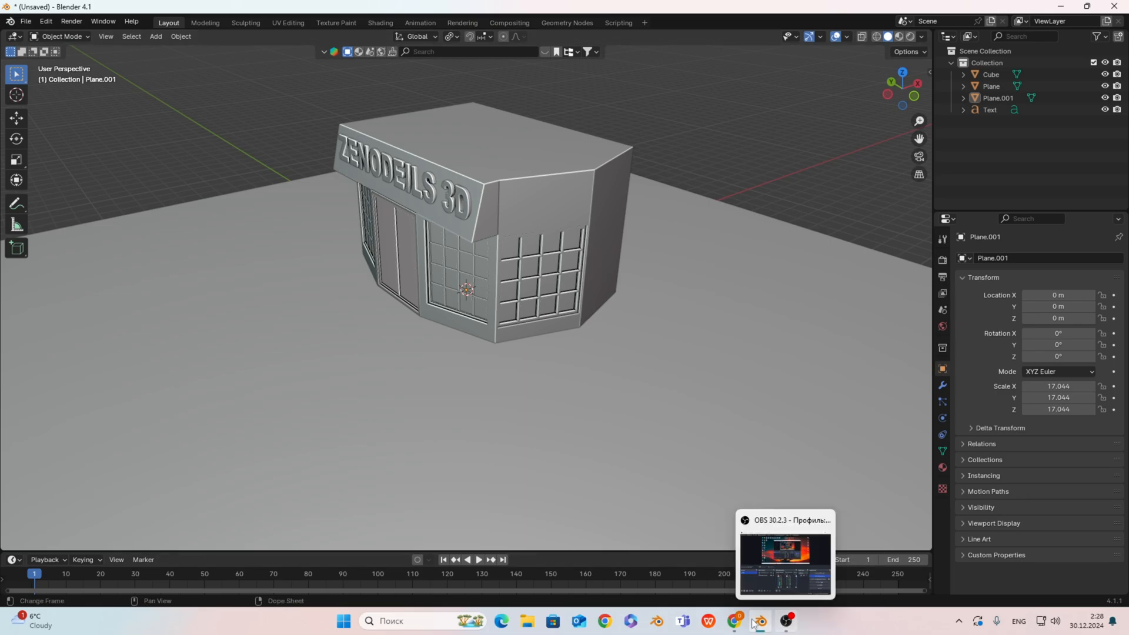
- Switch to Chrome, search Google for "TEXTURE WALL" and browse the image results for wall textures
{"action": "mouse_move", "coordinate": [742, 623]}
{"action": "left_click", "coordinate": [732, 566]}
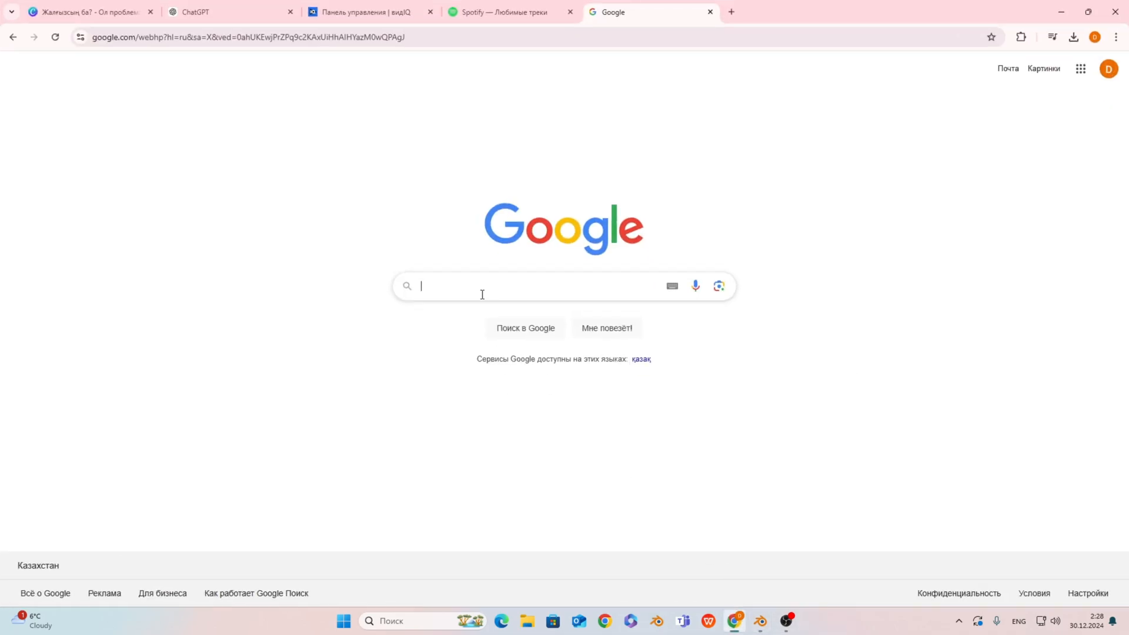
{"action": "type", "text": "T"}
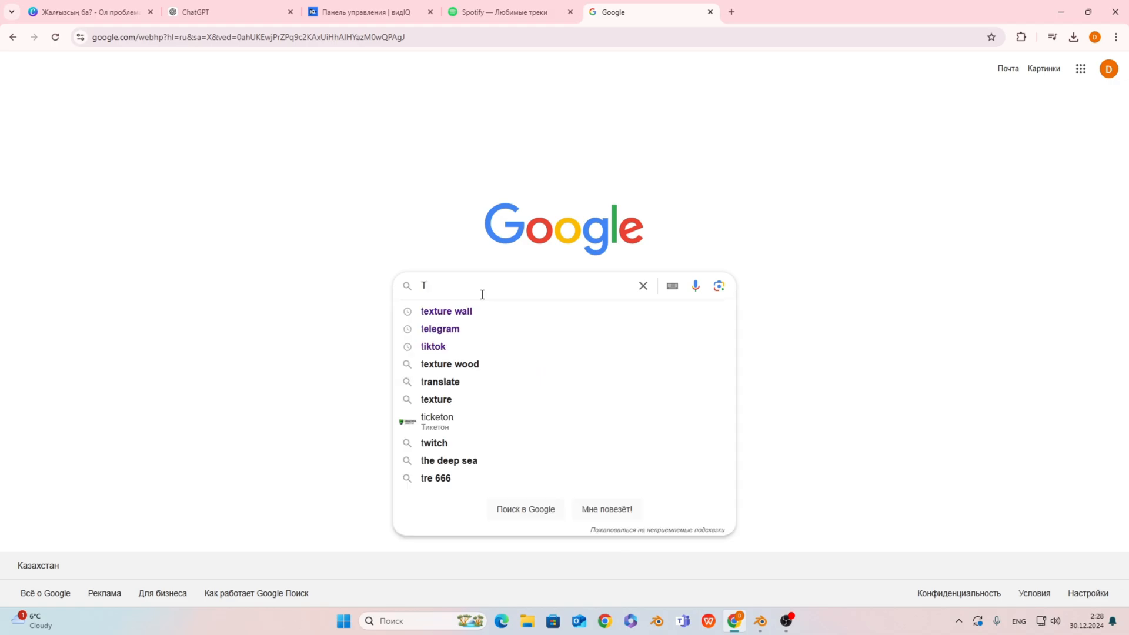
{"action": "type", "text": "EXTURE WALL"}
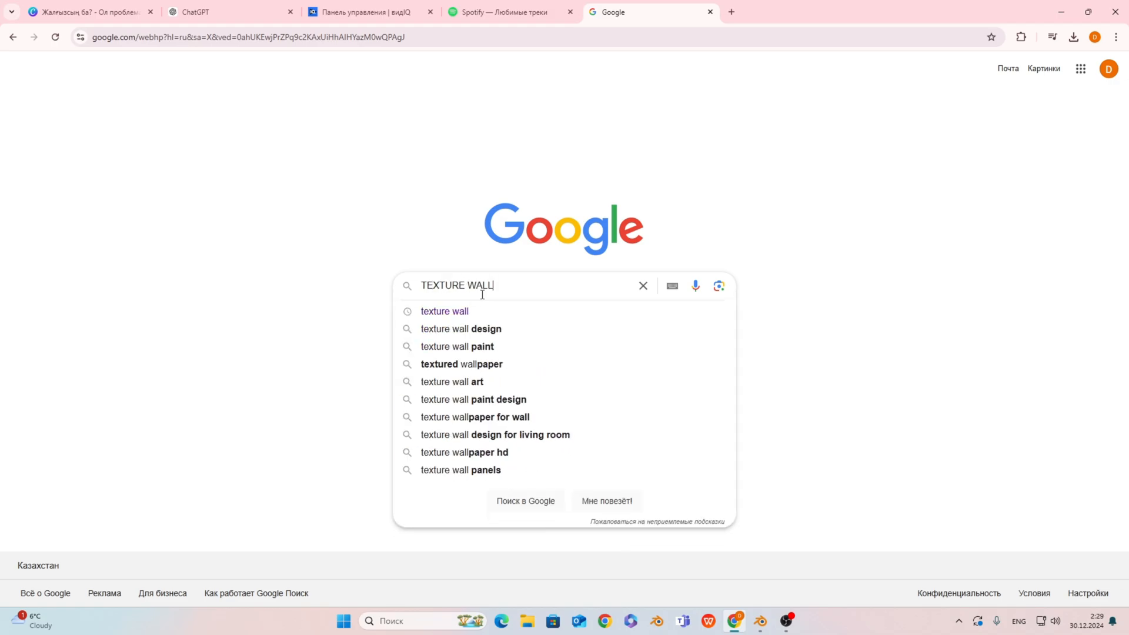
{"action": "key", "text": "Return"}
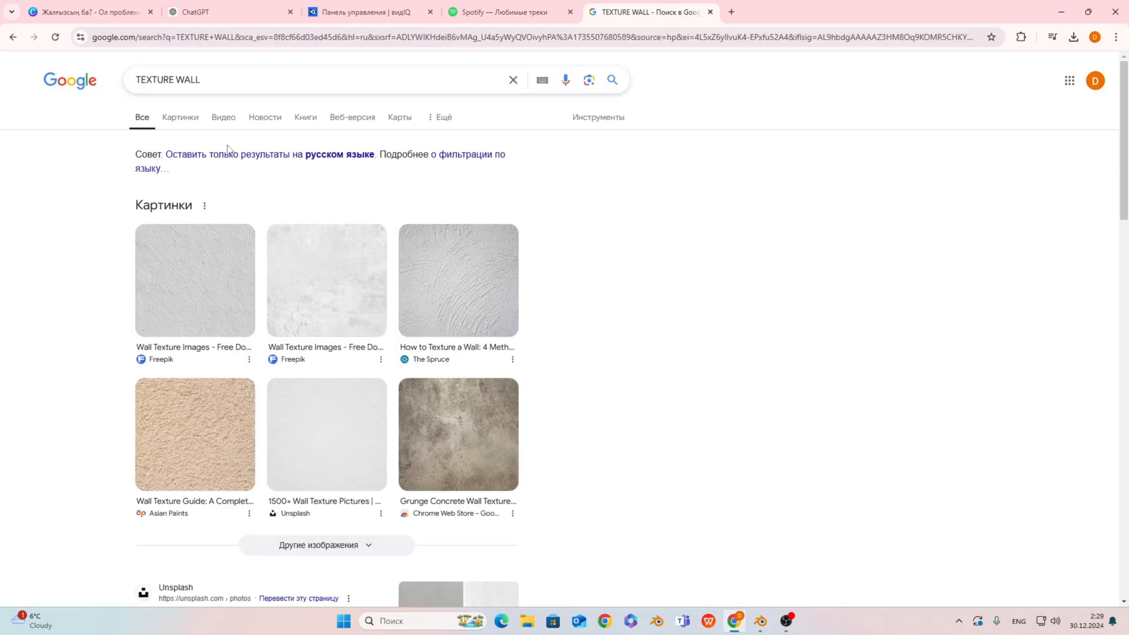
{"action": "left_click", "coordinate": [183, 121]}
{"action": "scroll", "coordinate": [318, 270], "scroll_direction": "down", "scroll_amount": 2}
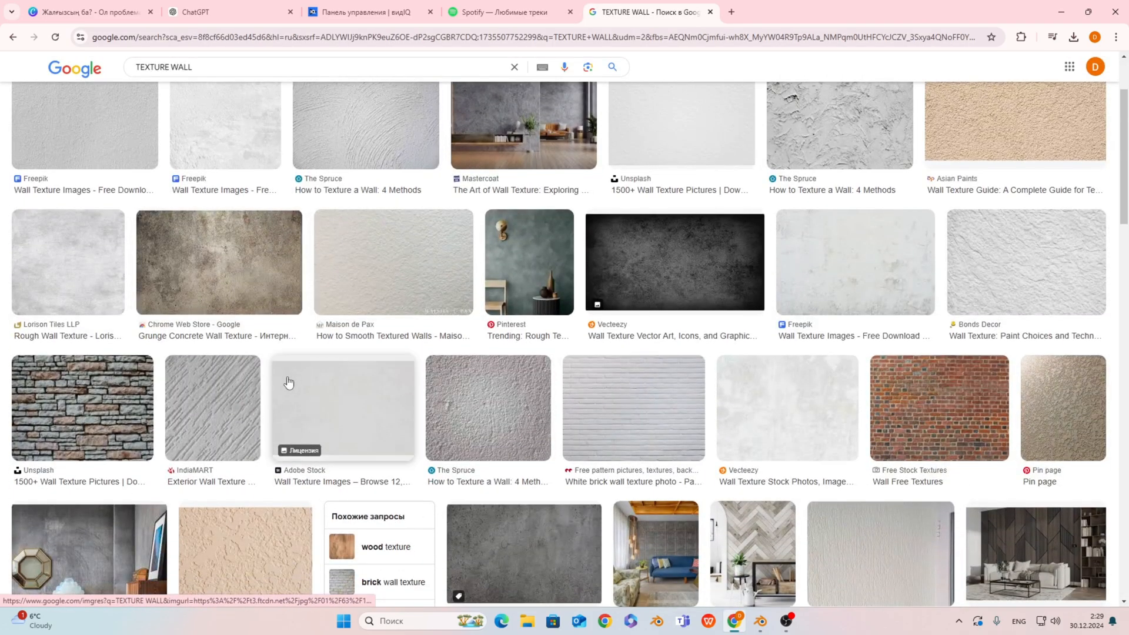
{"action": "scroll", "coordinate": [588, 371], "scroll_direction": "down", "scroll_amount": 3}
{"action": "scroll", "coordinate": [686, 370], "scroll_direction": "up", "scroll_amount": 5}
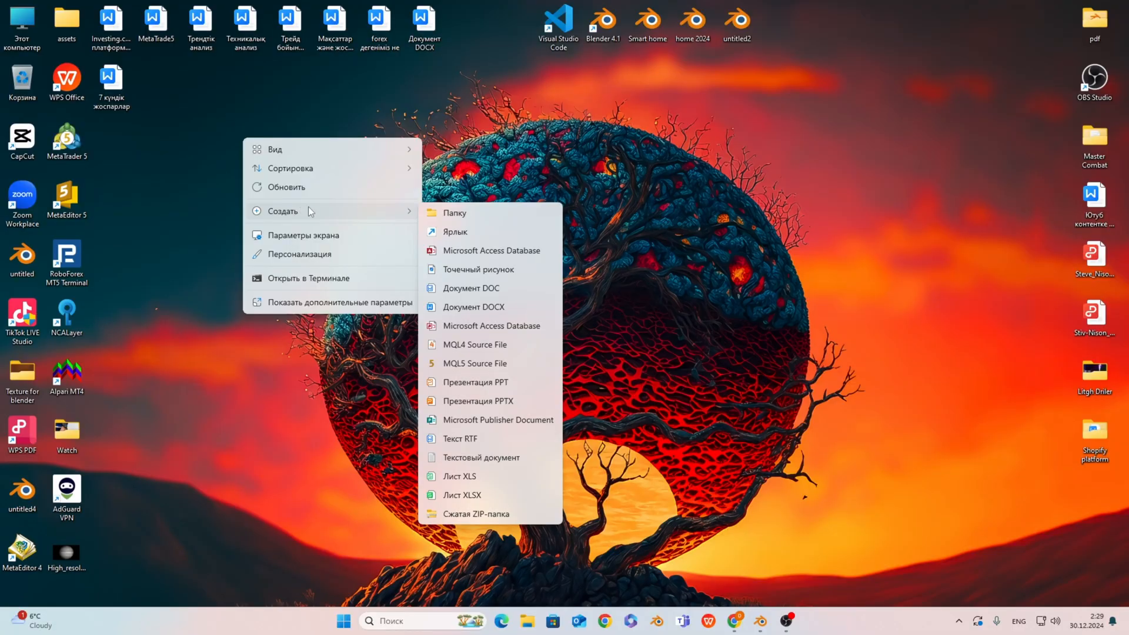
- Open the "Texture for blender" folder on the desktop and return to the texture image results in Chrome
{"action": "left_click", "coordinate": [455, 190]}
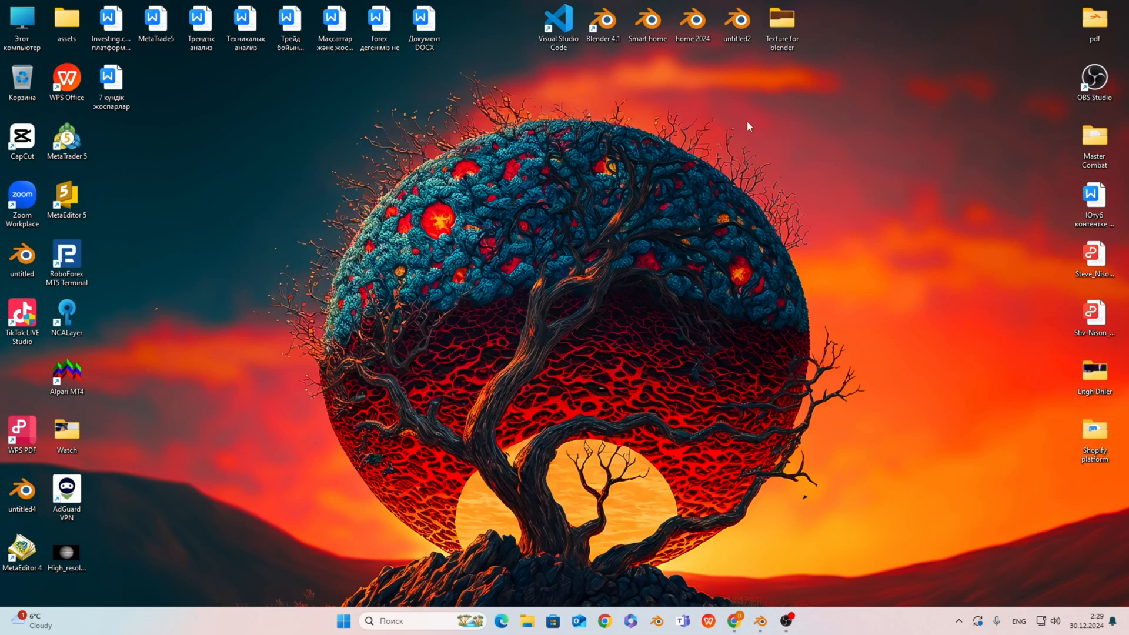
{"action": "double_click", "coordinate": [788, 46]}
{"action": "left_click", "coordinate": [1057, 223]}
{"action": "left_click", "coordinate": [734, 621]}
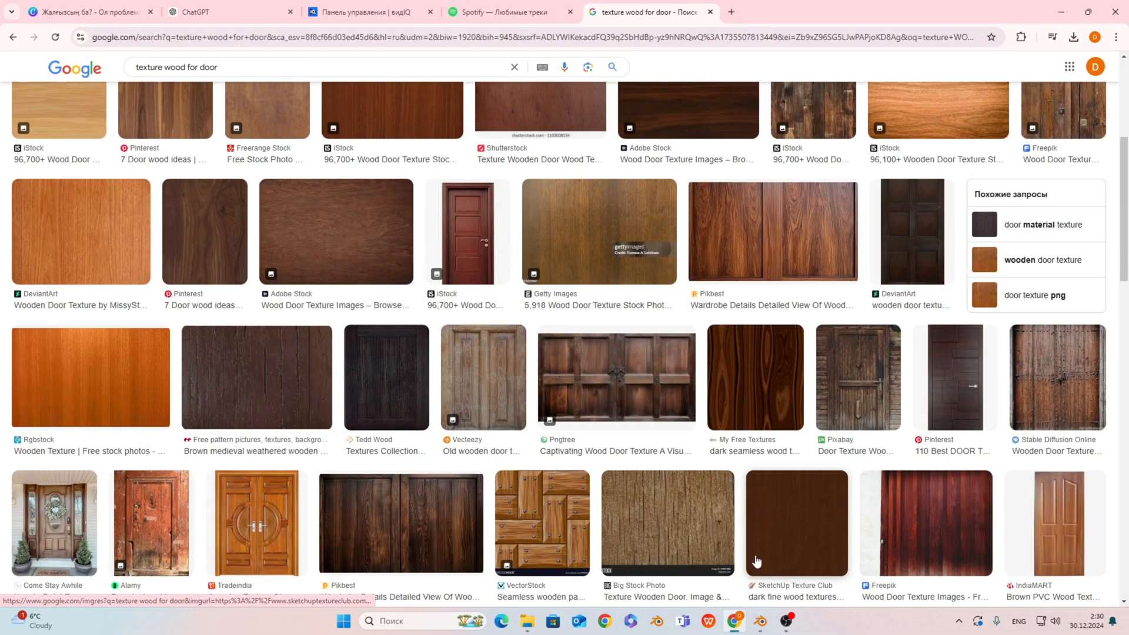
- Switch to Blender and set the 3D viewport of the shop model to Material Preview shading
{"action": "left_click", "coordinate": [760, 621]}
{"action": "middle_click_drag", "start_coordinate": [646, 410], "coordinate": [704, 199]}
{"action": "scroll", "coordinate": [704, 196], "scroll_direction": "up", "scroll_amount": 2}
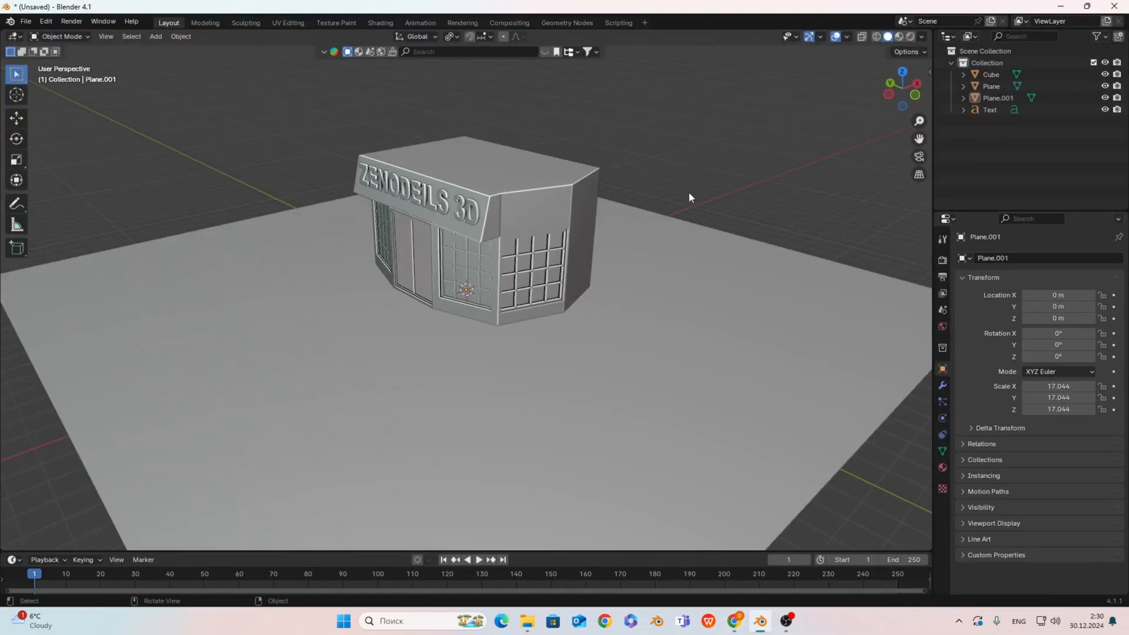
{"action": "scroll", "coordinate": [779, 135], "scroll_direction": "down", "scroll_amount": 4}
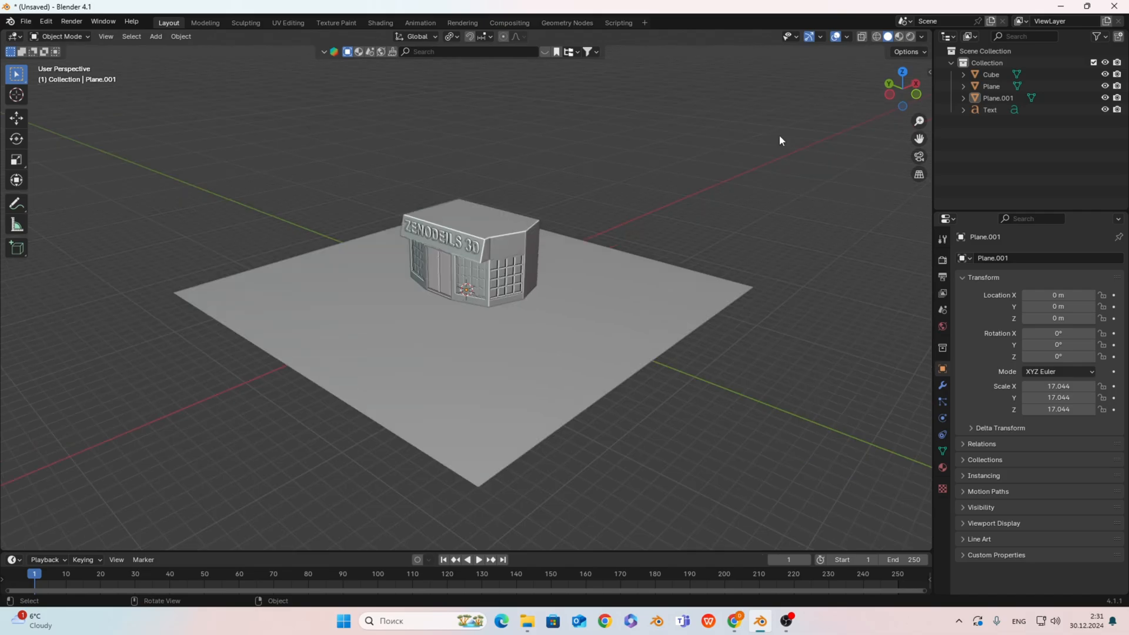
{"action": "left_click", "coordinate": [900, 37]}
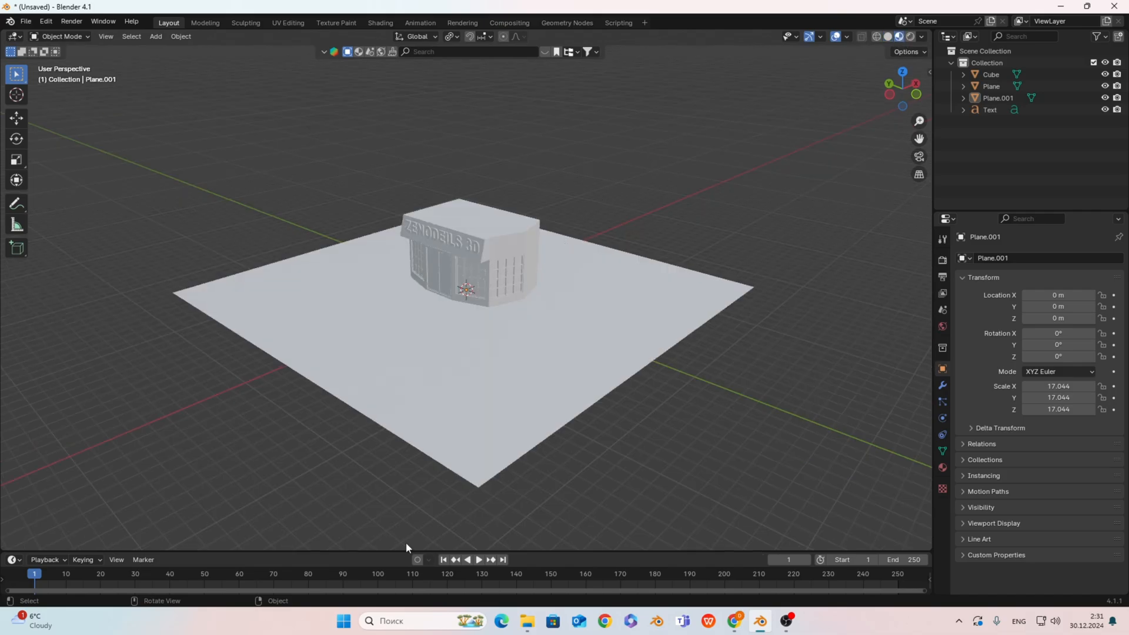
- Enlarge the timeline area below the 3D viewport and change it to the Shader Editor
{"action": "left_click_drag", "start_coordinate": [398, 552], "coordinate": [395, 347]}
{"action": "left_click", "coordinate": [14, 359]}
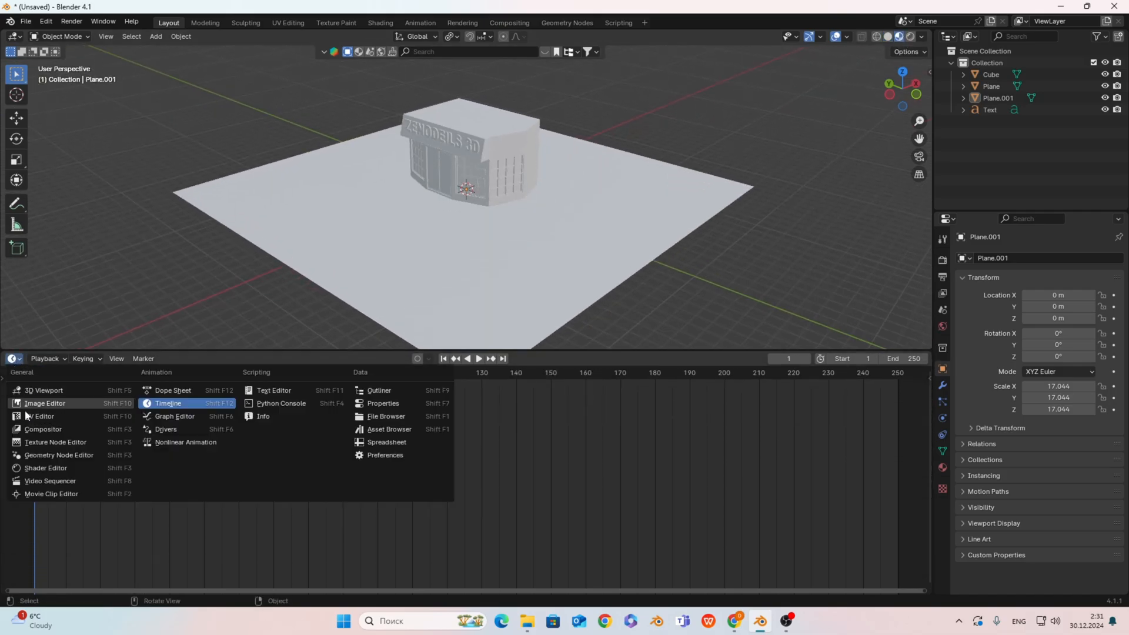
{"action": "left_click", "coordinate": [68, 470]}
{"action": "left_click_drag", "start_coordinate": [542, 349], "coordinate": [541, 310]}
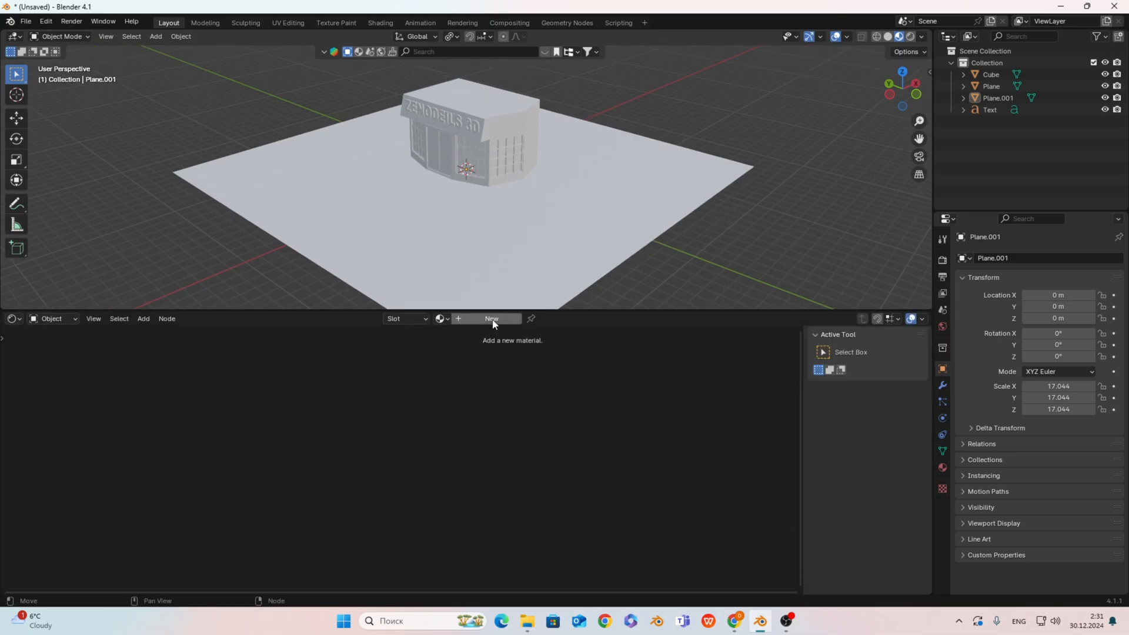
- Rename the shop building's material to MARKET and frame its shader nodes
{"action": "left_click", "coordinate": [486, 167]}
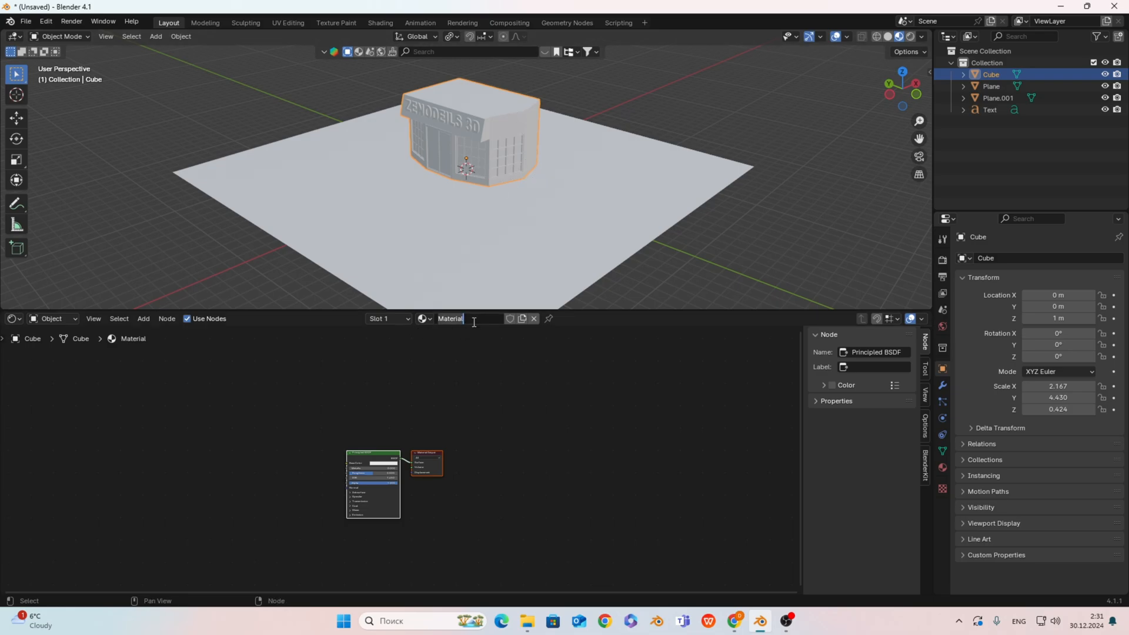
{"action": "type", "text": "mARKET"}
{"action": "key", "text": "Return"}
{"action": "key", "text": "Home"}
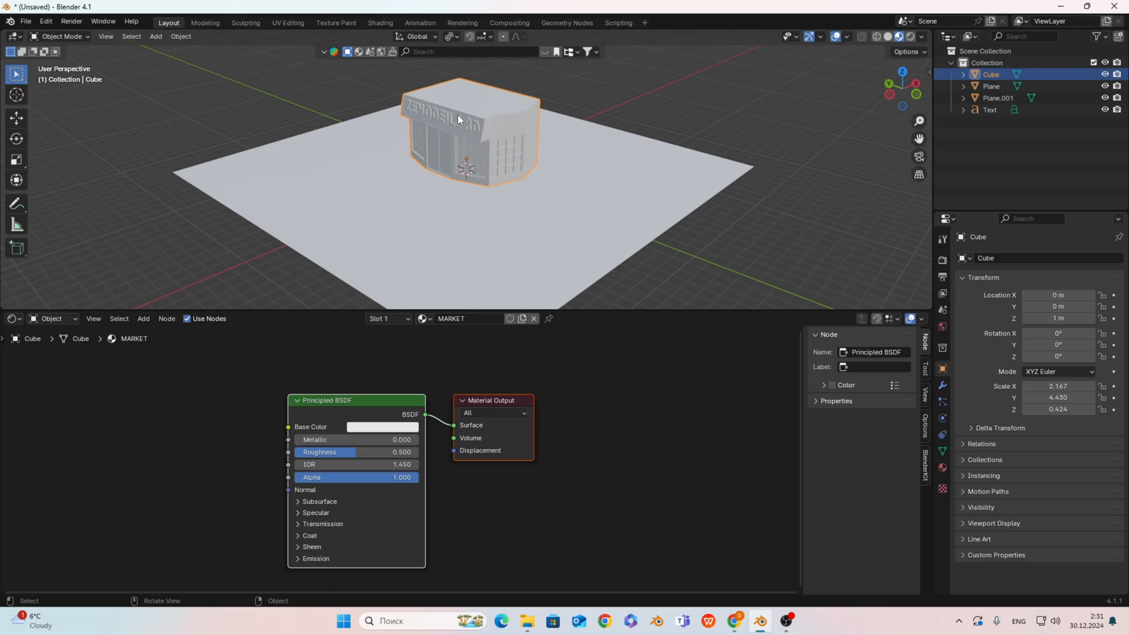
- Add a second material slot with a new material to the shop building
{"action": "left_click", "coordinate": [390, 320]}
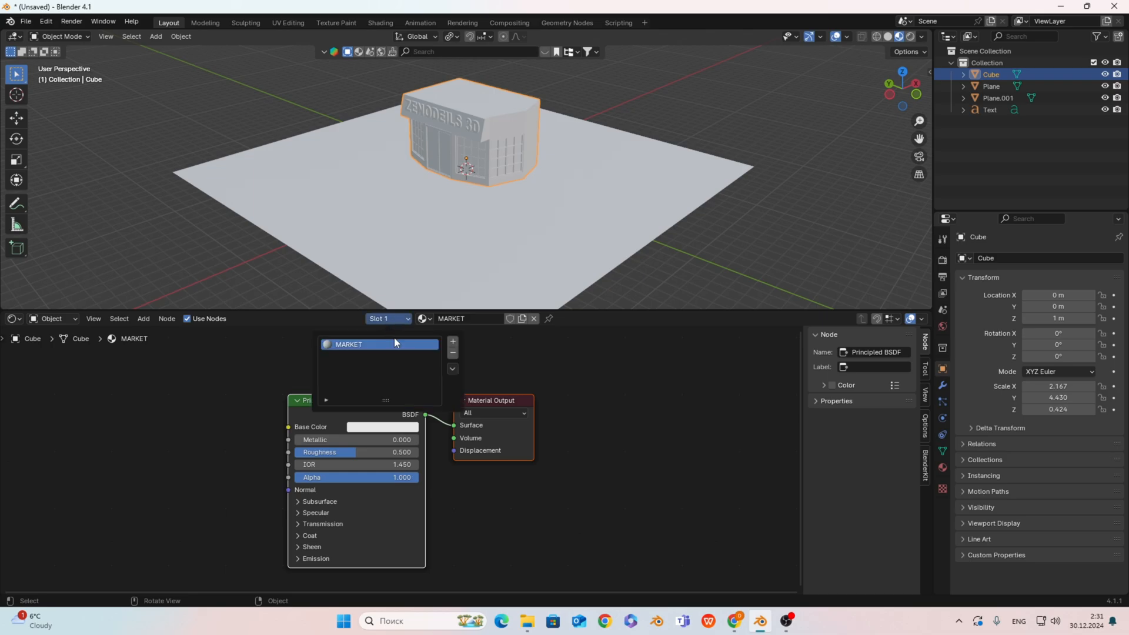
{"action": "left_click", "coordinate": [454, 343]}
{"action": "left_click", "coordinate": [484, 320]}
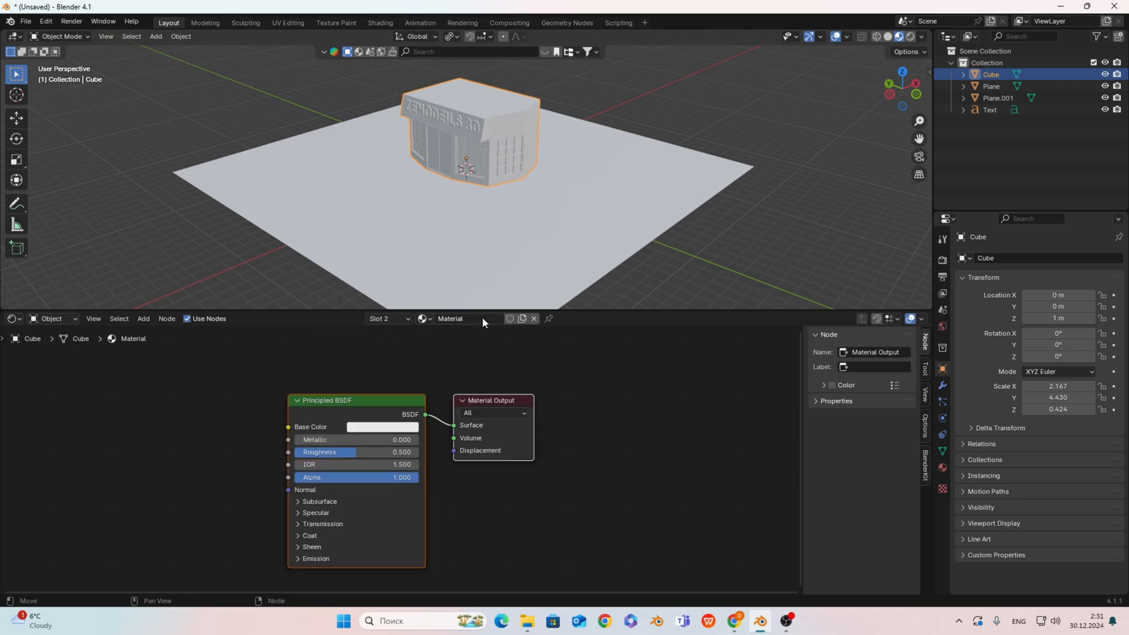
- Reselect the shop building and make its MARKET material in slot 1 active in the Shader Editor
{"action": "left_click", "coordinate": [453, 121]}
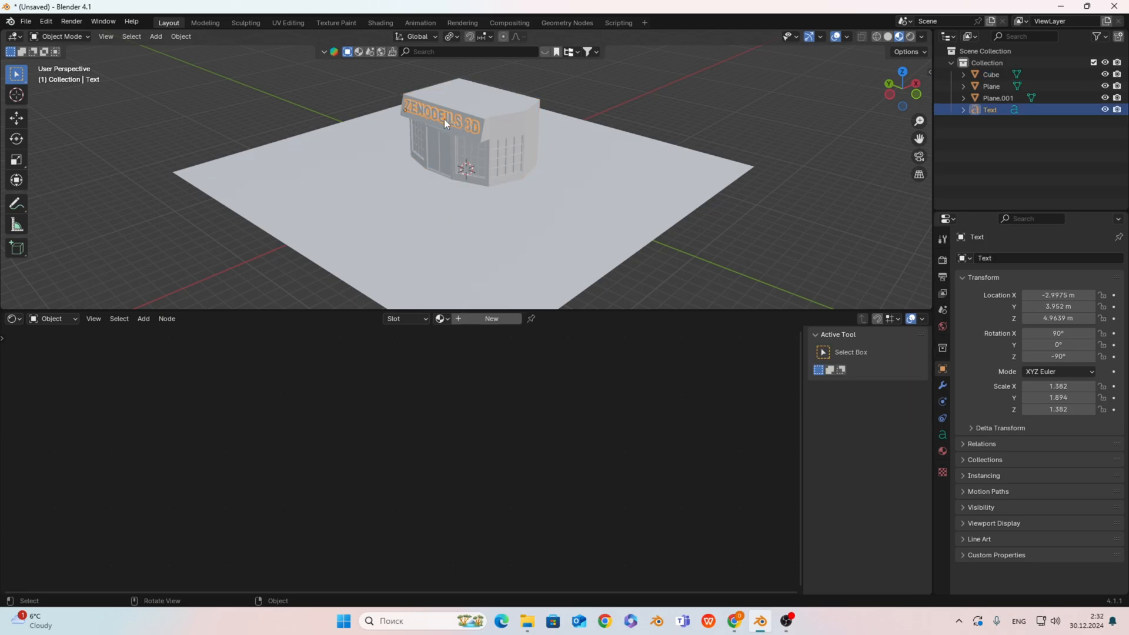
{"action": "left_click", "coordinate": [481, 154]}
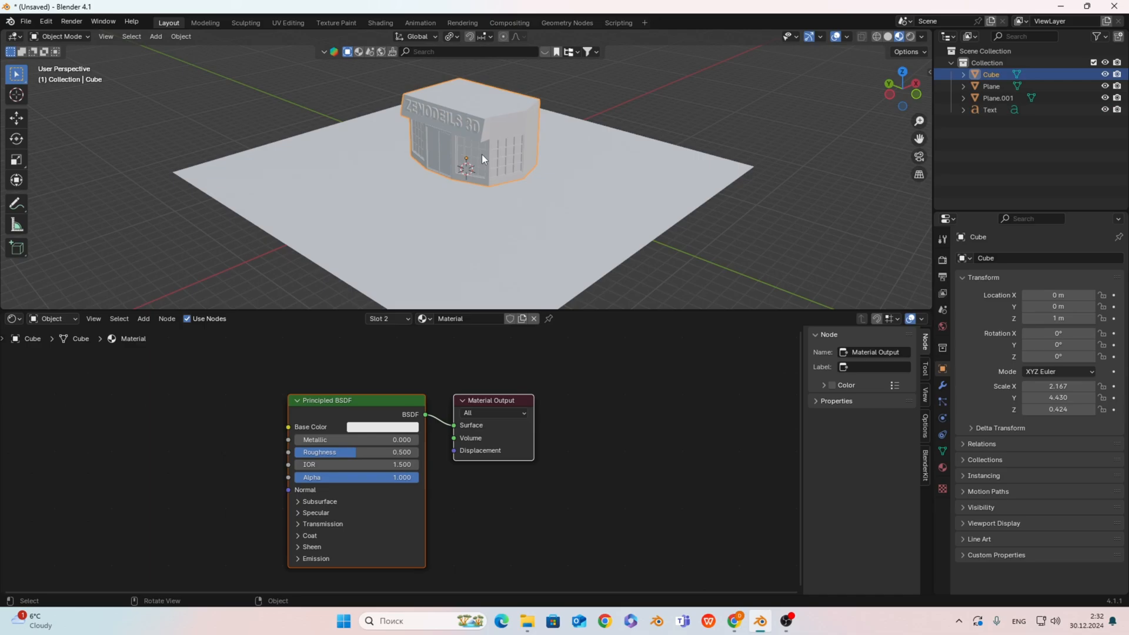
{"action": "left_click", "coordinate": [398, 318]}
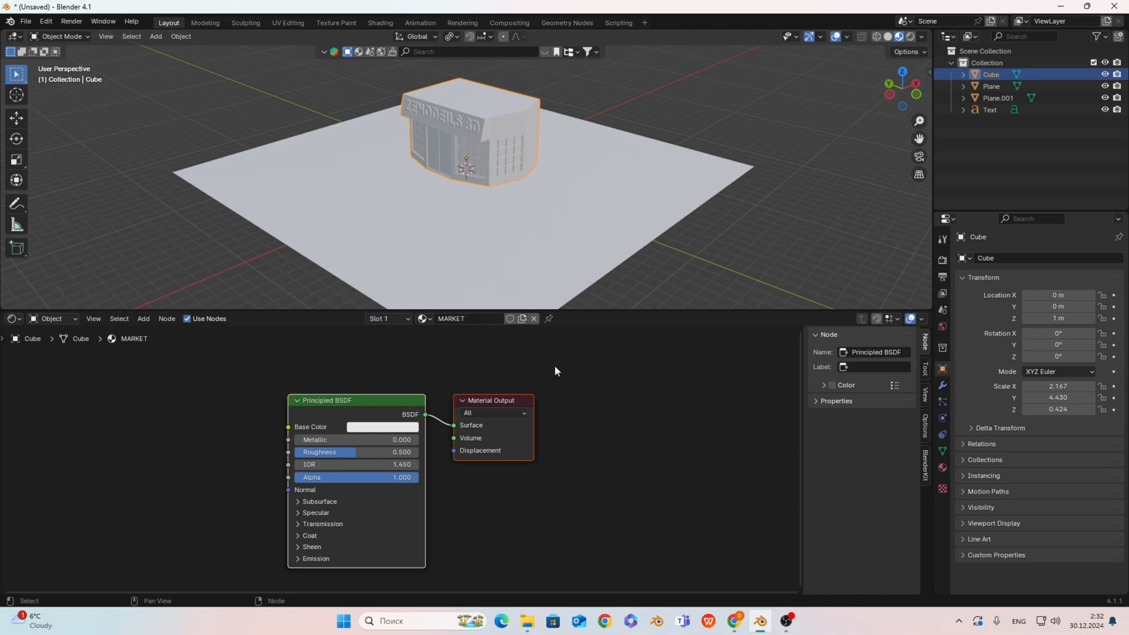
{"action": "middle_click_drag", "start_coordinate": [404, 354], "coordinate": [460, 335]}
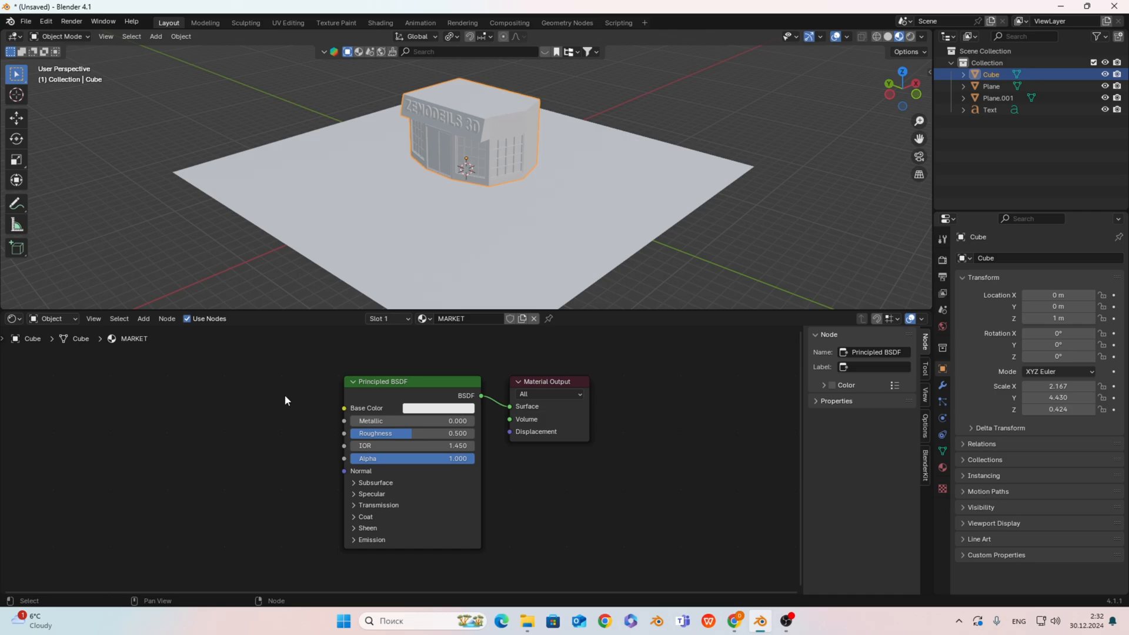
{"action": "middle_click_drag", "start_coordinate": [285, 400], "coordinate": [332, 400]}
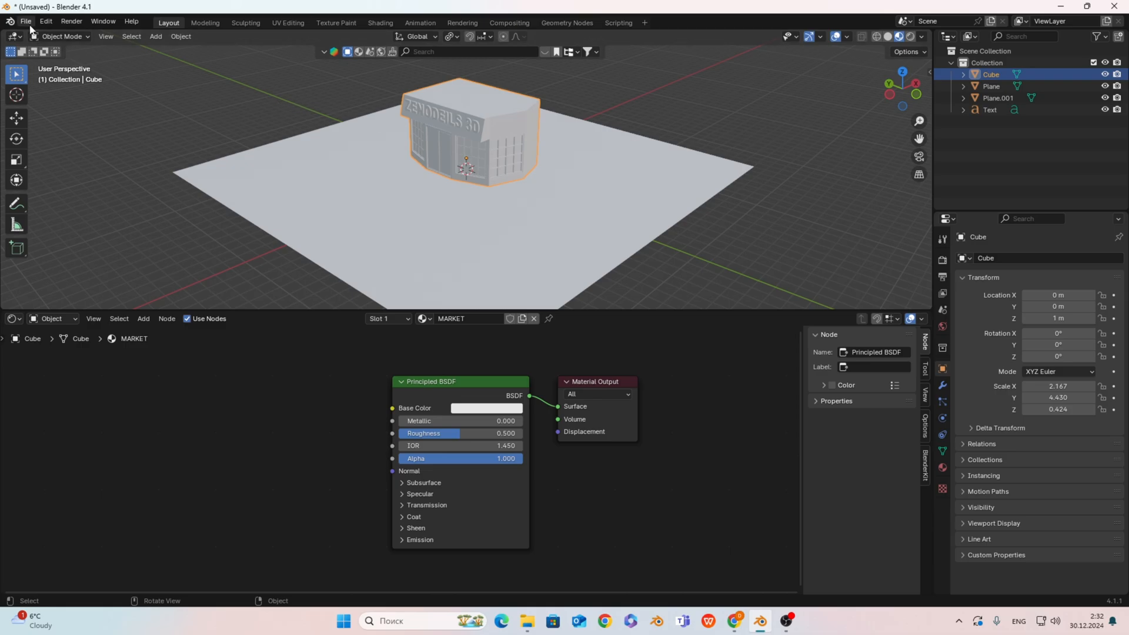
- Split the Shader Editor vertically and change one of the two areas to a File Browser
{"action": "right_click", "coordinate": [294, 319]}
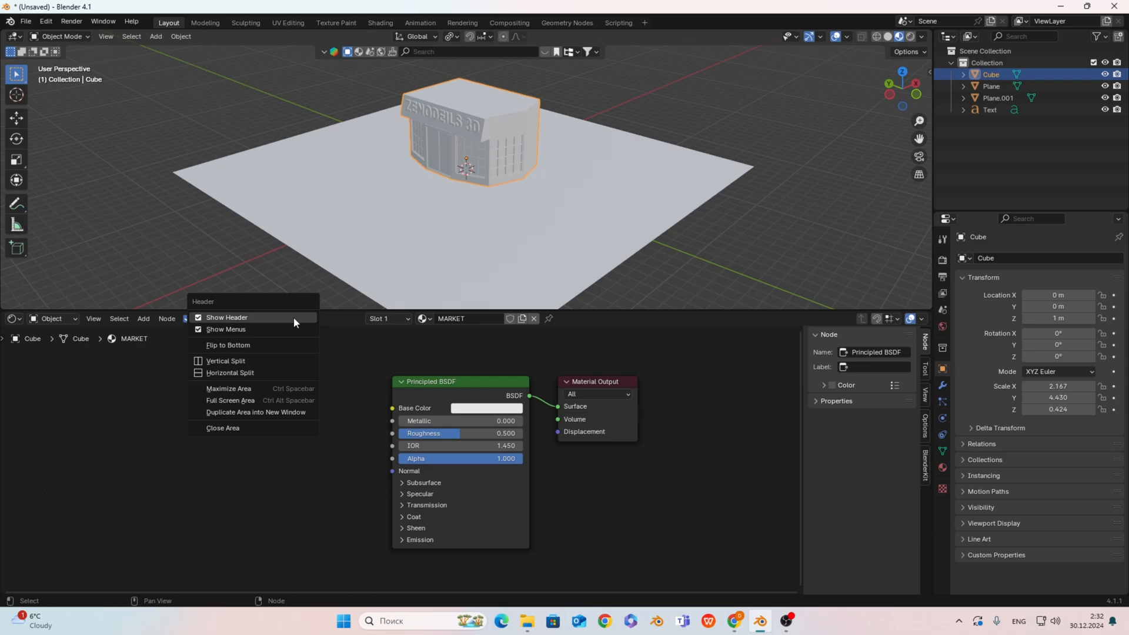
{"action": "left_click", "coordinate": [253, 361]}
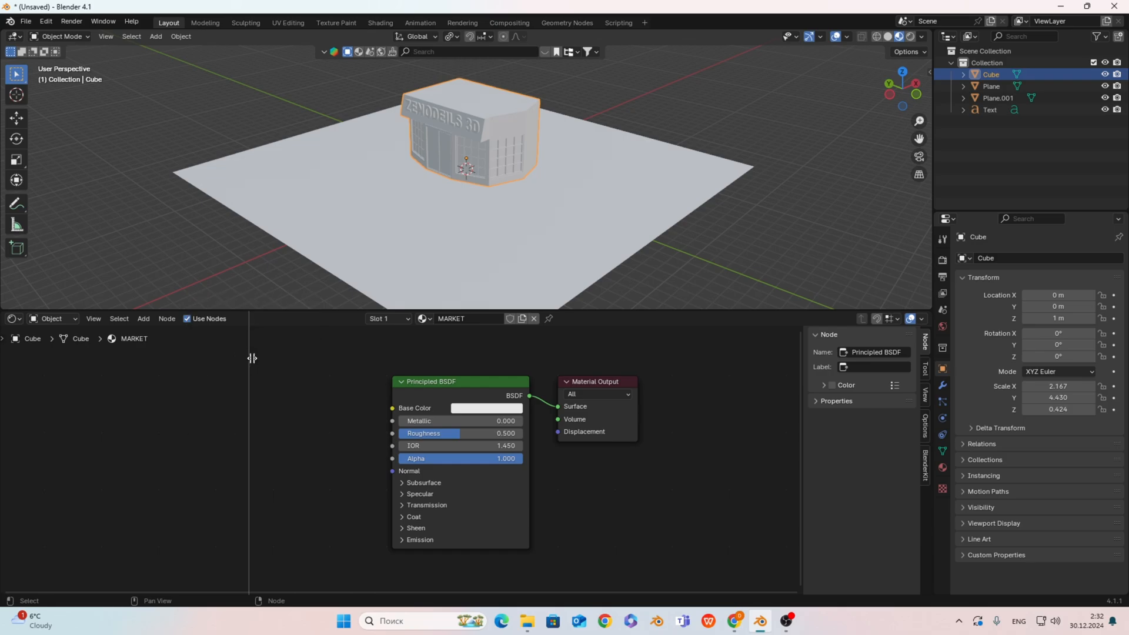
{"action": "left_click", "coordinate": [348, 356]}
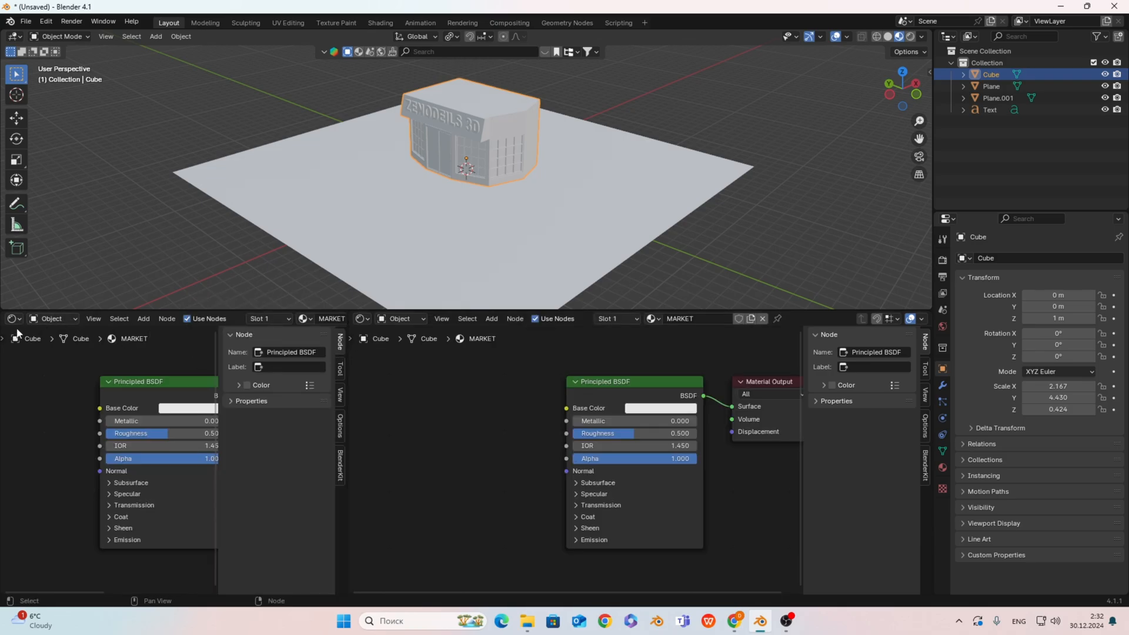
{"action": "left_click", "coordinate": [361, 320]}
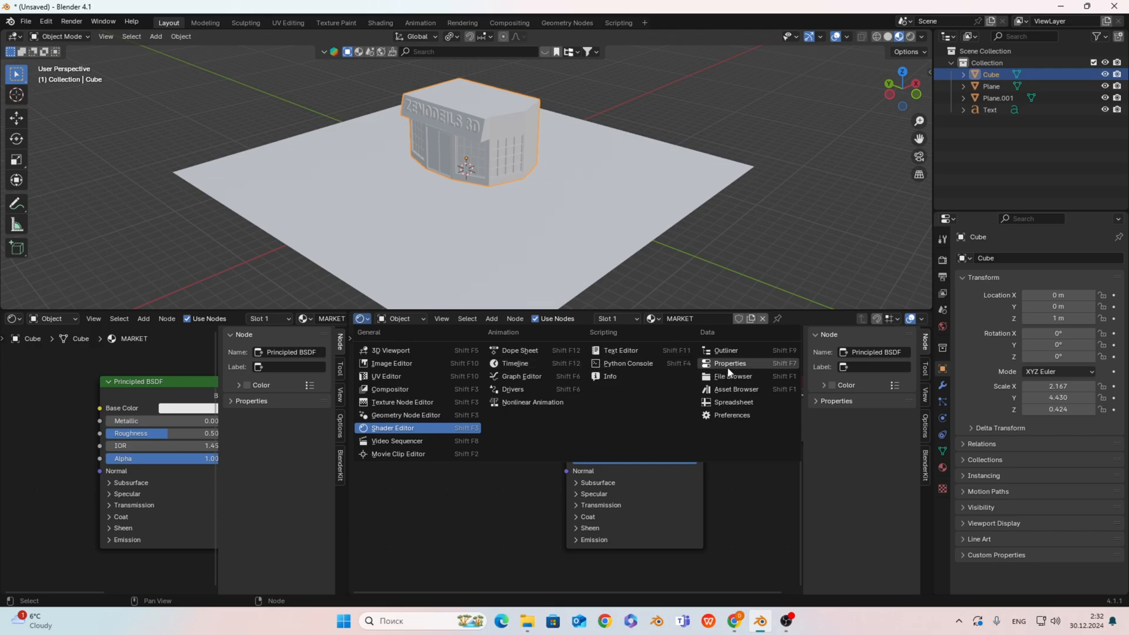
{"action": "key", "text": "shift+F1"}
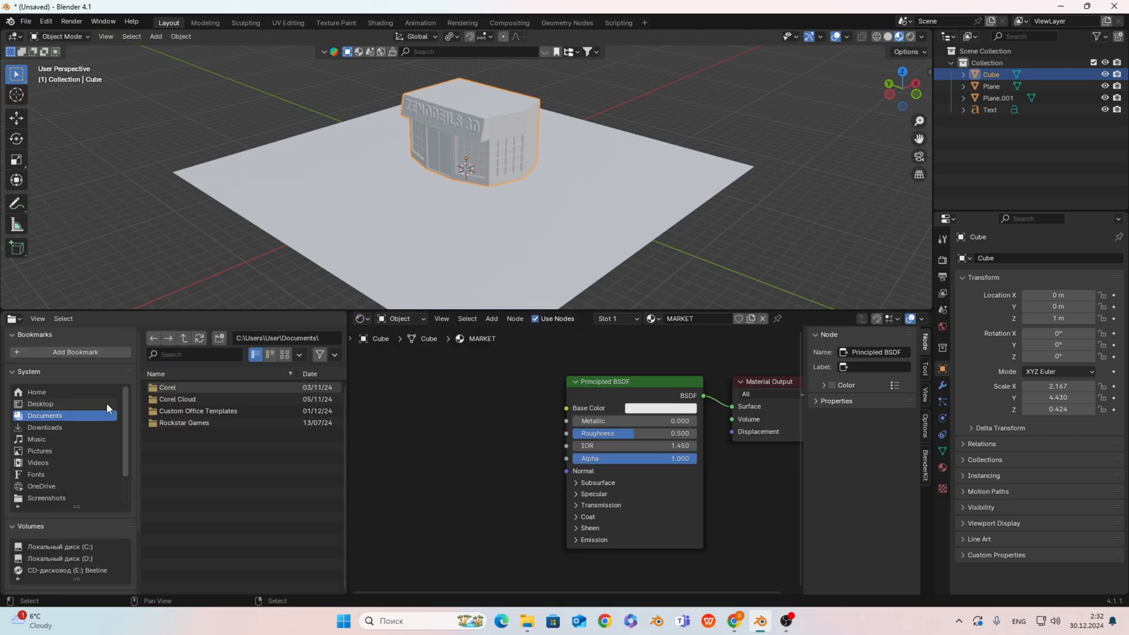
- Open the "Texture for blender" folder from the Desktop in the File Browser
{"action": "left_click", "coordinate": [50, 403]}
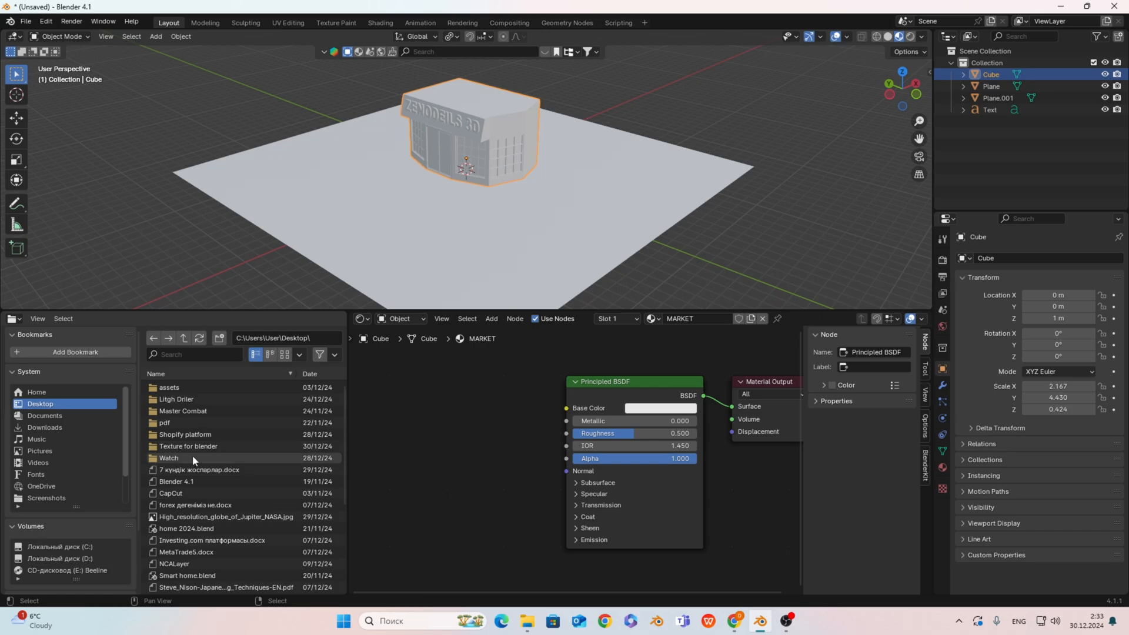
{"action": "left_click", "coordinate": [217, 448]}
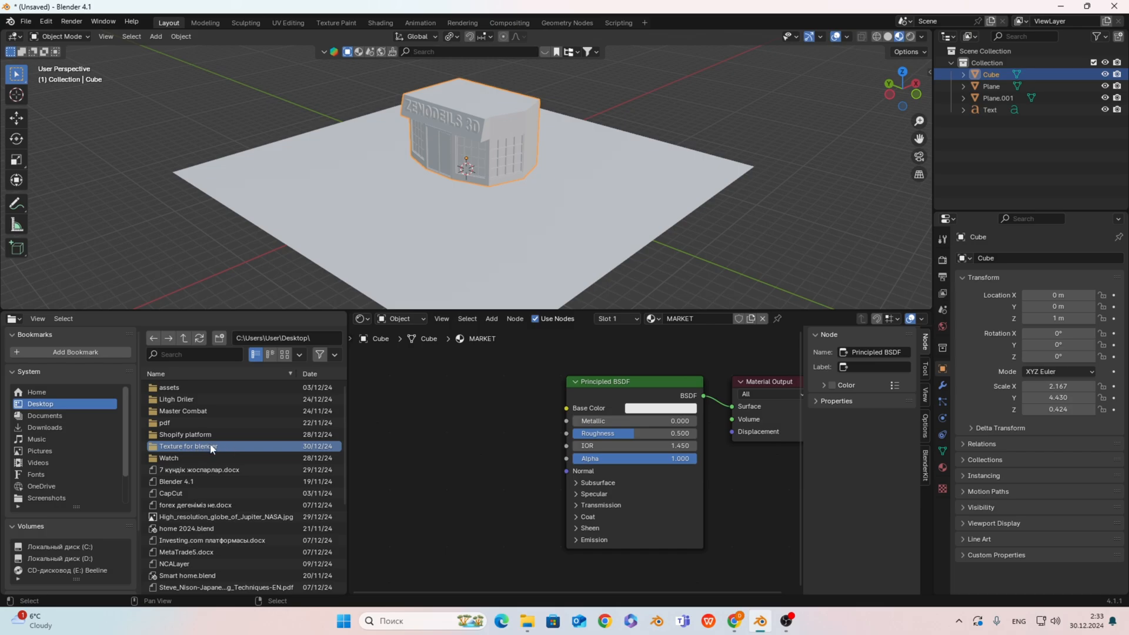
{"action": "double_click", "coordinate": [213, 447]}
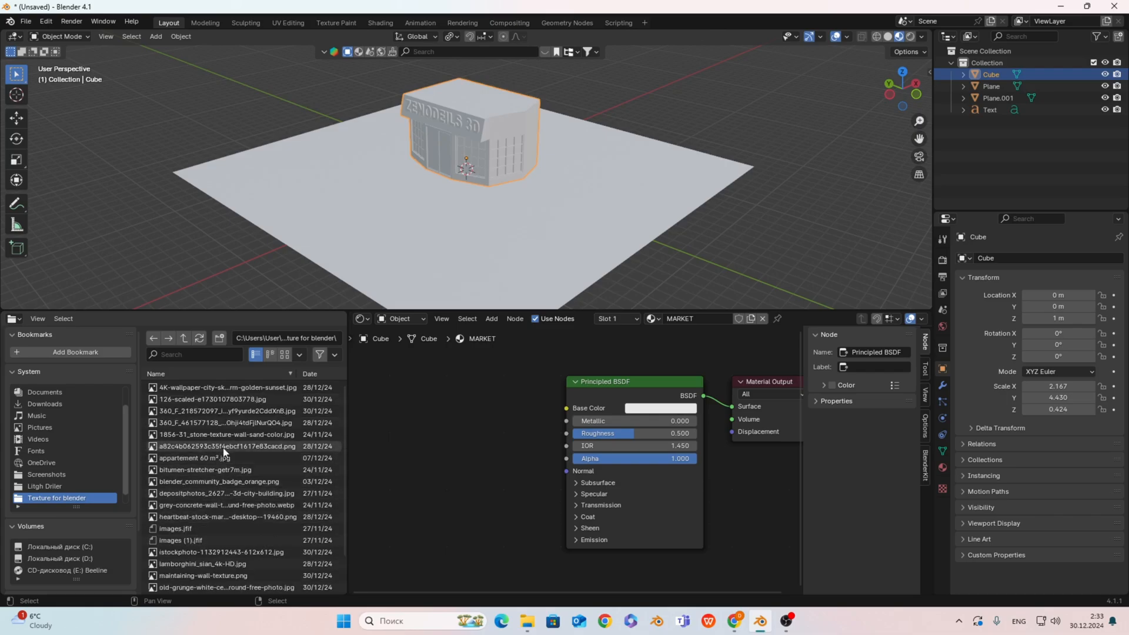
- Add 1856-31_stone-texture-wall-sand-color.jpg to the MARKET material as an image texture and connect its Color to the shader's Base Color
{"action": "left_click", "coordinate": [233, 436]}
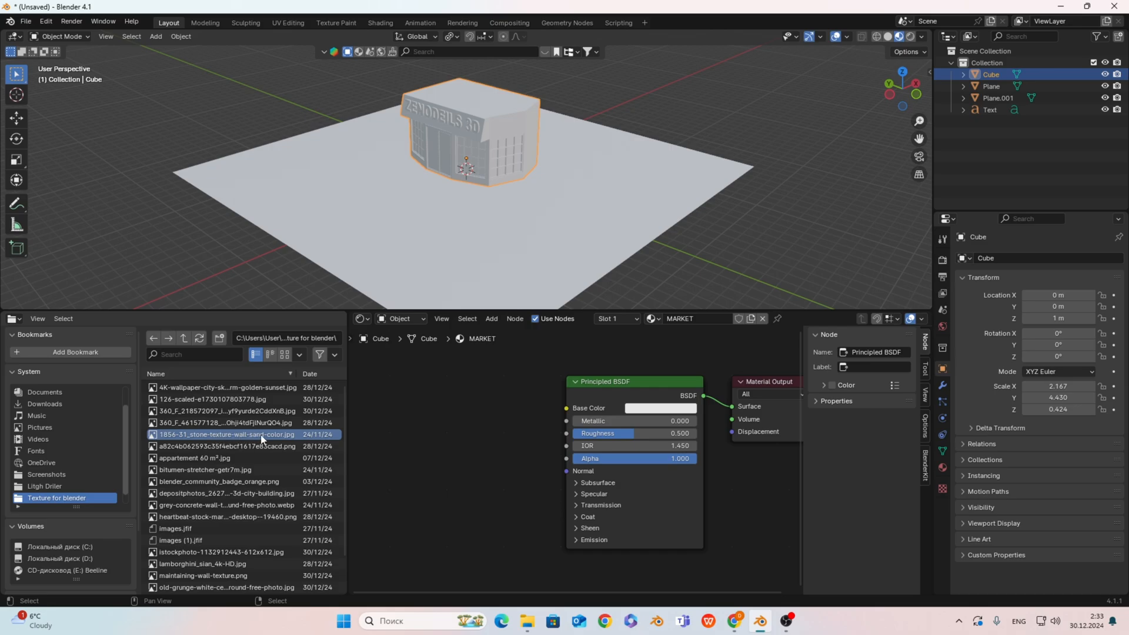
{"action": "left_click_drag", "start_coordinate": [262, 438], "coordinate": [414, 431]}
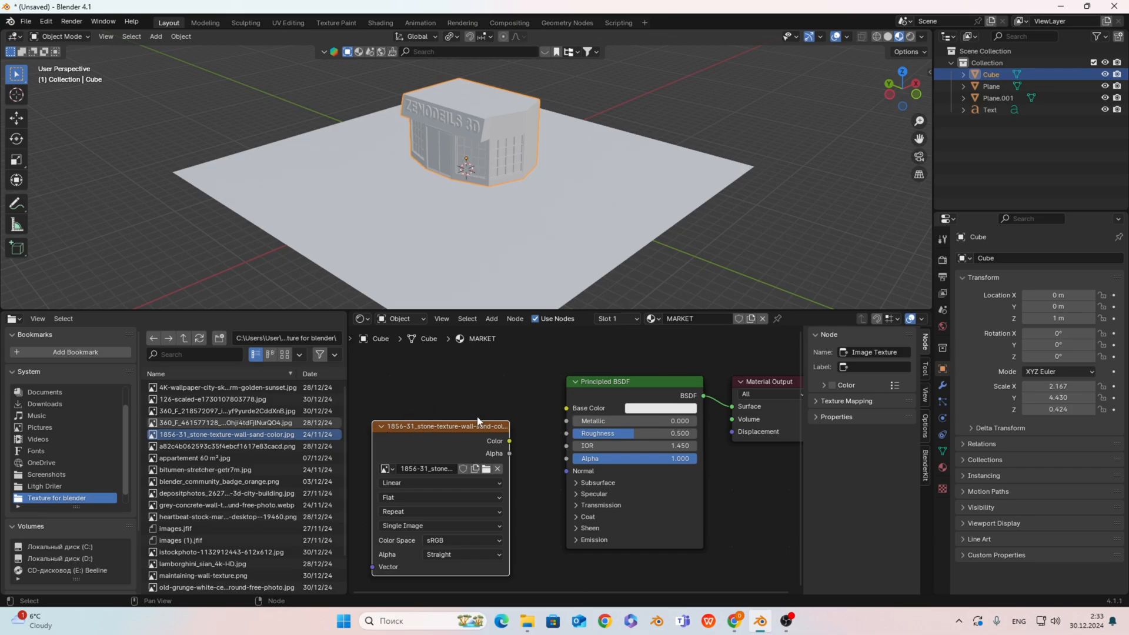
{"action": "left_click_drag", "start_coordinate": [510, 441], "coordinate": [567, 408]}
{"action": "scroll", "coordinate": [508, 234], "scroll_direction": "up", "scroll_amount": 2}
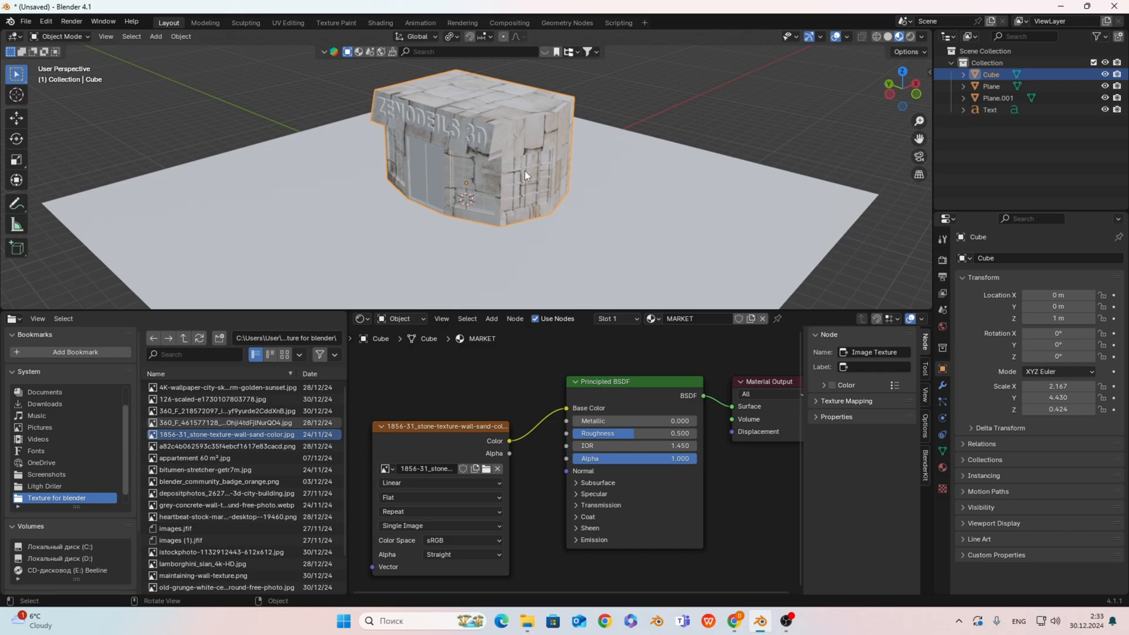
- Change the File Browser area to the UV Editor
{"action": "left_click", "coordinate": [14, 319]}
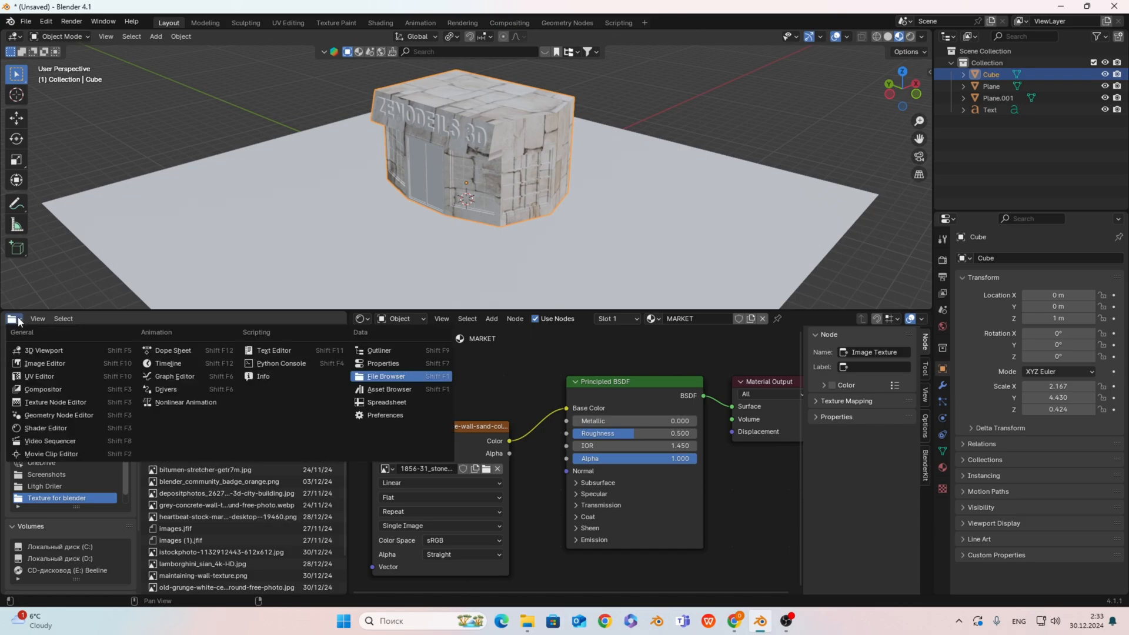
{"action": "left_click", "coordinate": [51, 379]}
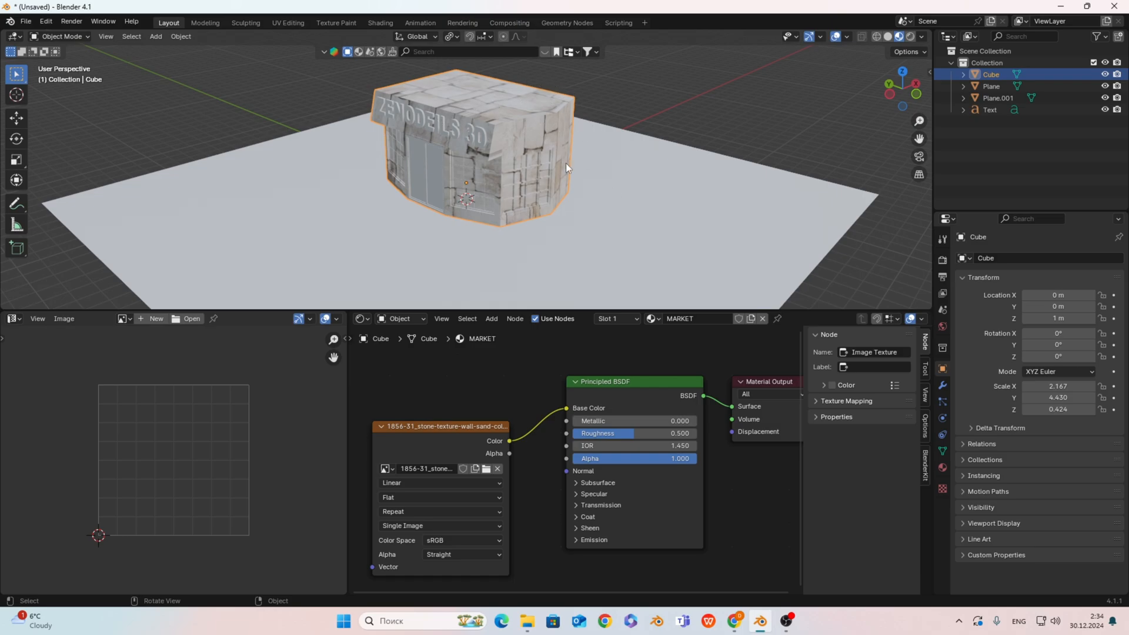
- Unwrap all faces of the Cube with Smart UV Project at a 66° angle limit in Edit Mode
{"action": "key", "text": "Tab"}
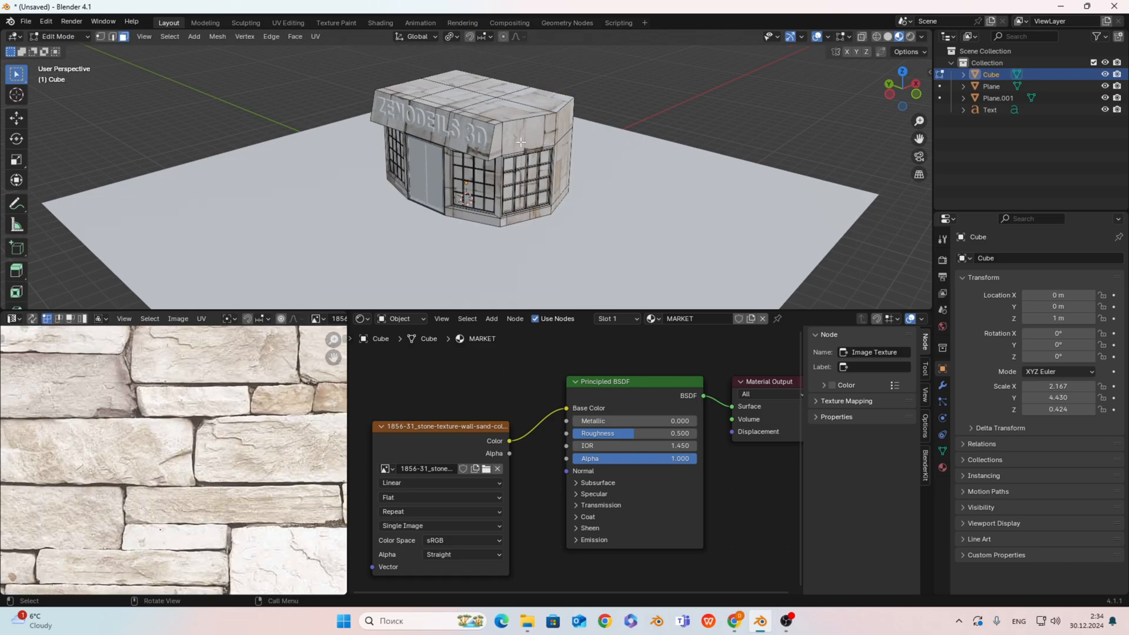
{"action": "scroll", "coordinate": [259, 398], "scroll_direction": "down", "scroll_amount": 5}
{"action": "scroll", "coordinate": [209, 412], "scroll_direction": "up", "scroll_amount": 2}
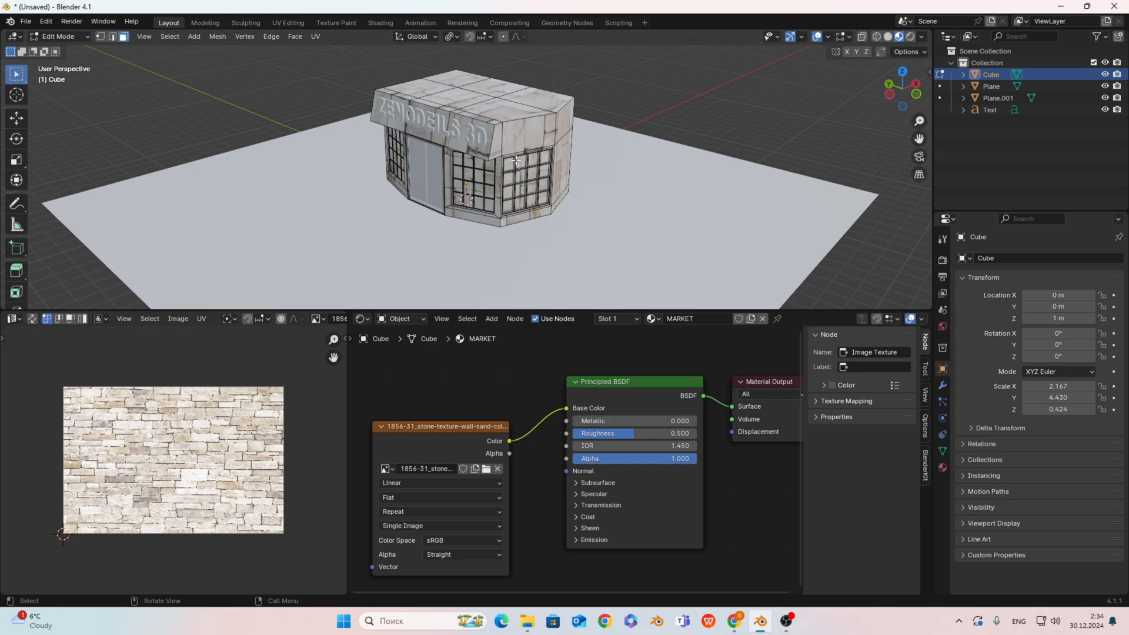
{"action": "key", "text": "a"}
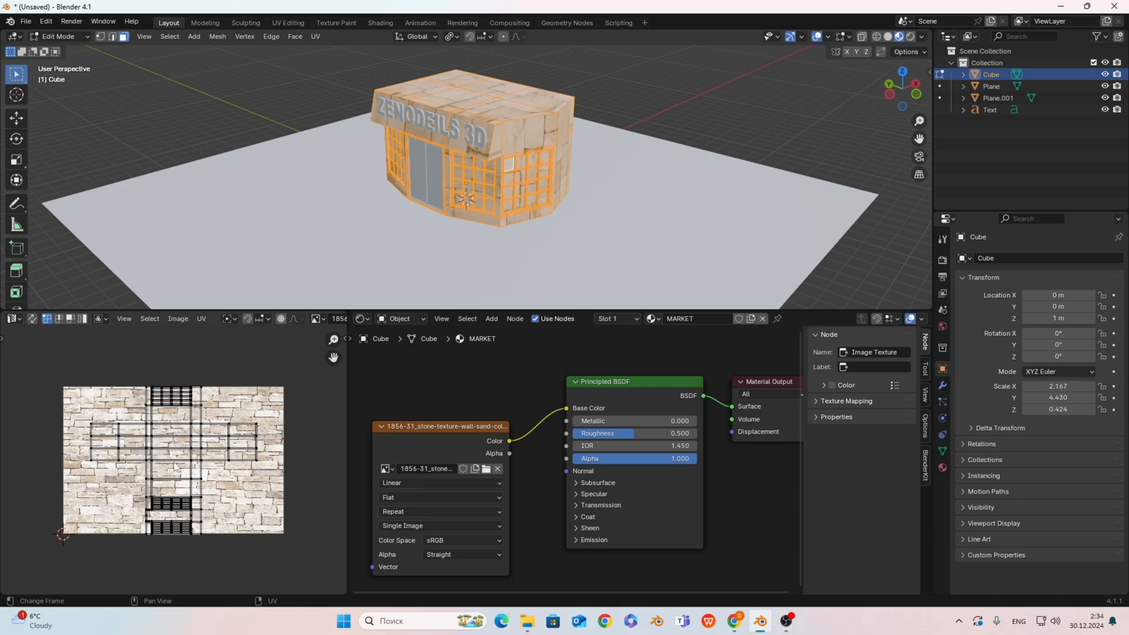
{"action": "right_click", "coordinate": [463, 108]}
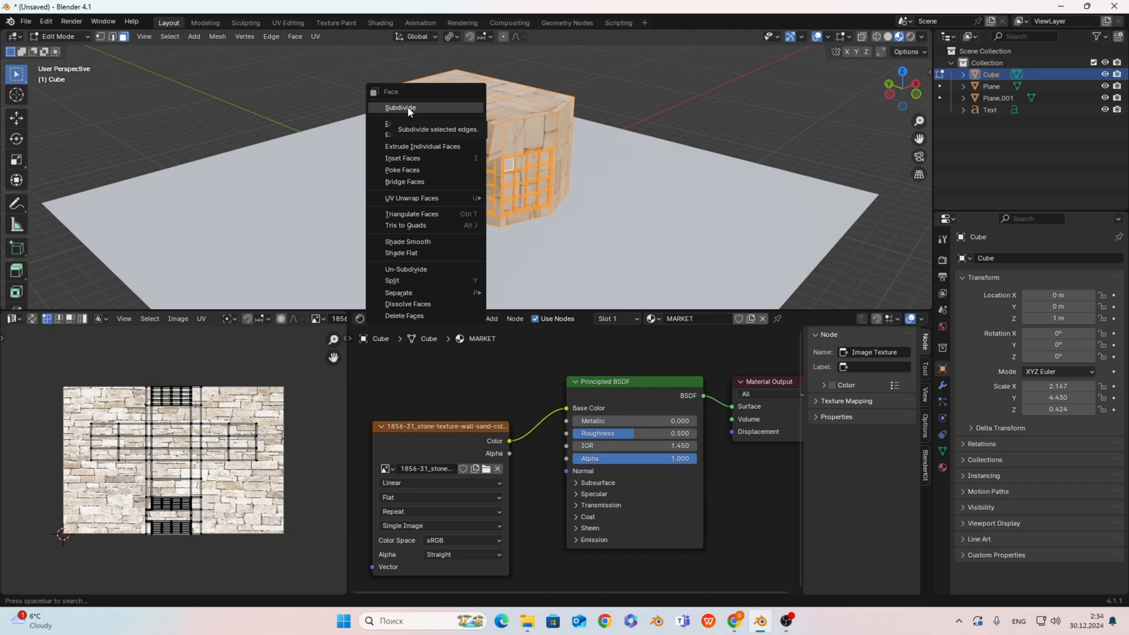
{"action": "mouse_move", "coordinate": [417, 203]}
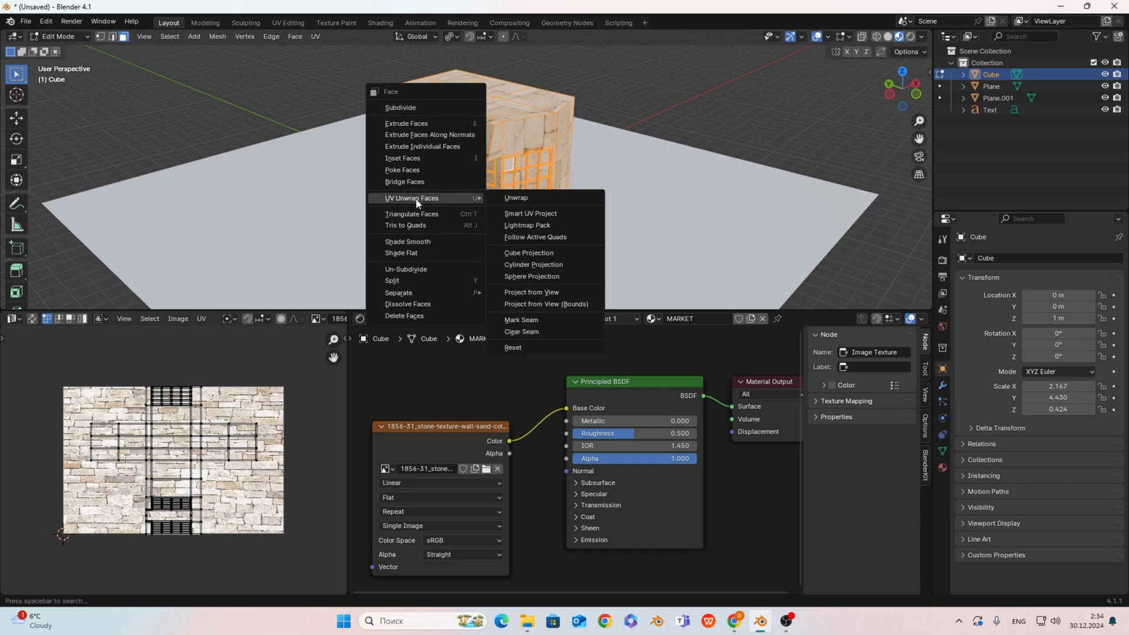
{"action": "left_click", "coordinate": [543, 214]}
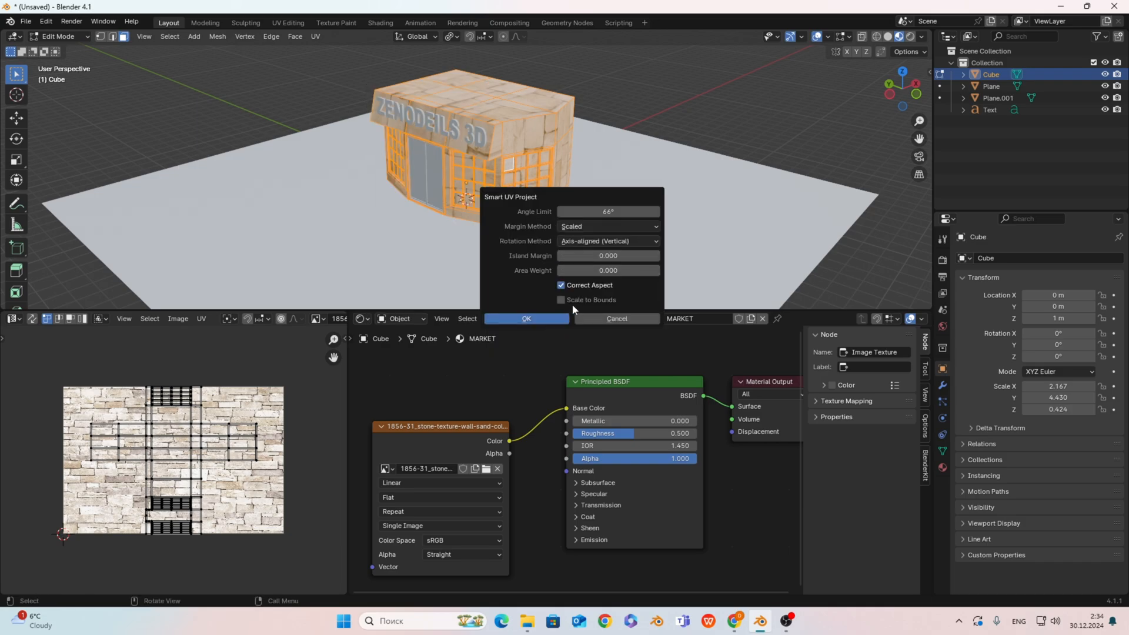
{"action": "left_click", "coordinate": [542, 319]}
- Scale all the Cube's UV islands up well beyond the stone image to make the stones smaller, and clear the selection
{"action": "scroll", "coordinate": [483, 164], "scroll_direction": "down", "scroll_amount": 1}
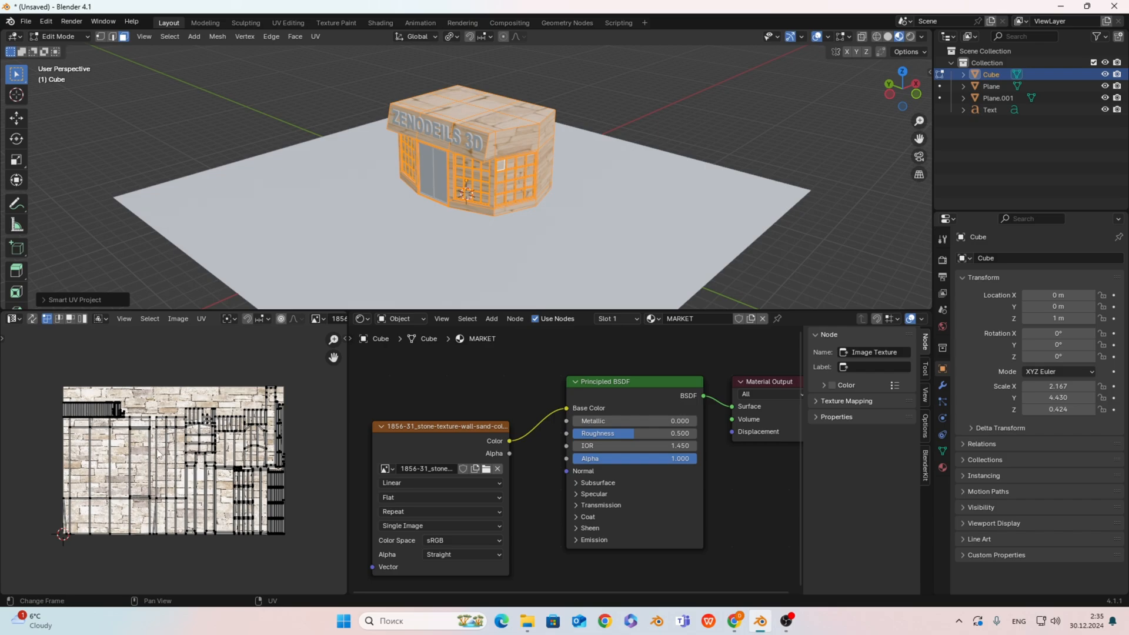
{"action": "key", "text": "a"}
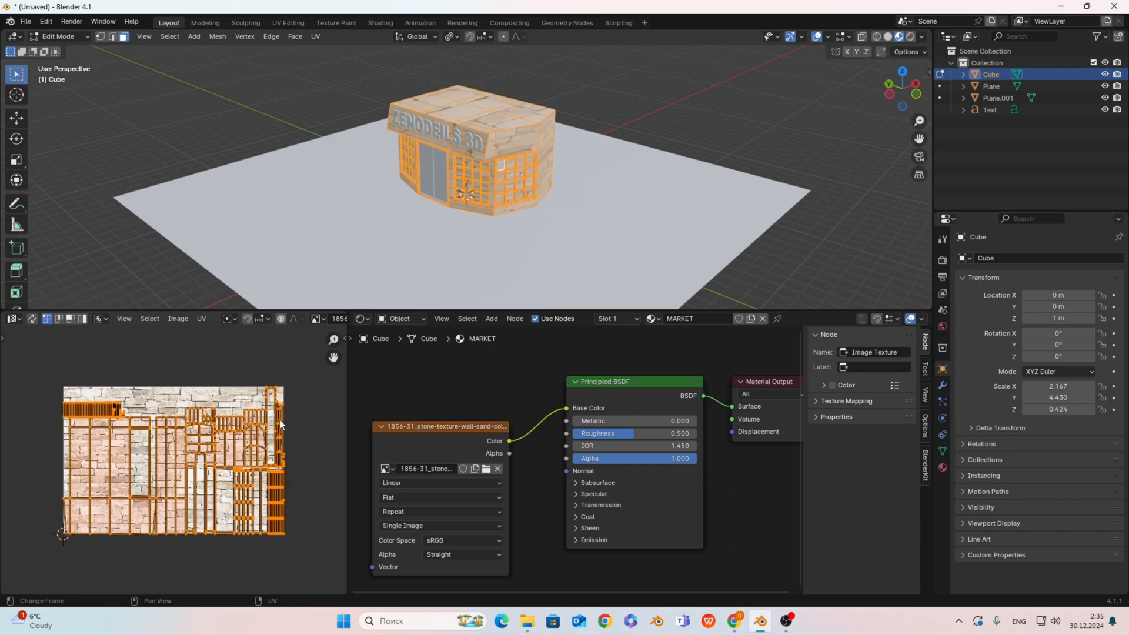
{"action": "key", "text": "s"}
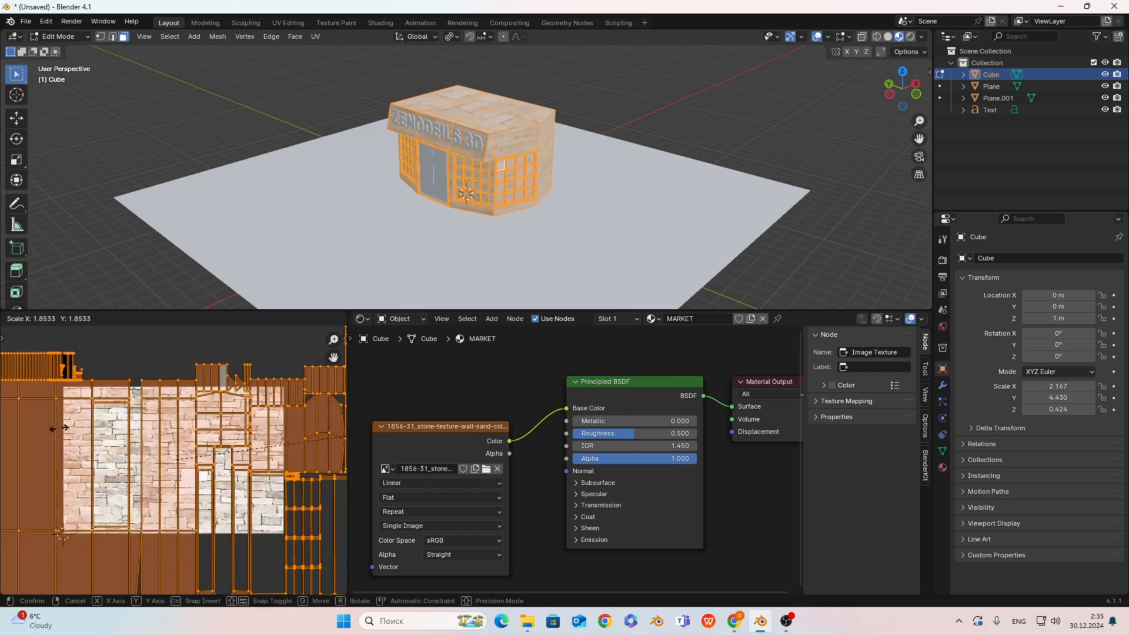
{"action": "left_click", "coordinate": [147, 580]}
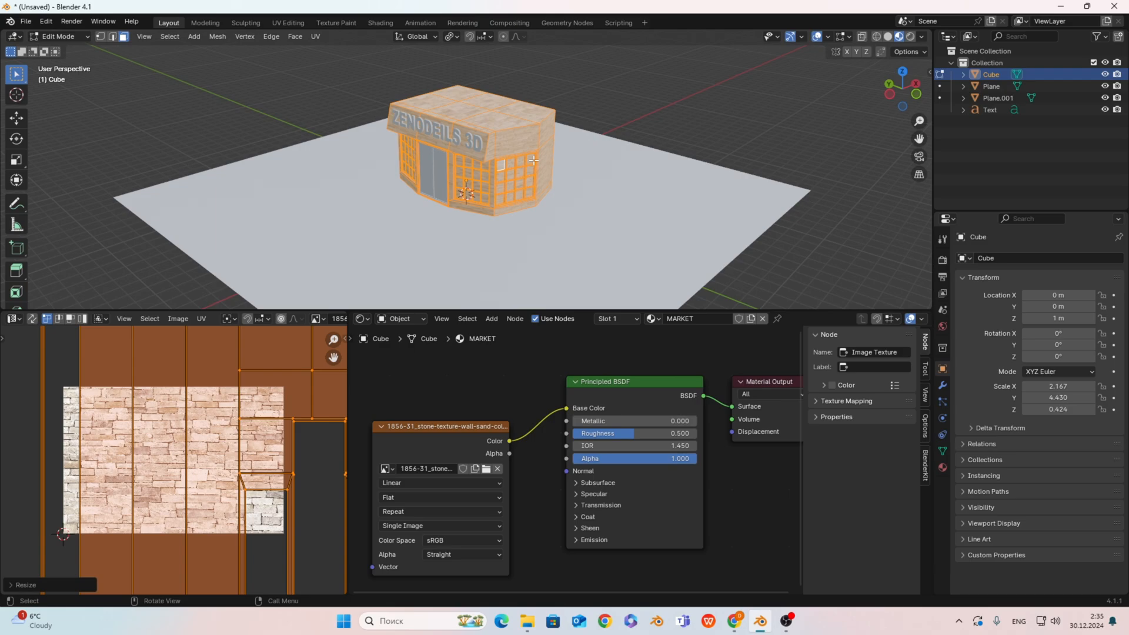
{"action": "key", "text": "alt+a"}
- Examine the size of the stone texture on the shop's side walls and around the windows
{"action": "scroll", "coordinate": [533, 160], "scroll_direction": "up", "scroll_amount": 3}
{"action": "middle_click_drag", "start_coordinate": [533, 160], "coordinate": [482, 152]}
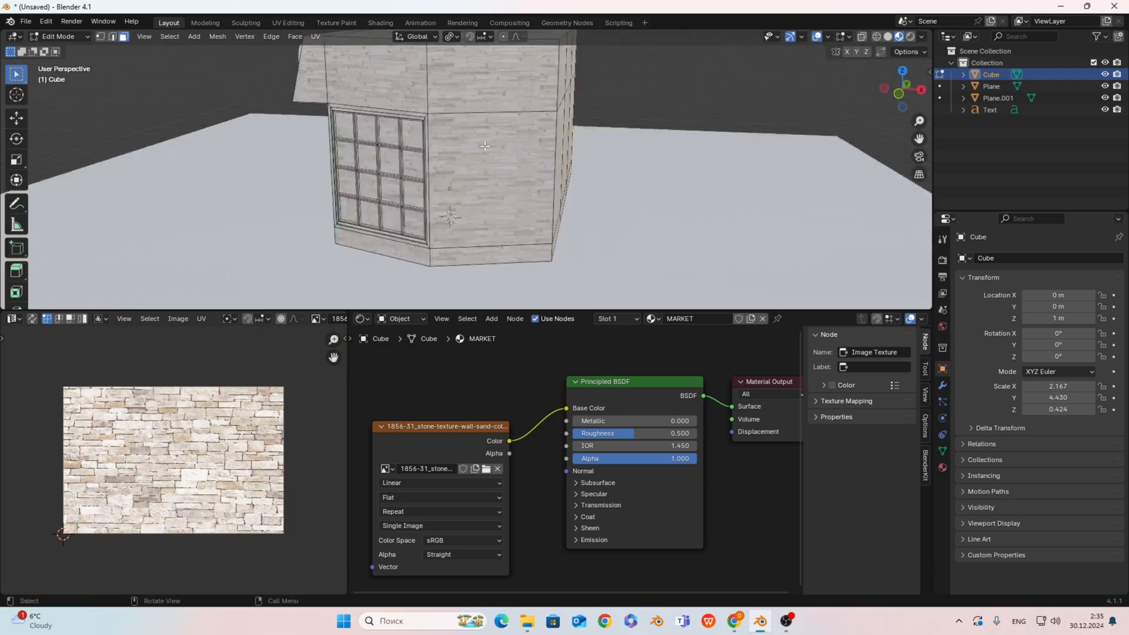
{"action": "scroll", "coordinate": [482, 151], "scroll_direction": "up", "scroll_amount": 2}
{"action": "scroll", "coordinate": [452, 147], "scroll_direction": "down", "scroll_amount": 5}
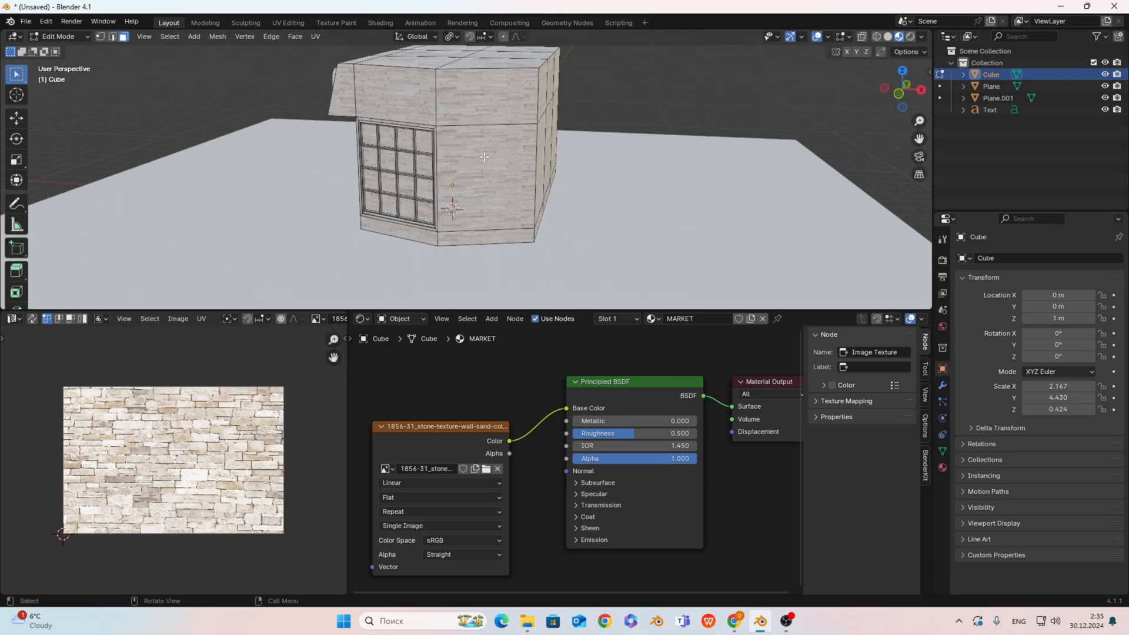
{"action": "middle_click_drag", "start_coordinate": [452, 147], "coordinate": [512, 150]}
{"action": "scroll", "coordinate": [513, 150], "scroll_direction": "up", "scroll_amount": 3}
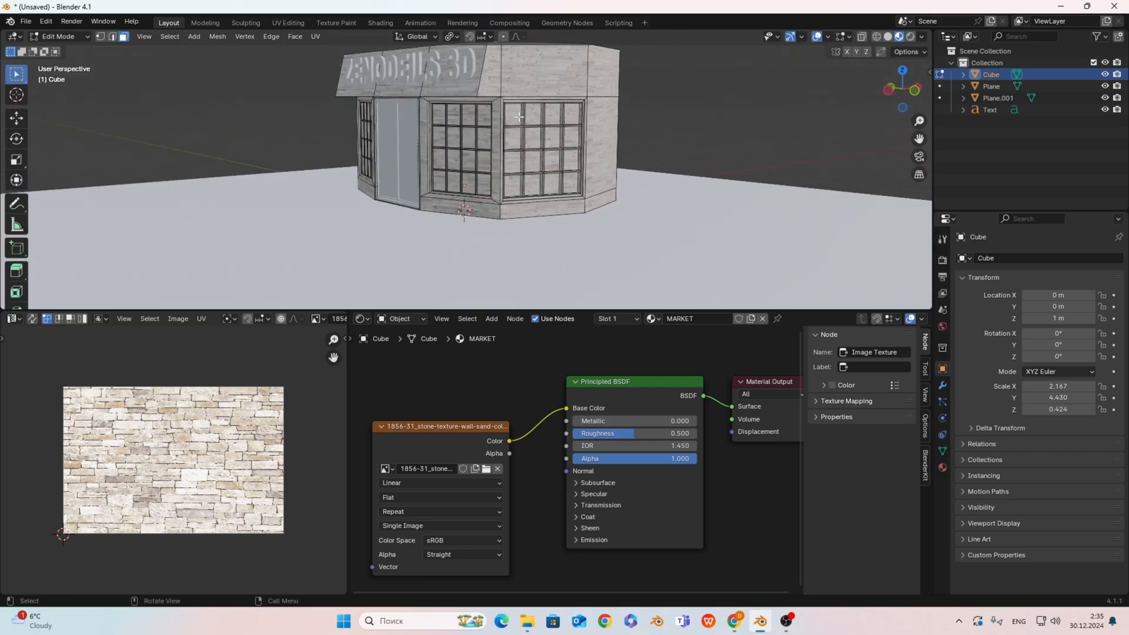
{"action": "scroll", "coordinate": [497, 133], "scroll_direction": "up", "scroll_amount": 2}
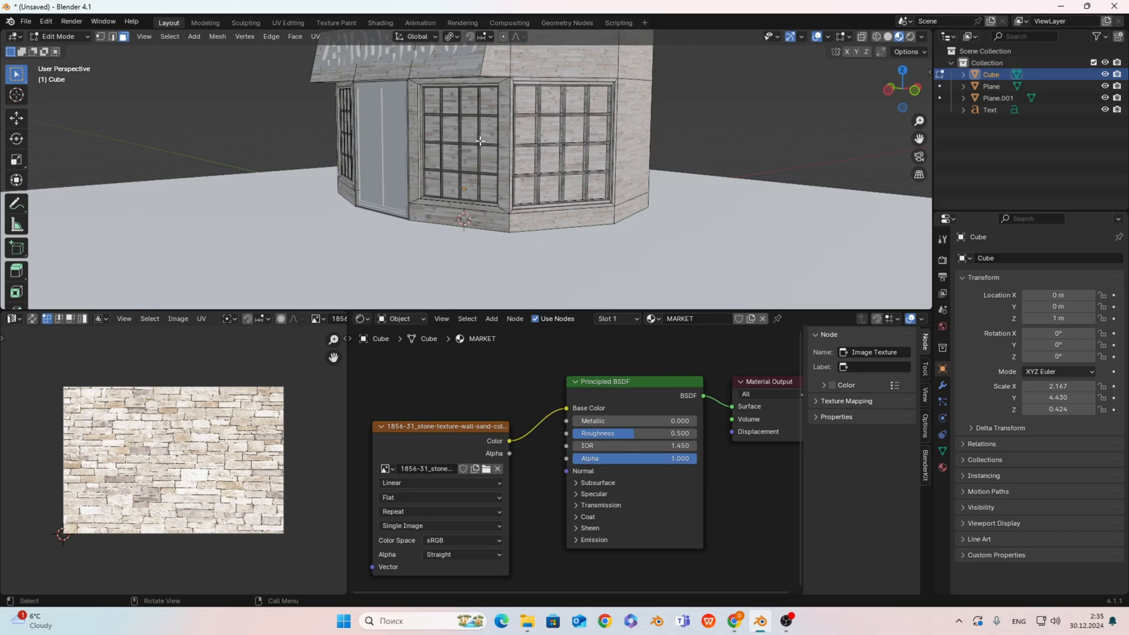
- Select the face loops of the grid bars in the two lower rows of the front window beside the door
{"action": "scroll", "coordinate": [478, 138], "scroll_direction": "up", "scroll_amount": 3}
{"action": "scroll", "coordinate": [429, 205], "scroll_direction": "up", "scroll_amount": 3}
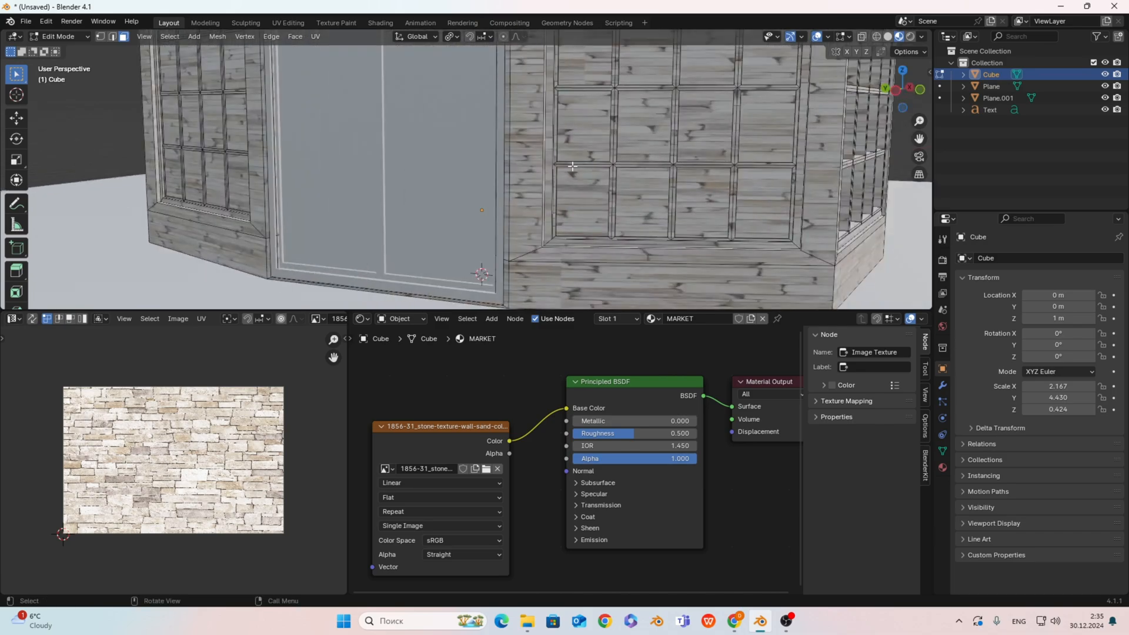
{"action": "mouse_move", "coordinate": [528, 175]}
{"action": "middle_mouse_down"}
{"action": "mouse_move", "coordinate": [571, 167]}
{"action": "mouse_move", "coordinate": [529, 168]}
{"action": "middle_mouse_up"}
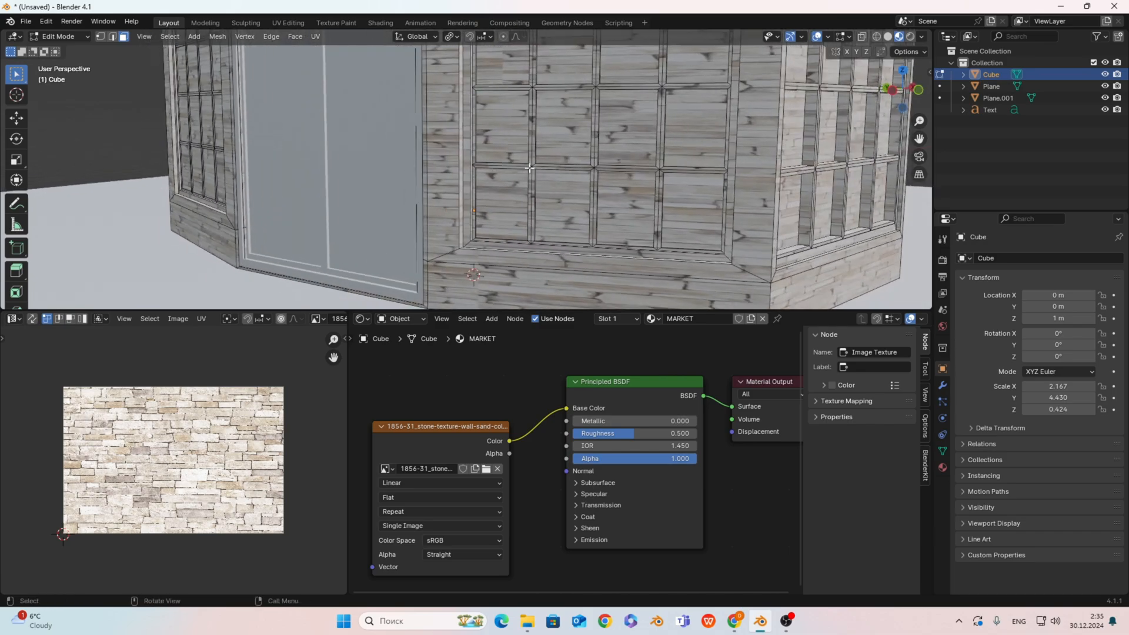
{"action": "key", "text": "shift+alt"}
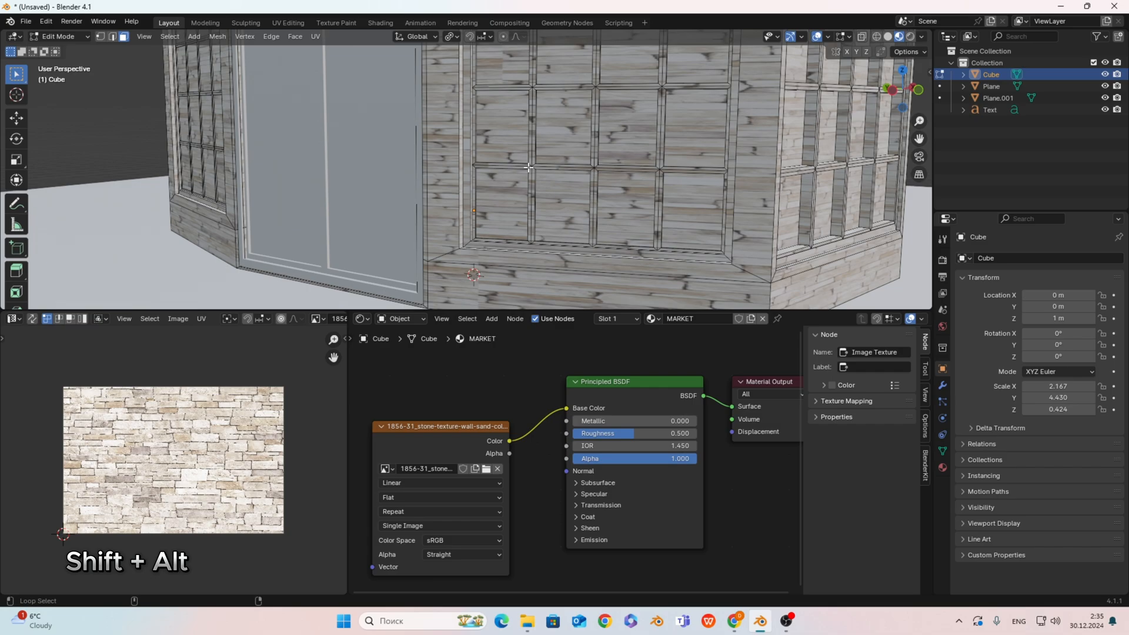
{"action": "left_click", "coordinate": [528, 167], "text": "alt+shift"}
{"action": "scroll", "coordinate": [553, 164], "scroll_direction": "up", "scroll_amount": 2}
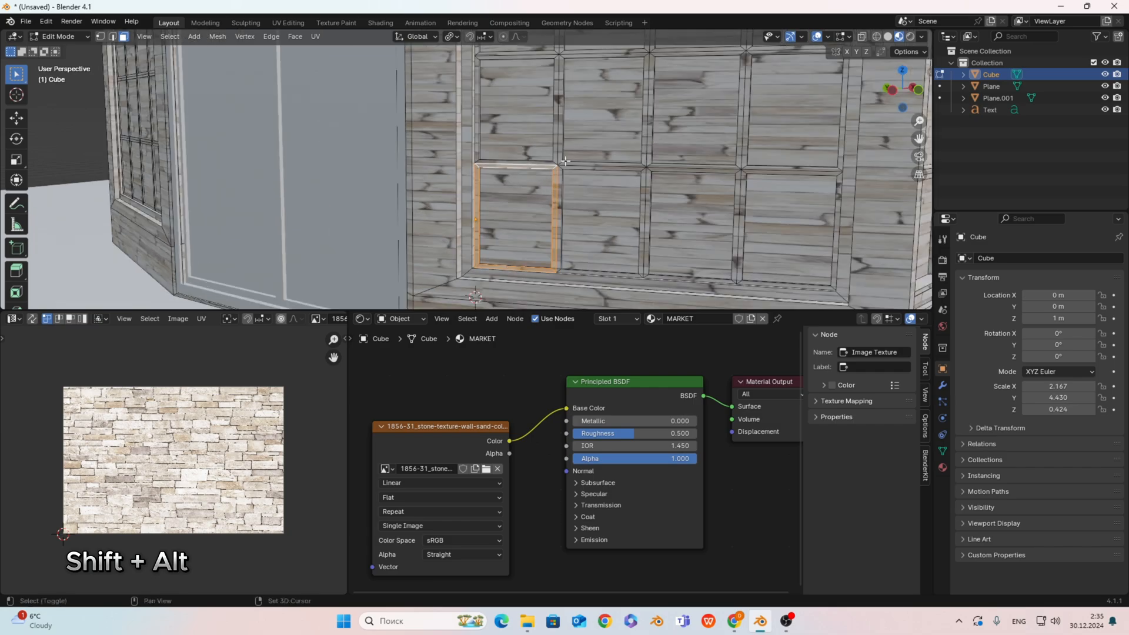
{"action": "left_click", "coordinate": [561, 163], "text": "alt+shift"}
{"action": "left_click", "coordinate": [556, 162], "text": "alt+shift"}
{"action": "key", "text": "ctrl+z"}
{"action": "left_click", "coordinate": [556, 164], "text": "alt+shift"}
{"action": "left_click", "coordinate": [561, 168], "text": "alt+shift"}
{"action": "left_click", "coordinate": [650, 165], "text": "alt+shift"}
{"action": "left_click", "coordinate": [650, 171], "text": "alt+shift"}
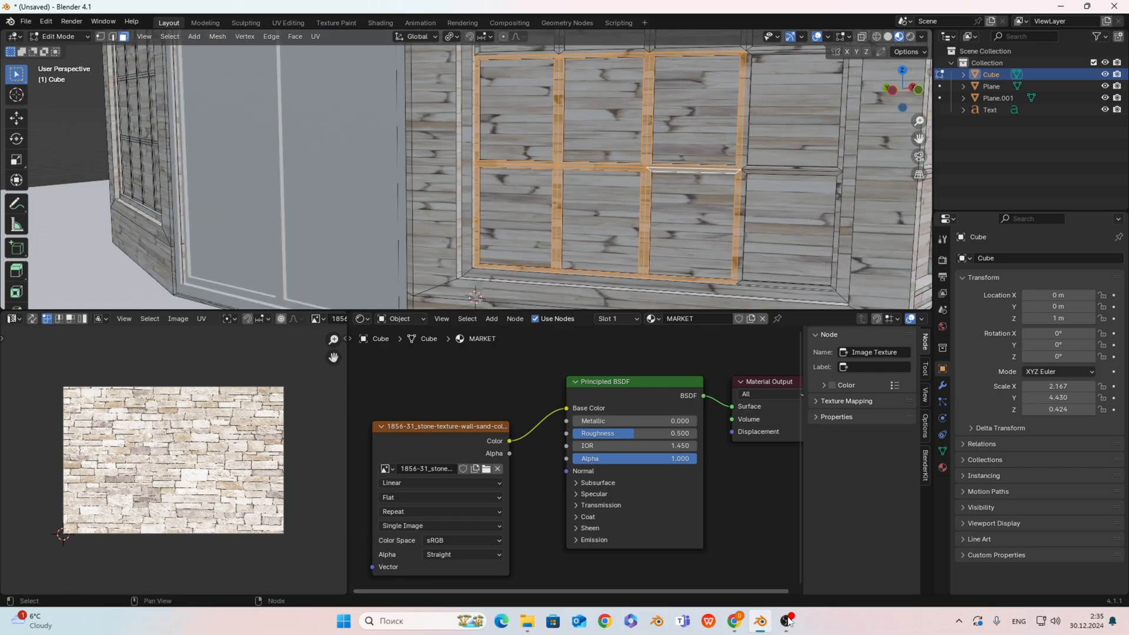
{"action": "left_click", "coordinate": [742, 168], "text": "alt+shift"}
{"action": "left_click", "coordinate": [743, 173], "text": "alt+shift"}
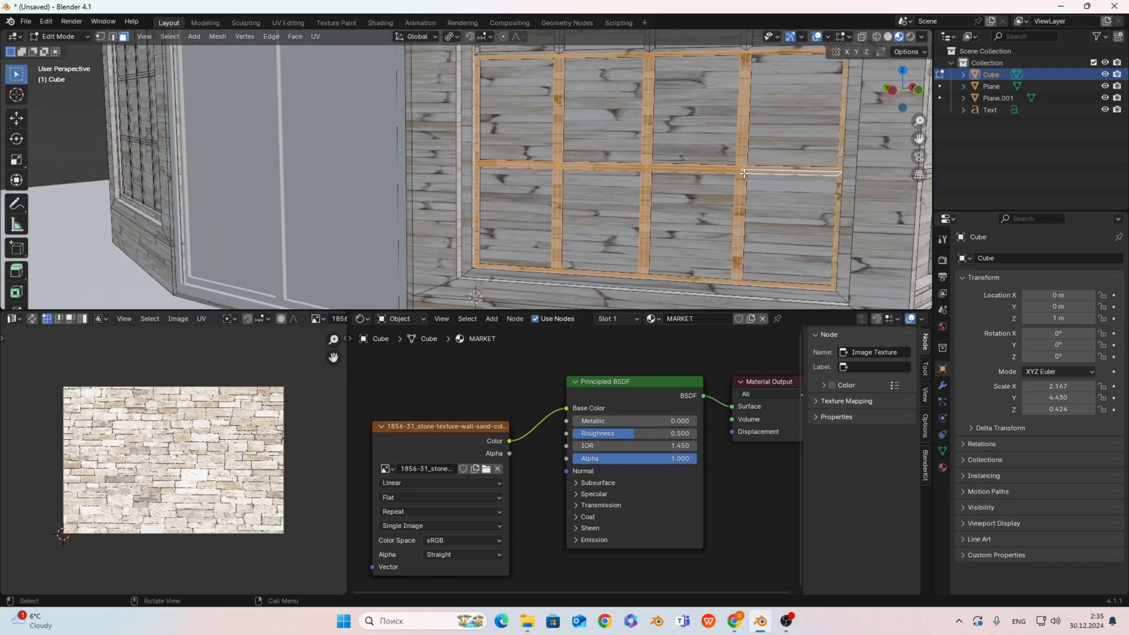
- Add the grid bars of the two upper rows and the outer frame loop of the front window to the selection
{"action": "scroll", "coordinate": [744, 173], "scroll_direction": "down", "scroll_amount": 2}
{"action": "middle_click_drag", "start_coordinate": [742, 173], "coordinate": [751, 193]}
{"action": "left_click", "coordinate": [577, 142], "text": "alt+shift"}
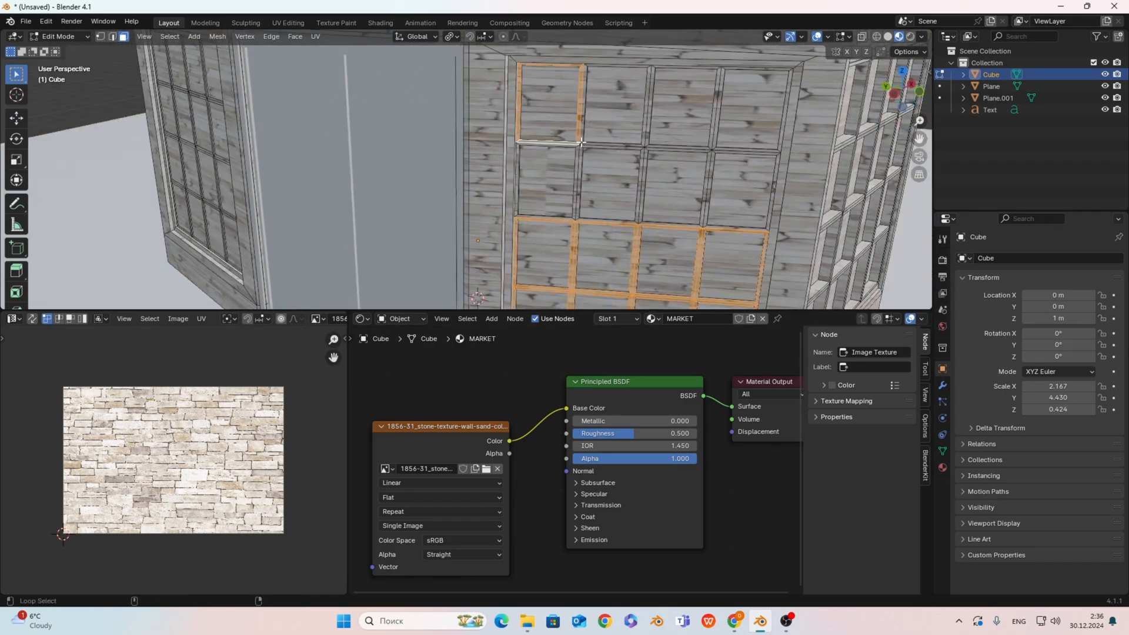
{"action": "left_click", "coordinate": [583, 142], "text": "alt+shift"}
{"action": "left_click", "coordinate": [576, 146], "text": "alt+shift"}
{"action": "left_click", "coordinate": [582, 147], "text": "alt+shift"}
{"action": "left_click", "coordinate": [649, 145], "text": "alt+shift"}
{"action": "left_click", "coordinate": [648, 151], "text": "alt+shift"}
{"action": "left_click", "coordinate": [715, 145], "text": "alt+shift"}
{"action": "left_click", "coordinate": [714, 151], "text": "alt+shift"}
{"action": "left_click", "coordinate": [797, 66], "text": "alt+shift"}
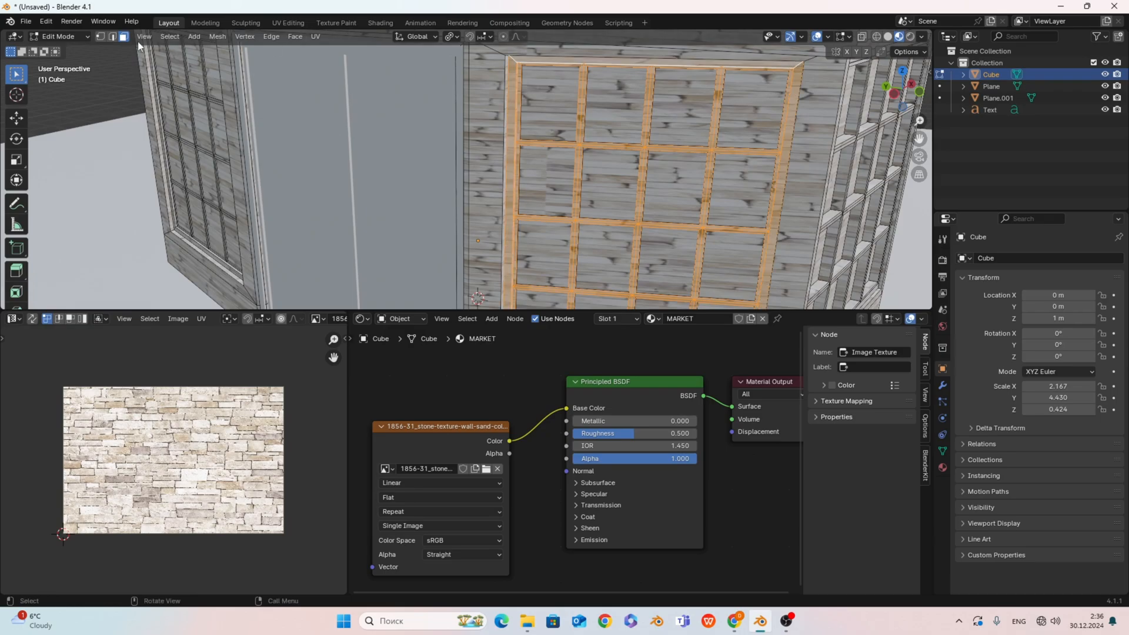
- Extend the selection with the top-row grid bars of the adjacent side window
{"action": "key", "text": "shift+grave"}
{"action": "key", "text": "a"}
{"action": "key", "text": "s"}
{"action": "key", "text": "d"}
{"action": "key", "text": "w"}
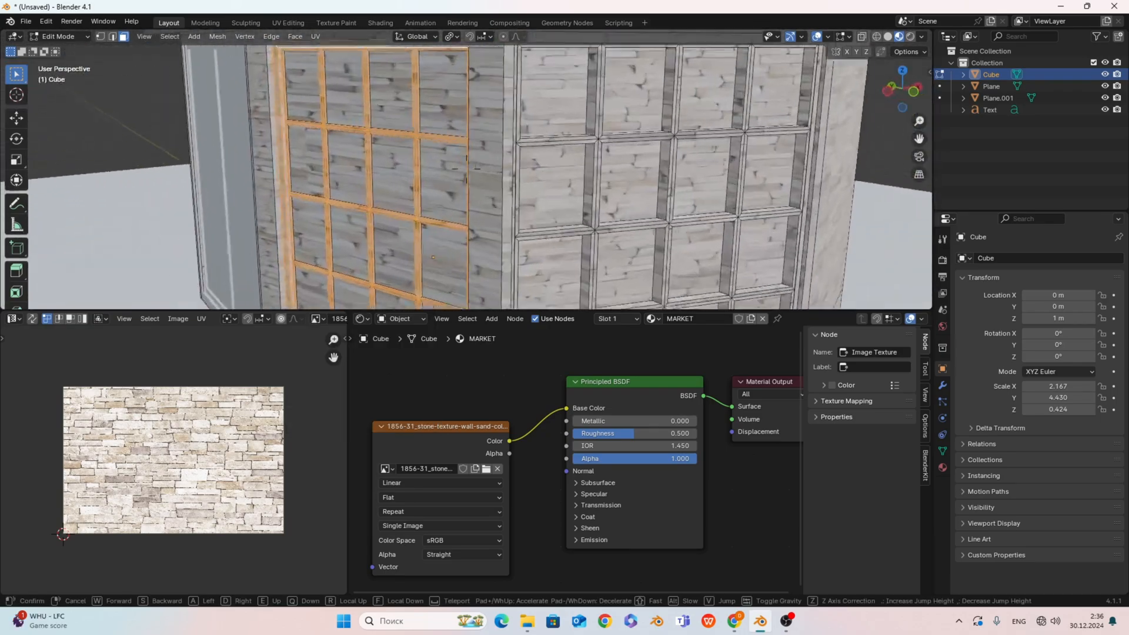
{"action": "left_click", "coordinate": [466, 169]}
{"action": "left_click", "coordinate": [544, 125], "text": "alt+shift"}
{"action": "left_click", "coordinate": [623, 125], "text": "alt+shift"}
{"action": "left_click", "coordinate": [694, 126], "text": "alt+shift"}
{"action": "key", "text": "ctrl+z"}
{"action": "left_click", "coordinate": [702, 128], "text": "alt+shift"}
{"action": "left_click", "coordinate": [698, 126], "text": "alt+shift"}
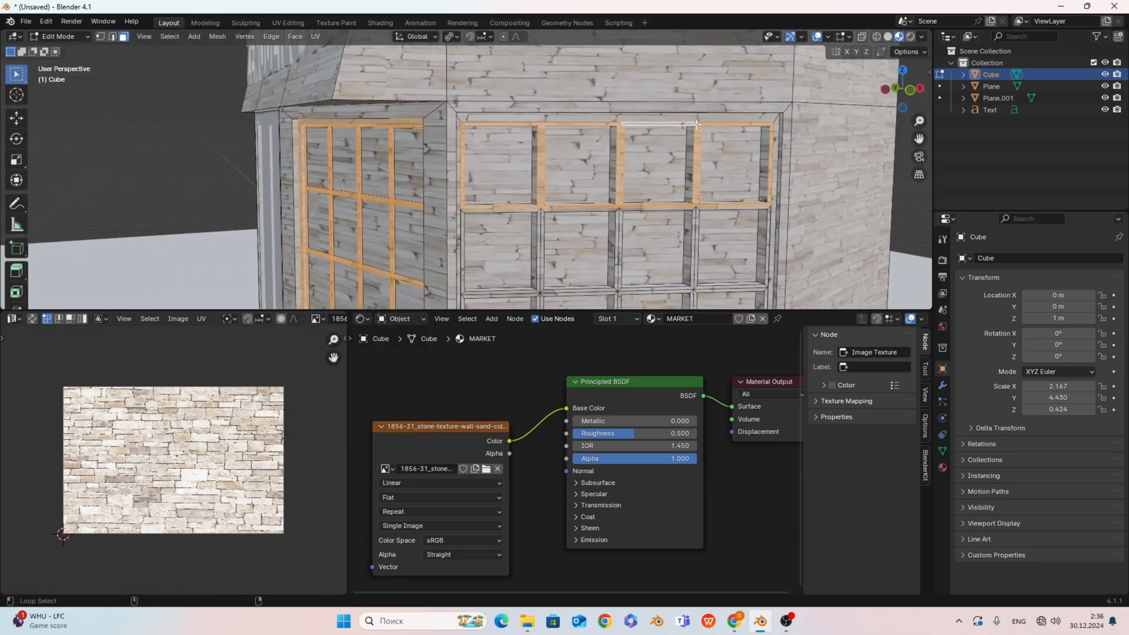
- Add the second-row grid bars of the side window to the face selection
{"action": "left_click", "coordinate": [695, 208], "text": "alt+shift"}
{"action": "left_click", "coordinate": [617, 209], "text": "alt+shift"}
{"action": "left_click", "coordinate": [540, 209], "text": "alt+shift"}
{"action": "left_click", "coordinate": [463, 210], "text": "alt+shift"}
- Add the grid bars of the side window's third and bottom rows to the face selection
{"action": "key", "text": "shift+grave"}
{"action": "key", "text": "s"}
{"action": "left_click", "coordinate": [467, 169]}
{"action": "left_click", "coordinate": [545, 185], "text": "alt+shift"}
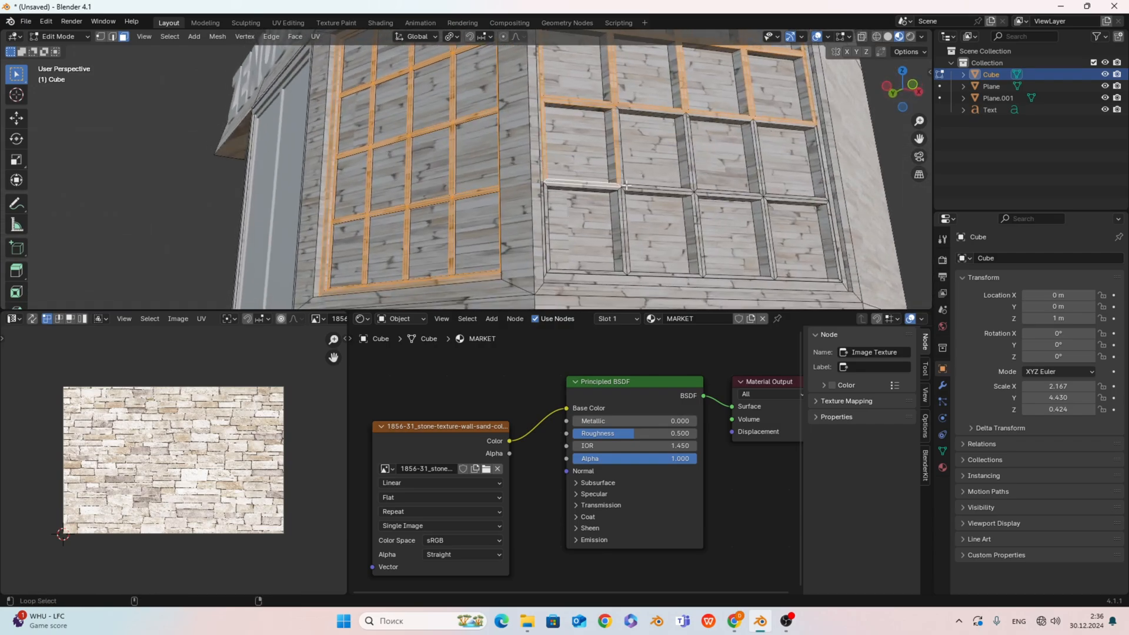
{"action": "left_click", "coordinate": [621, 190], "text": "alt+shift"}
{"action": "left_click", "coordinate": [699, 192], "text": "alt+shift"}
{"action": "left_click", "coordinate": [765, 199], "text": "alt+shift"}
{"action": "left_click", "coordinate": [766, 203], "text": "alt+shift"}
{"action": "left_click", "coordinate": [695, 195], "text": "alt+shift"}
{"action": "left_click", "coordinate": [624, 192], "text": "alt+shift"}
{"action": "key", "text": "ctrl+z"}
{"action": "left_click", "coordinate": [621, 193], "text": "alt+shift"}
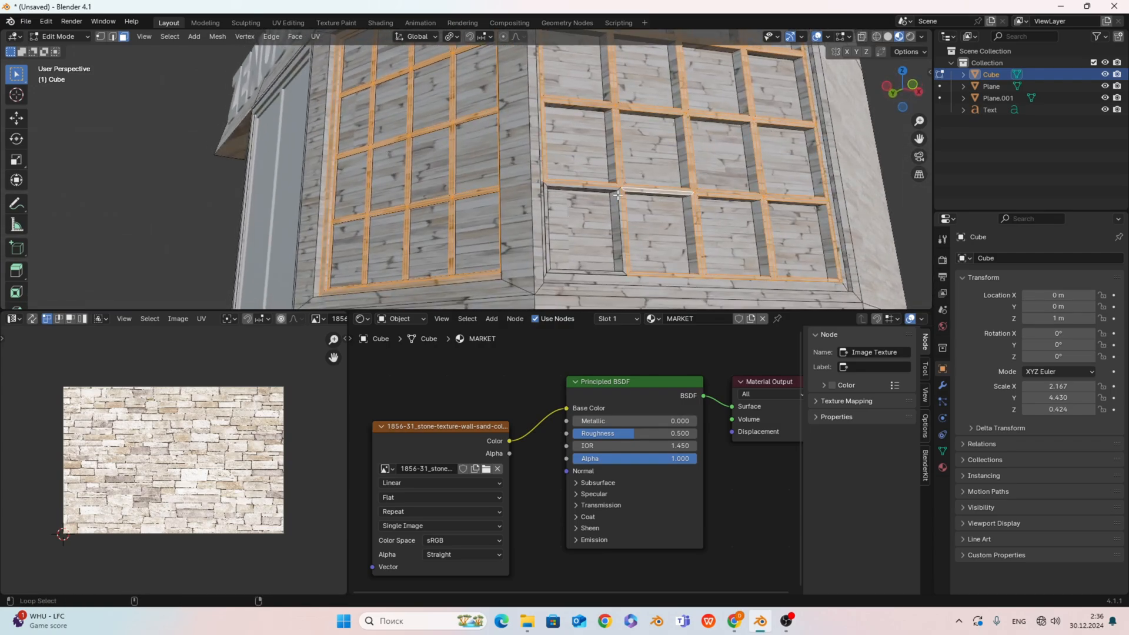
{"action": "left_click", "coordinate": [547, 187], "text": "alt+shift"}
{"action": "left_click", "coordinate": [548, 188], "text": "alt+shift"}
- Add the missed inner faces of the bars in the side window's two lower rows to the selection
{"action": "left_click", "coordinate": [755, 131], "text": "alt+shift"}
{"action": "key", "text": "ctrl+z"}
{"action": "left_click", "coordinate": [750, 123], "text": "alt+shift"}
{"action": "left_click", "coordinate": [756, 125], "text": "alt+shift"}
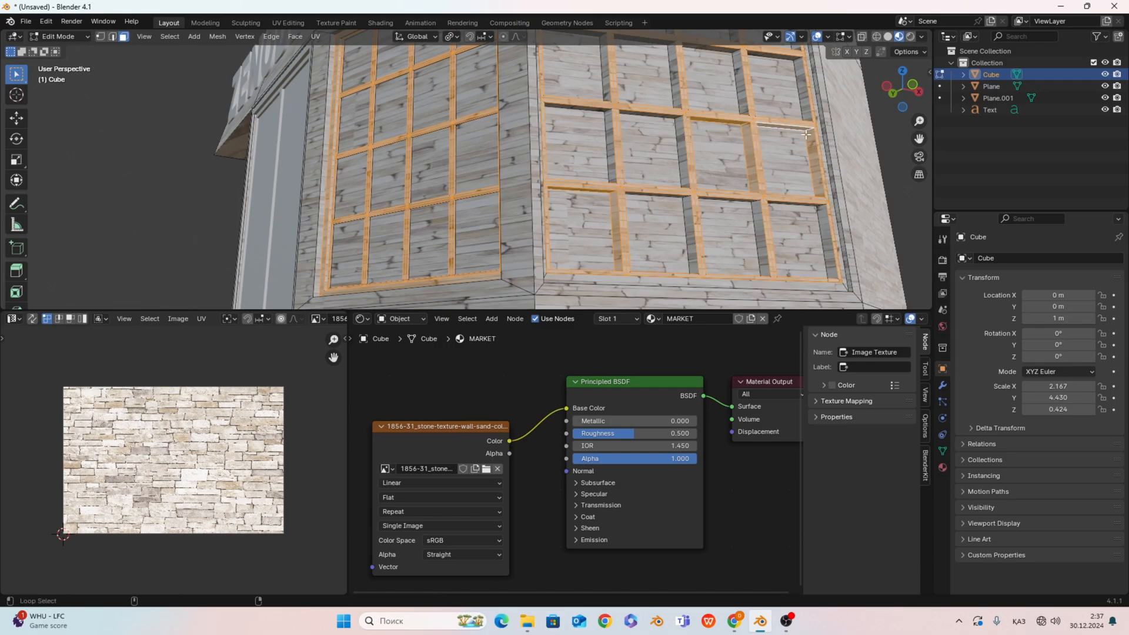
{"action": "left_click", "coordinate": [619, 111], "text": "alt+shift"}
{"action": "left_click", "coordinate": [610, 110], "text": "alt+shift"}
{"action": "left_click", "coordinate": [767, 202], "text": "alt+shift"}
{"action": "left_click", "coordinate": [751, 200], "text": "alt+shift"}
{"action": "key", "text": "ctrl+z"}
{"action": "left_click", "coordinate": [754, 200], "text": "alt+shift"}
{"action": "left_click", "coordinate": [686, 196], "text": "alt+shift"}
{"action": "key", "text": "ctrl+z"}
{"action": "left_click", "coordinate": [687, 197], "text": "alt+shift"}
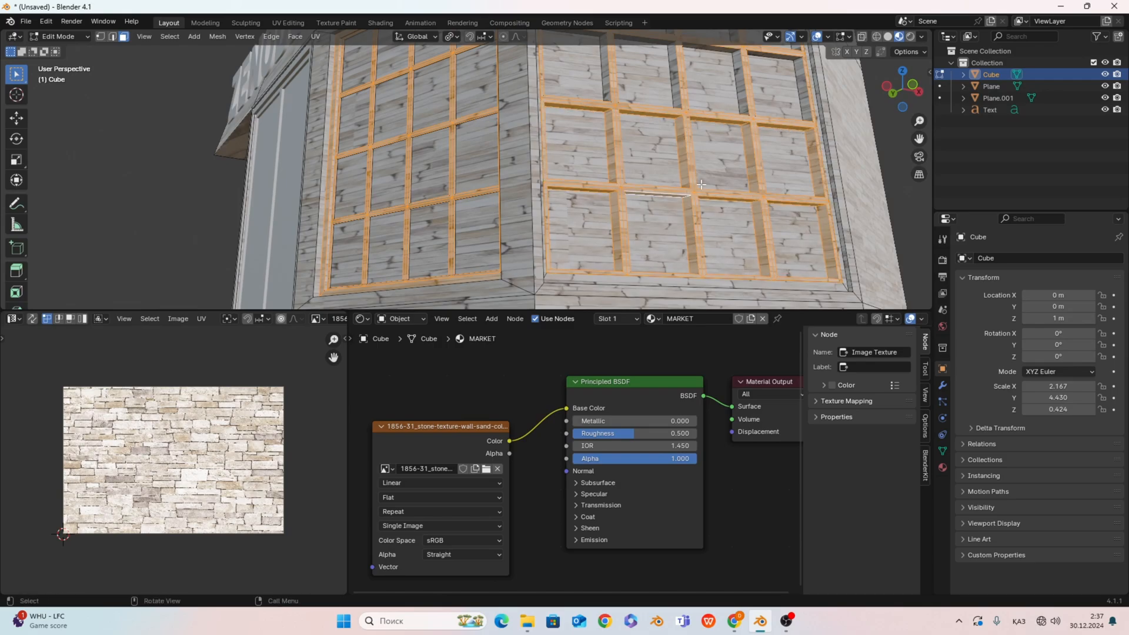
- Add the missed inner faces of the bars in the side window's two upper rows to the selection
{"action": "middle_click_drag", "start_coordinate": [685, 191], "coordinate": [683, 294], "text": "shift"}
{"action": "left_click", "coordinate": [600, 61], "text": "alt+shift"}
{"action": "left_click", "coordinate": [666, 68], "text": "alt+shift"}
{"action": "left_click", "coordinate": [726, 77], "text": "alt+shift"}
{"action": "left_click", "coordinate": [785, 83], "text": "alt+shift"}
{"action": "left_click", "coordinate": [607, 136], "text": "alt+shift"}
{"action": "key", "text": "ctrl+z"}
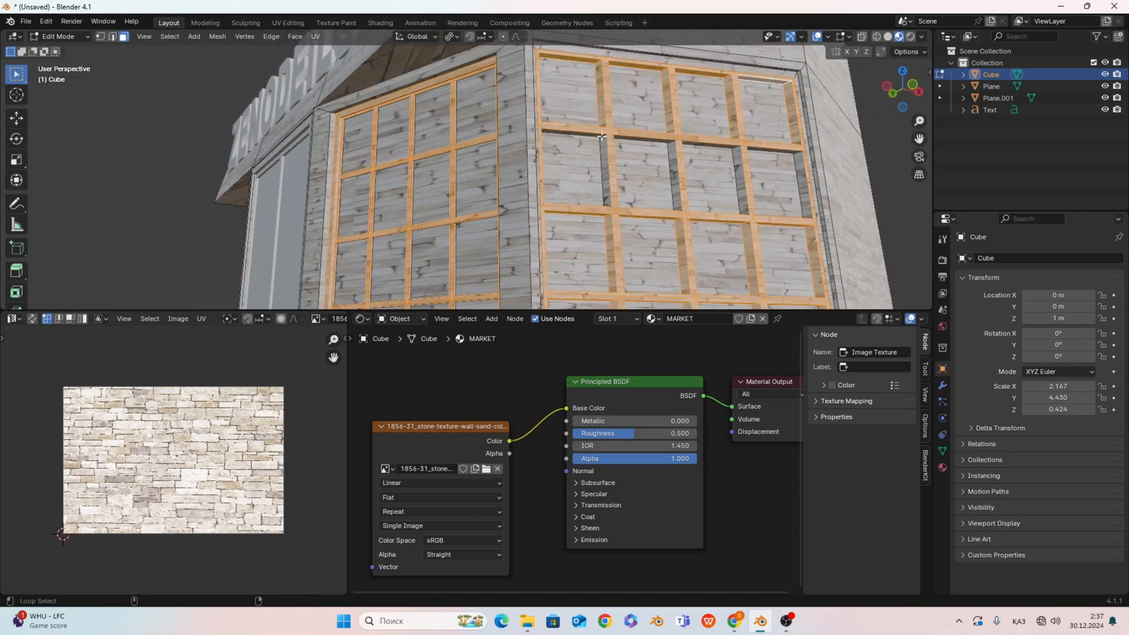
{"action": "left_click", "coordinate": [601, 136], "text": "alt+shift"}
{"action": "left_click", "coordinate": [670, 142], "text": "alt+shift"}
{"action": "left_click", "coordinate": [735, 148], "text": "alt+shift"}
{"action": "left_click", "coordinate": [793, 152], "text": "alt+shift"}
- Add the outer frame and the two upper rows of grid bars of the window on the door's other side
{"action": "middle_click_drag", "start_coordinate": [645, 155], "coordinate": [841, 150]}
{"action": "left_click", "coordinate": [571, 95], "text": "alt+shift"}
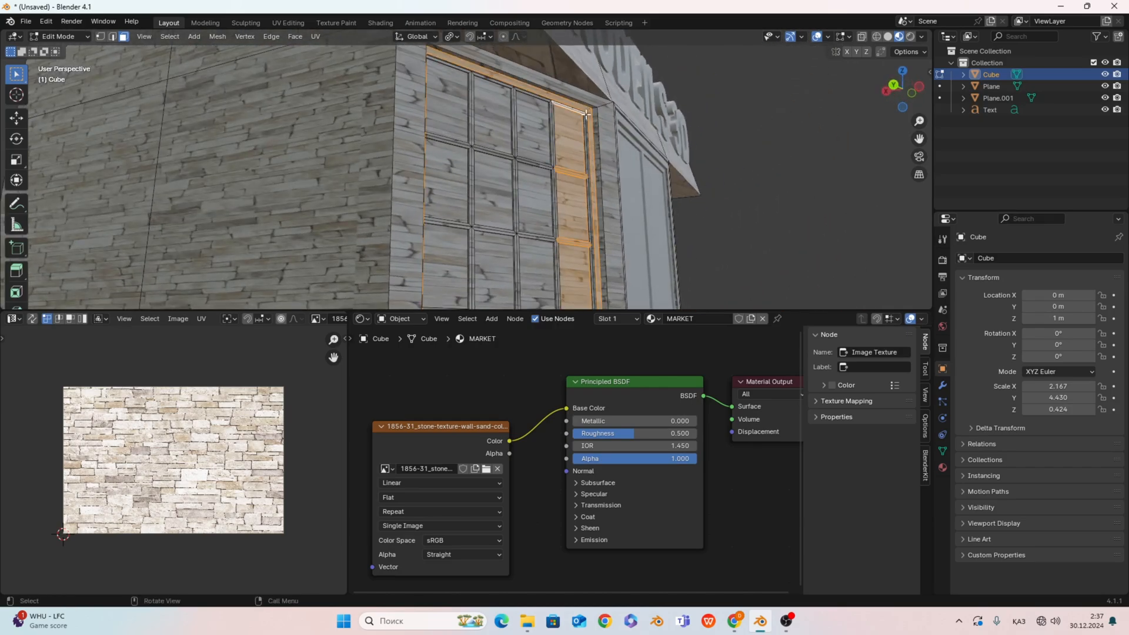
{"action": "left_click", "coordinate": [564, 106], "text": "alt+shift"}
{"action": "key", "text": "ctrl+z"}
{"action": "middle_click_drag", "start_coordinate": [594, 109], "coordinate": [549, 115]}
{"action": "left_click", "coordinate": [406, 112], "text": "alt+shift"}
{"action": "left_click", "coordinate": [414, 116], "text": "alt+shift"}
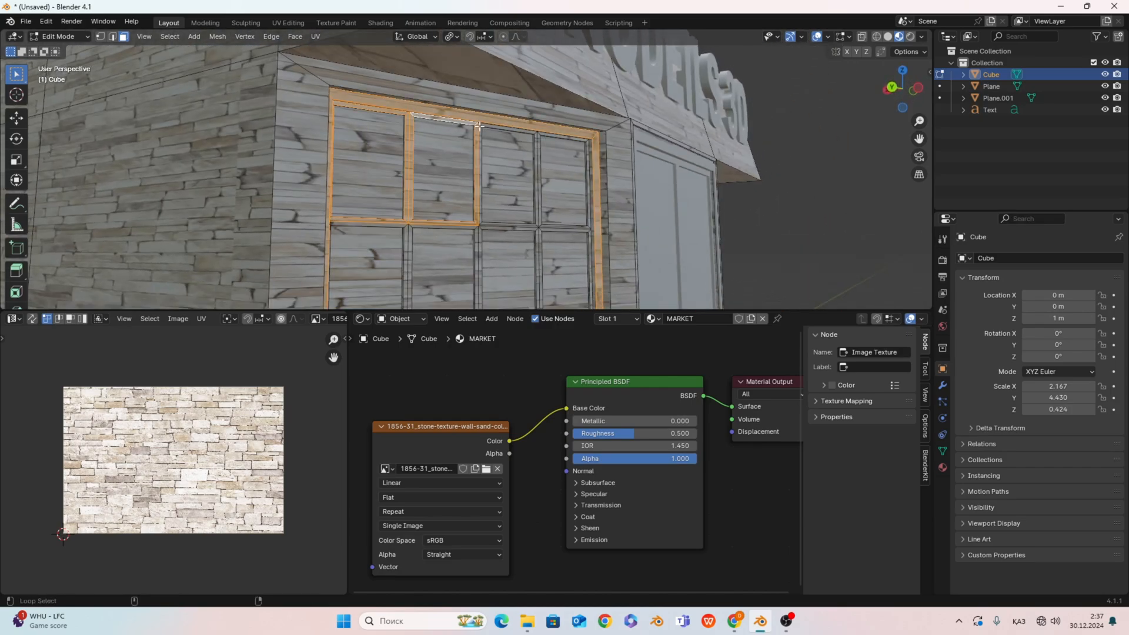
{"action": "left_click", "coordinate": [482, 127], "text": "alt+shift"}
{"action": "left_click", "coordinate": [539, 135], "text": "alt+shift"}
{"action": "left_click", "coordinate": [541, 229], "text": "alt+shift"}
{"action": "left_click", "coordinate": [482, 228], "text": "alt+shift"}
{"action": "left_click", "coordinate": [414, 226], "text": "alt+shift"}
{"action": "left_click", "coordinate": [405, 225], "text": "alt+shift"}
- Complete the selection with the lower rows of grid bars of the window on the door's other side
{"action": "middle_click_drag", "start_coordinate": [406, 226], "coordinate": [416, 211]}
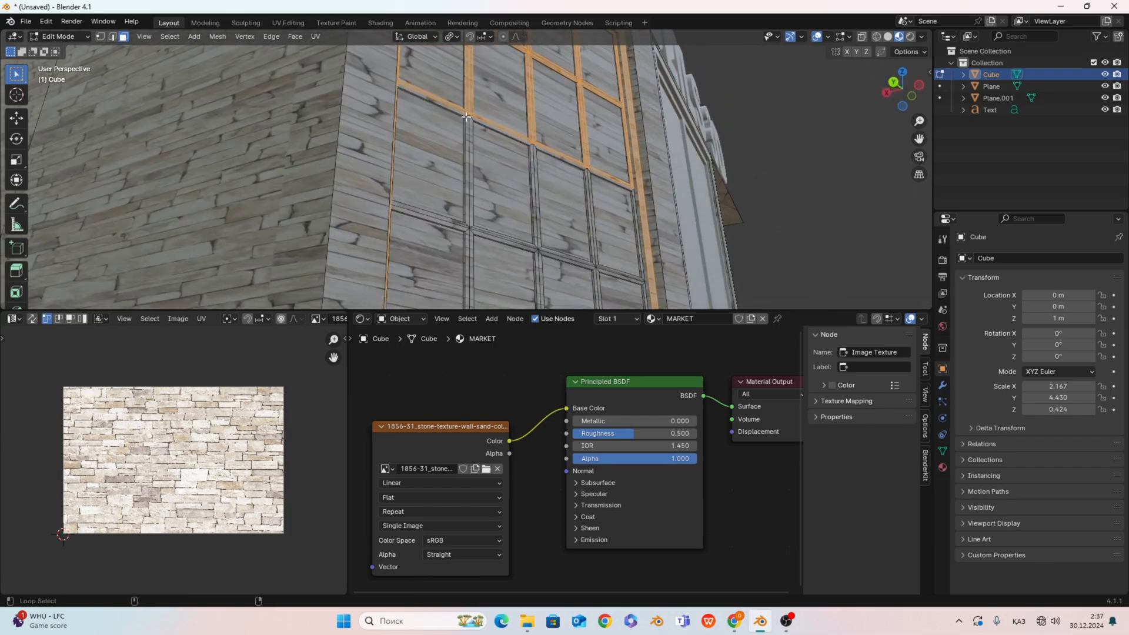
{"action": "left_click", "coordinate": [464, 222], "text": "alt+shift"}
{"action": "key", "text": "ctrl+z"}
{"action": "left_click", "coordinate": [469, 229], "text": "alt+shift"}
{"action": "left_click", "coordinate": [465, 232], "text": "alt+shift"}
{"action": "left_click", "coordinate": [472, 234], "text": "alt+shift"}
{"action": "middle_click_drag", "start_coordinate": [472, 234], "coordinate": [427, 204]}
{"action": "left_click", "coordinate": [436, 220], "text": "alt+shift"}
{"action": "left_click", "coordinate": [431, 225], "text": "alt+shift"}
{"action": "left_click", "coordinate": [436, 227], "text": "alt+shift"}
{"action": "scroll", "coordinate": [456, 209], "scroll_direction": "down", "scroll_amount": 7}
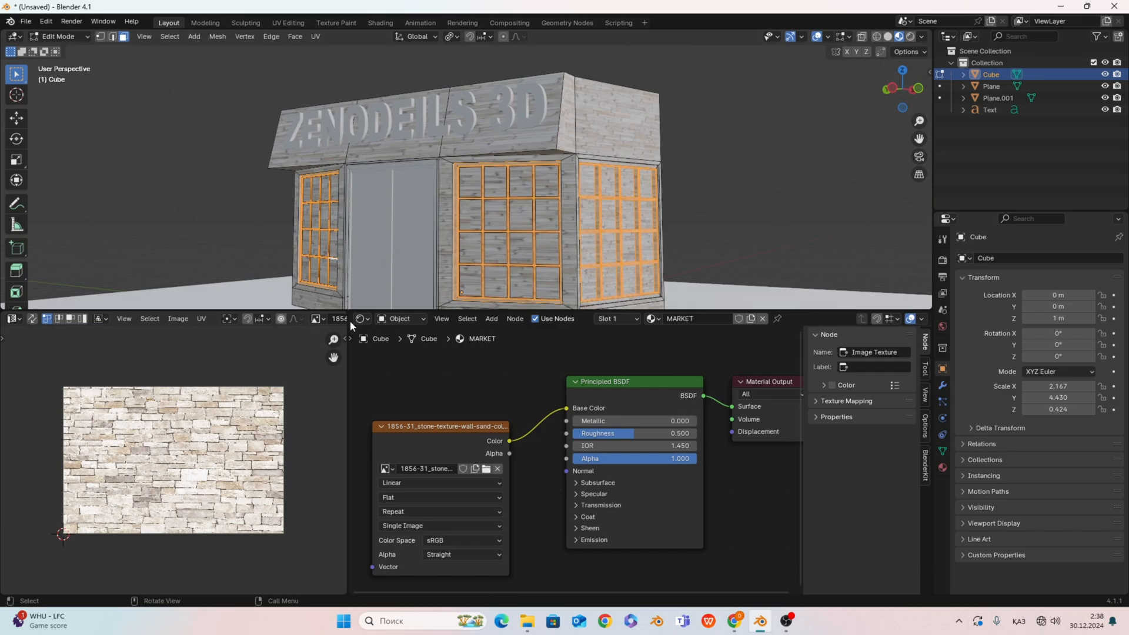
- Add a third, empty material slot to the Cube and make the second slot, Material, active in the Shader Editor
{"action": "left_click_drag", "start_coordinate": [351, 325], "coordinate": [114, 324]}
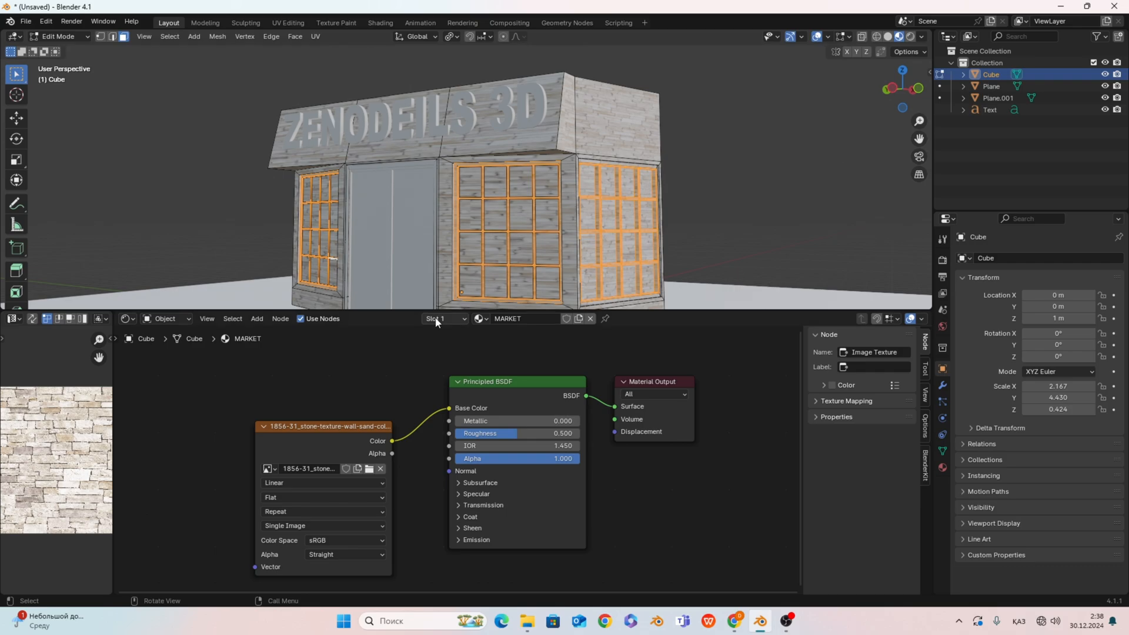
{"action": "left_click", "coordinate": [450, 318]}
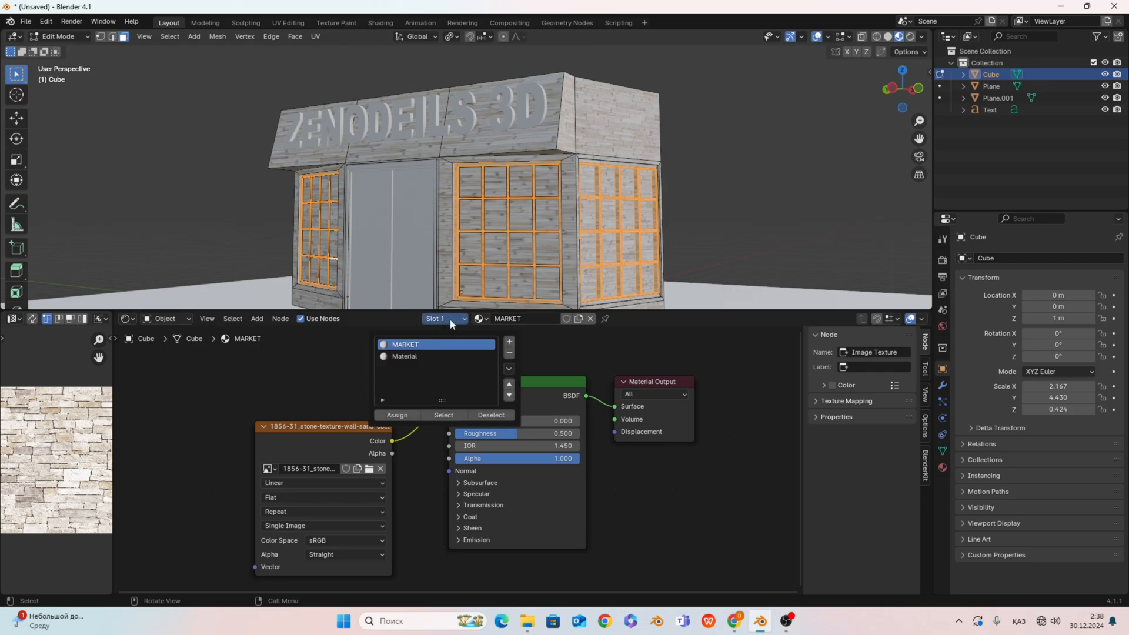
{"action": "left_click", "coordinate": [511, 343]}
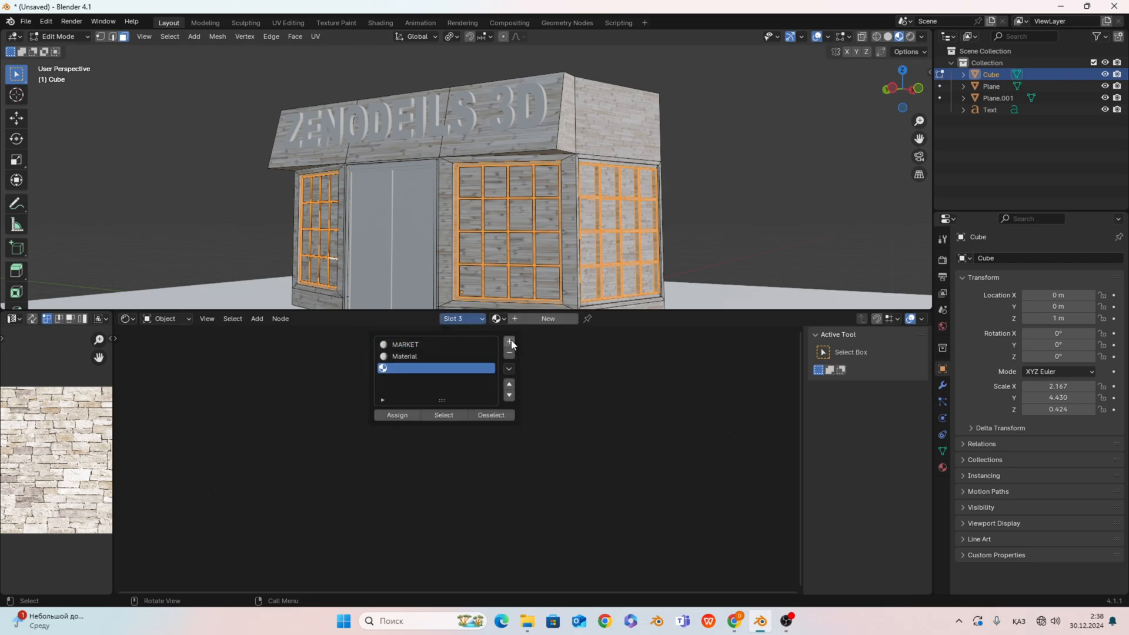
{"action": "left_click", "coordinate": [412, 357]}
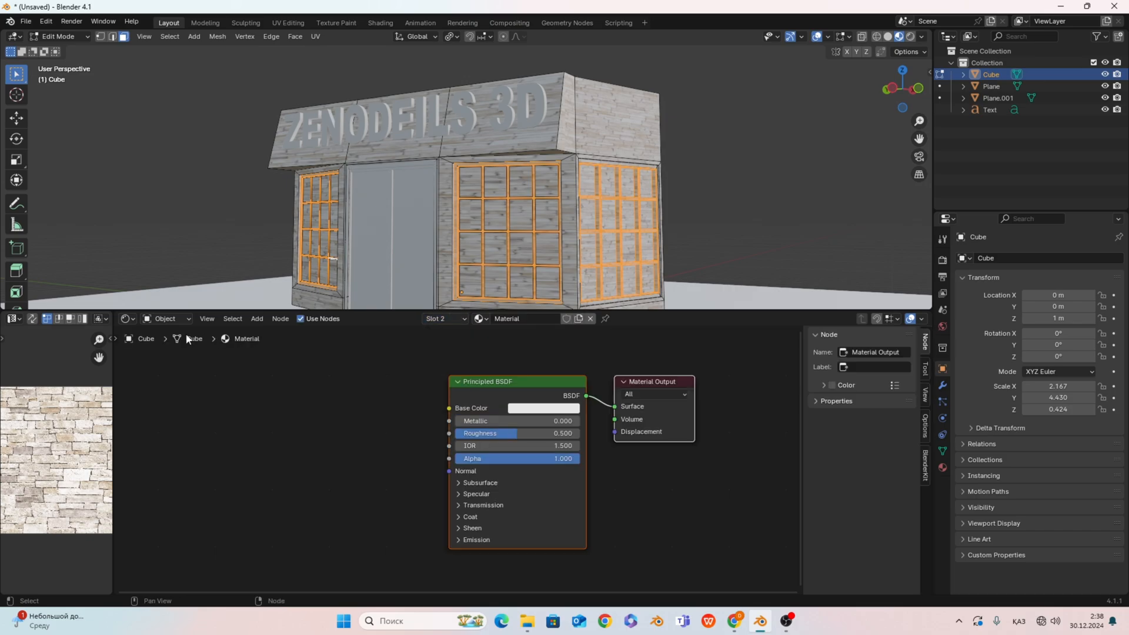
- Change the UV Editor area into a File Browser and look through the images in the Texture for blender folder
{"action": "left_click_drag", "start_coordinate": [113, 334], "coordinate": [287, 334]}
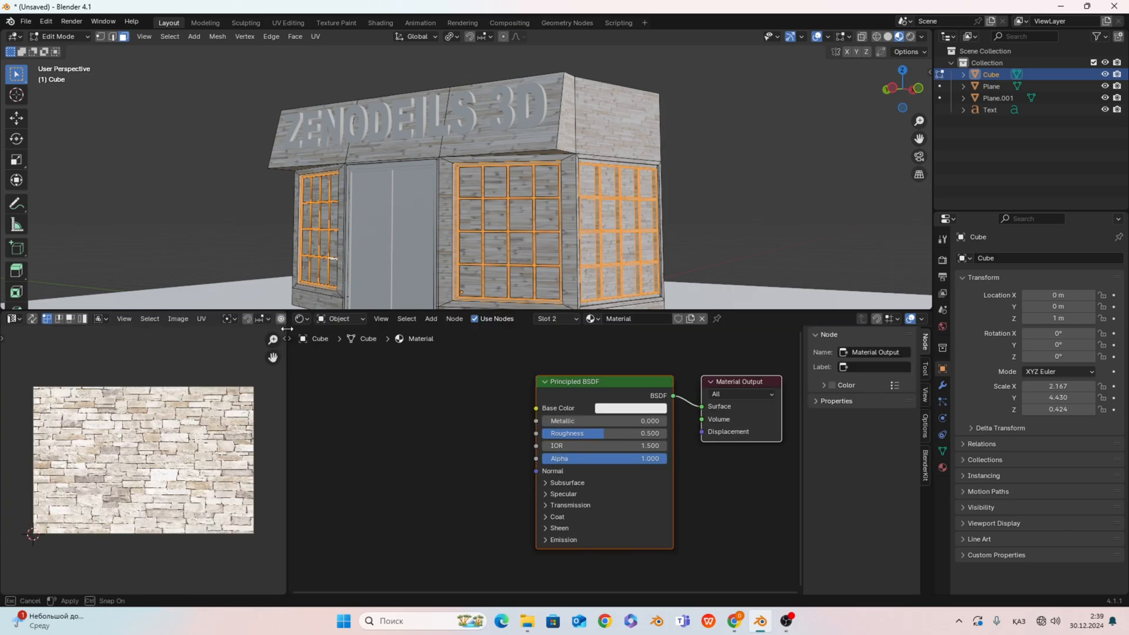
{"action": "left_click", "coordinate": [17, 320]}
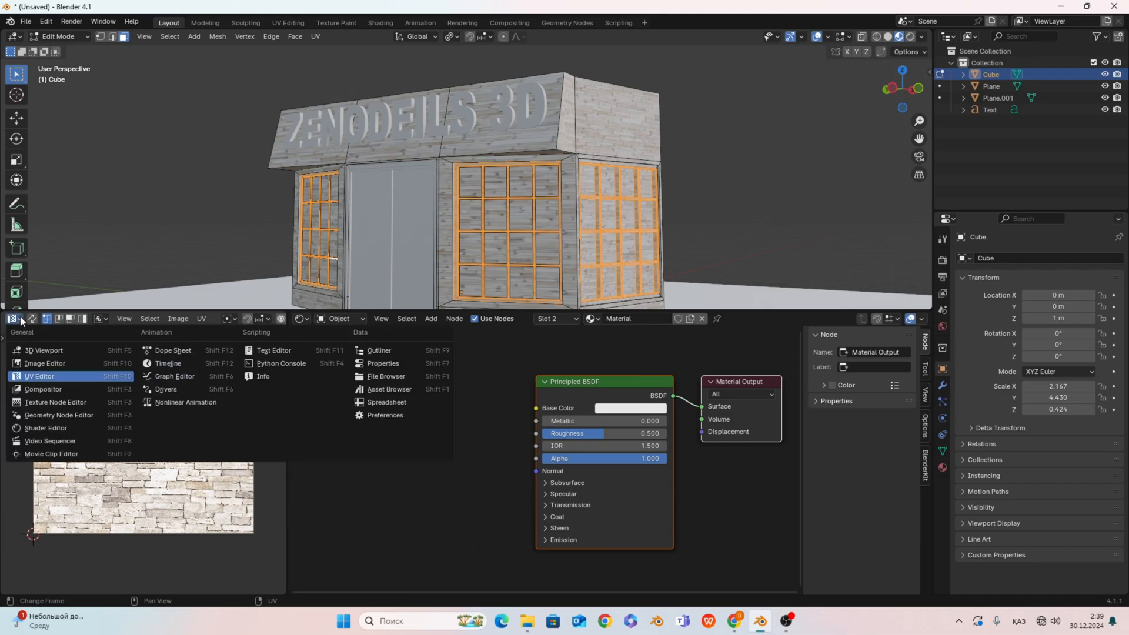
{"action": "left_click", "coordinate": [398, 380]}
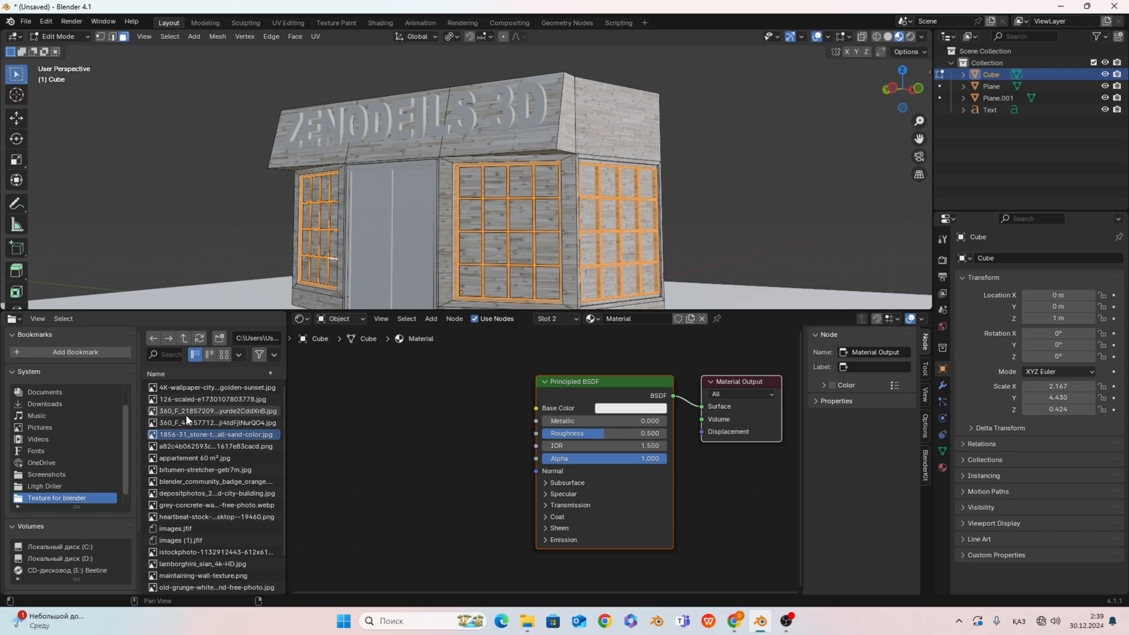
{"action": "scroll", "coordinate": [228, 433], "scroll_direction": "down", "scroll_amount": 2}
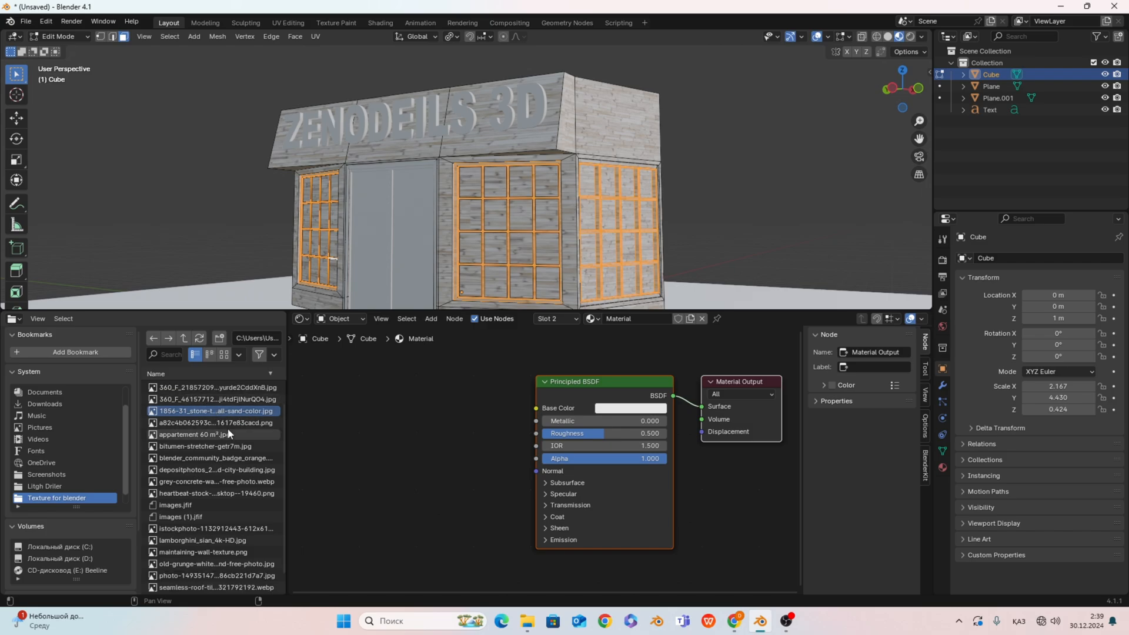
{"action": "scroll", "coordinate": [228, 430], "scroll_direction": "down", "scroll_amount": 2}
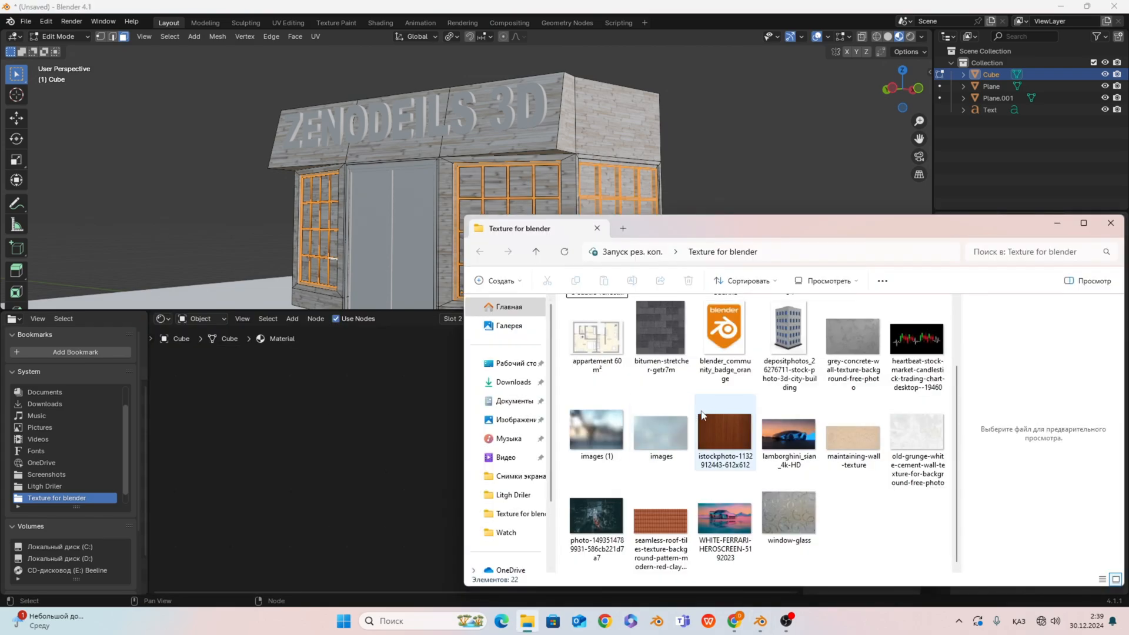
{"action": "scroll", "coordinate": [618, 438], "scroll_direction": "up", "scroll_amount": 2}
{"action": "scroll", "coordinate": [609, 440], "scroll_direction": "down", "scroll_amount": 2}
{"action": "left_click_drag", "start_coordinate": [723, 437], "coordinate": [467, 408]}
{"action": "left_click", "coordinate": [286, 398]}
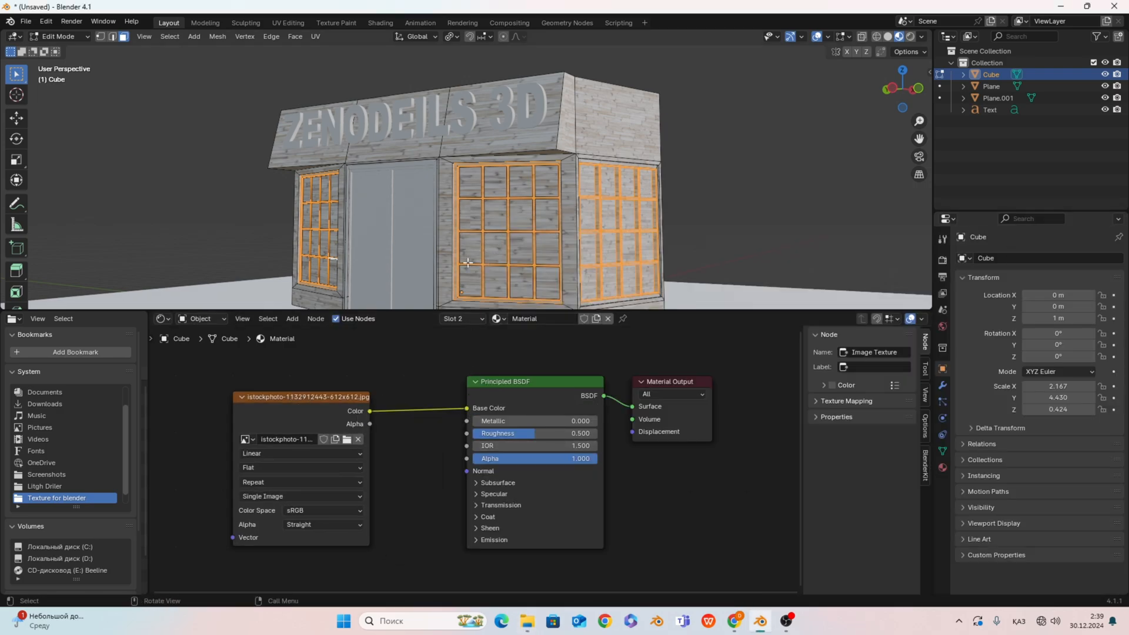
{"action": "left_click_drag", "start_coordinate": [350, 398], "coordinate": [357, 401]}
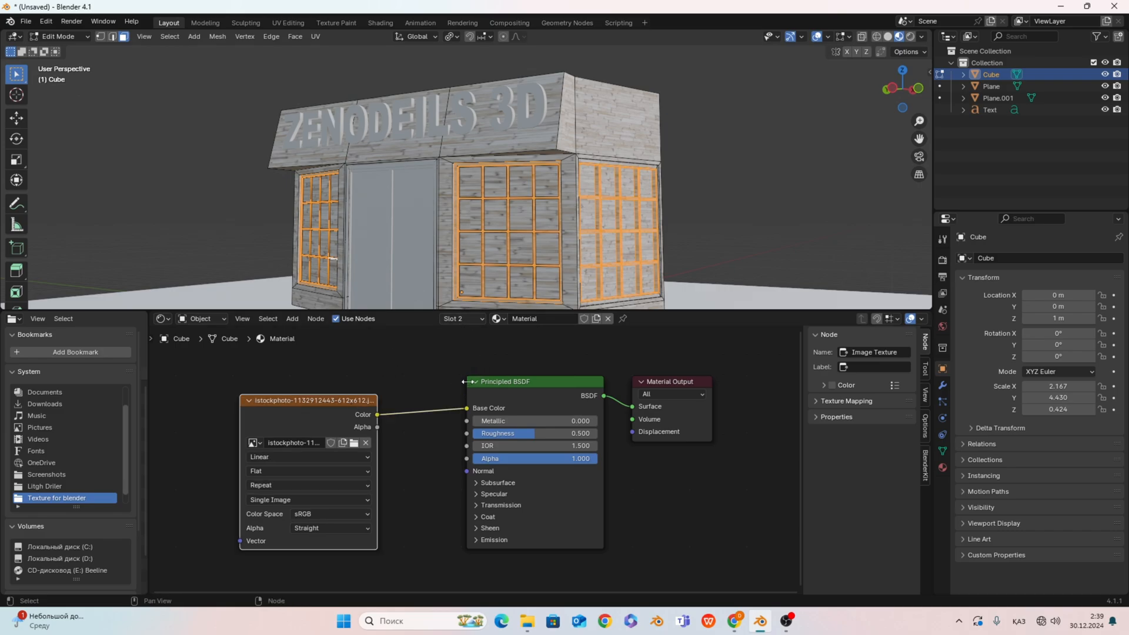
- Assign Material in the second slot to the selected window bars and deselect them to inspect the result
{"action": "left_click", "coordinate": [465, 319]}
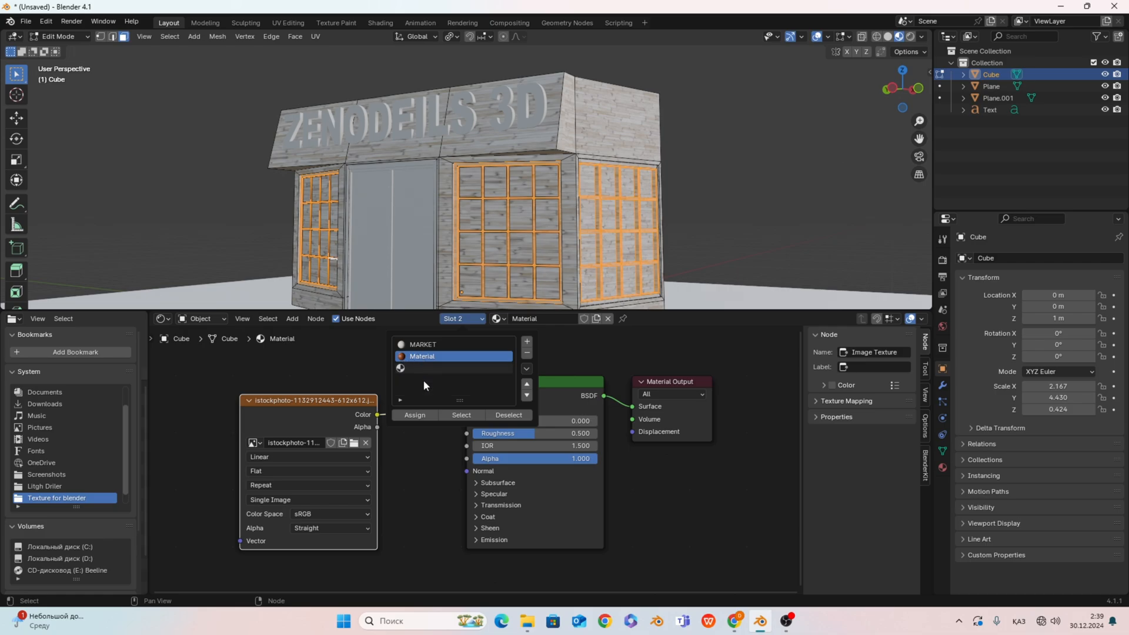
{"action": "left_click", "coordinate": [419, 417]}
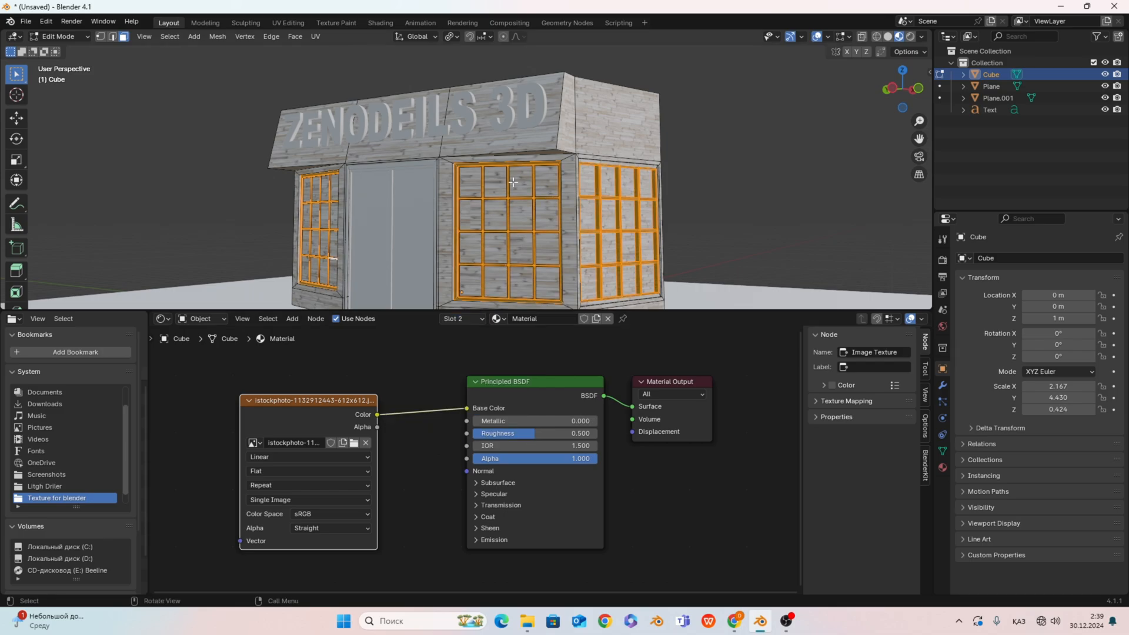
{"action": "left_click", "coordinate": [712, 158]}
{"action": "middle_click_drag", "start_coordinate": [517, 210], "coordinate": [559, 180]}
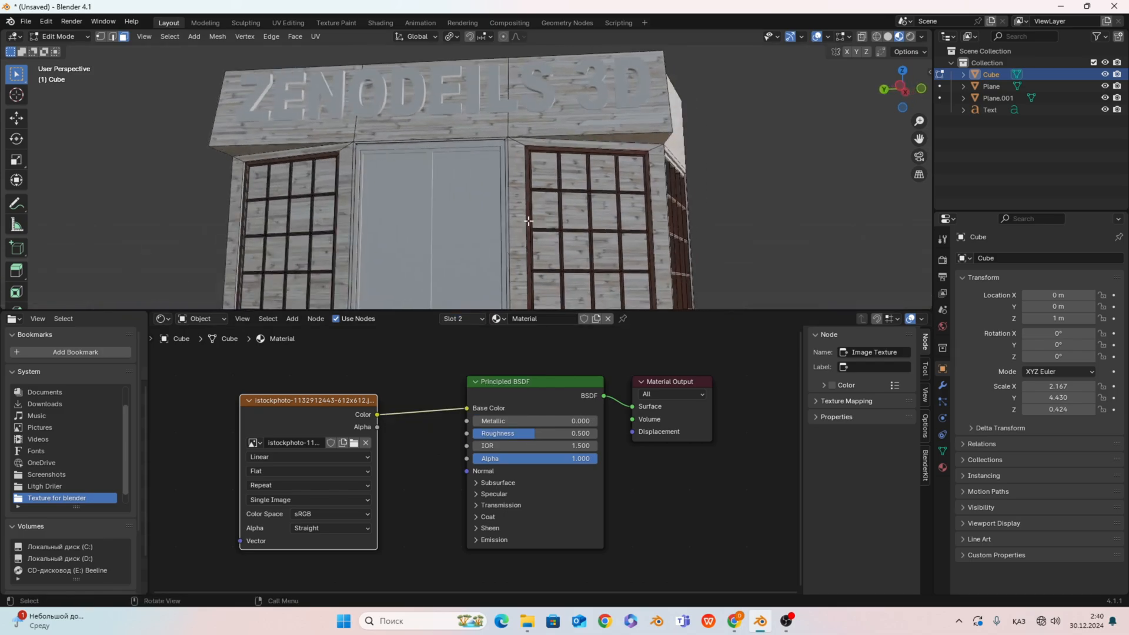
- Restore the window bar selection, unwrap the bars with Smart UV Project, and clear the selection
{"action": "key", "text": "ctrl+z"}
{"action": "right_click", "coordinate": [537, 162]}
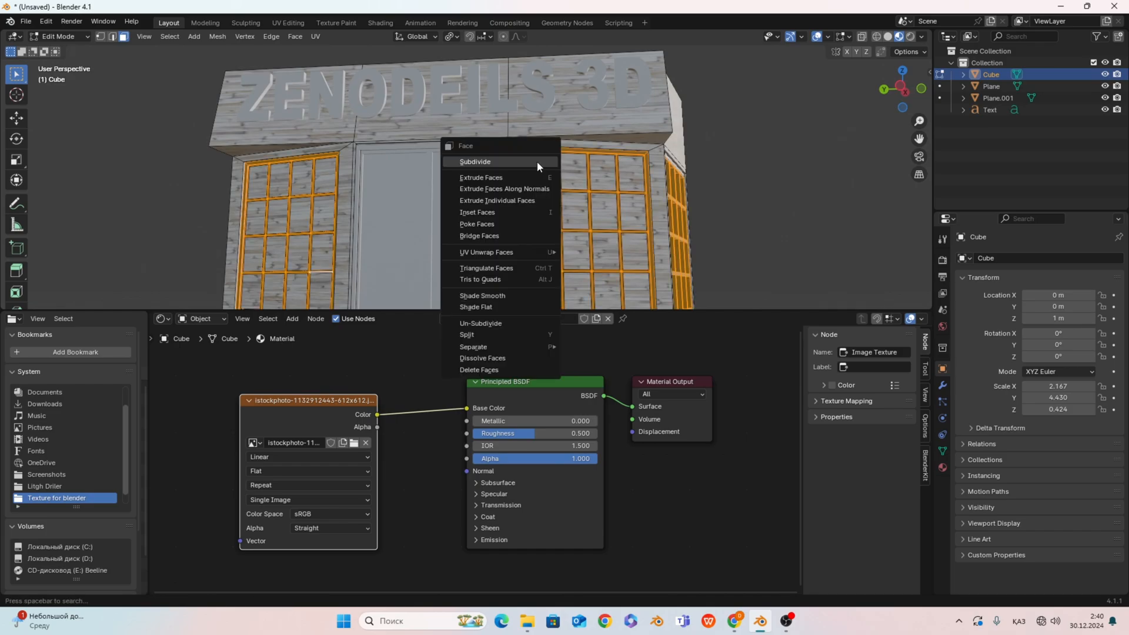
{"action": "scroll", "coordinate": [614, 157], "scroll_direction": "down", "scroll_amount": 1}
{"action": "middle_click_drag", "start_coordinate": [615, 156], "coordinate": [579, 155]}
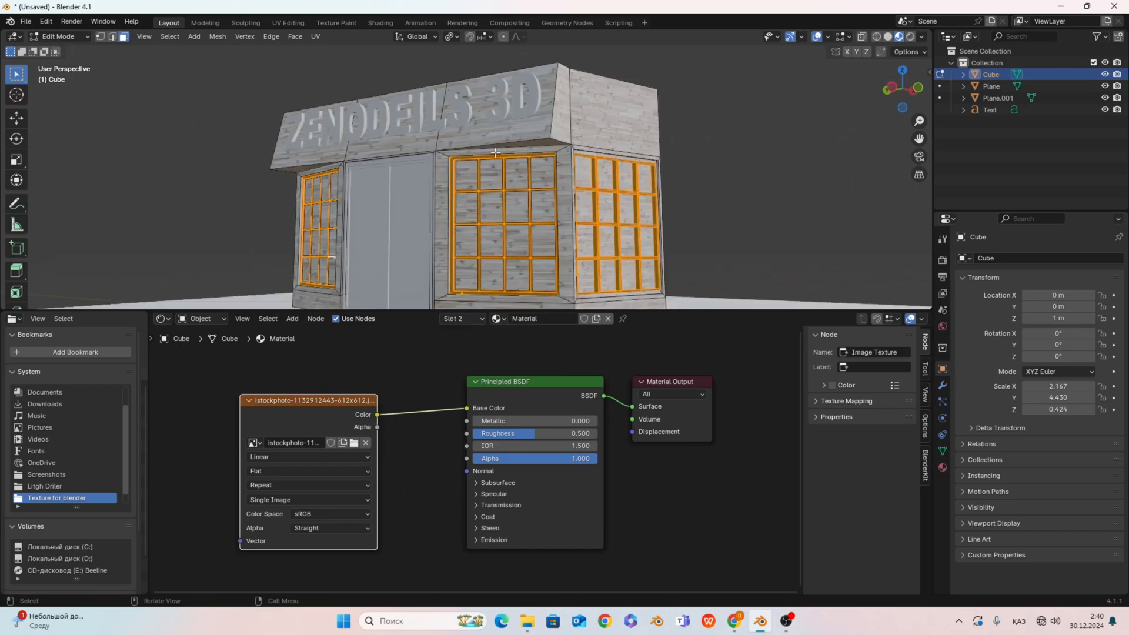
{"action": "right_click", "coordinate": [467, 125]}
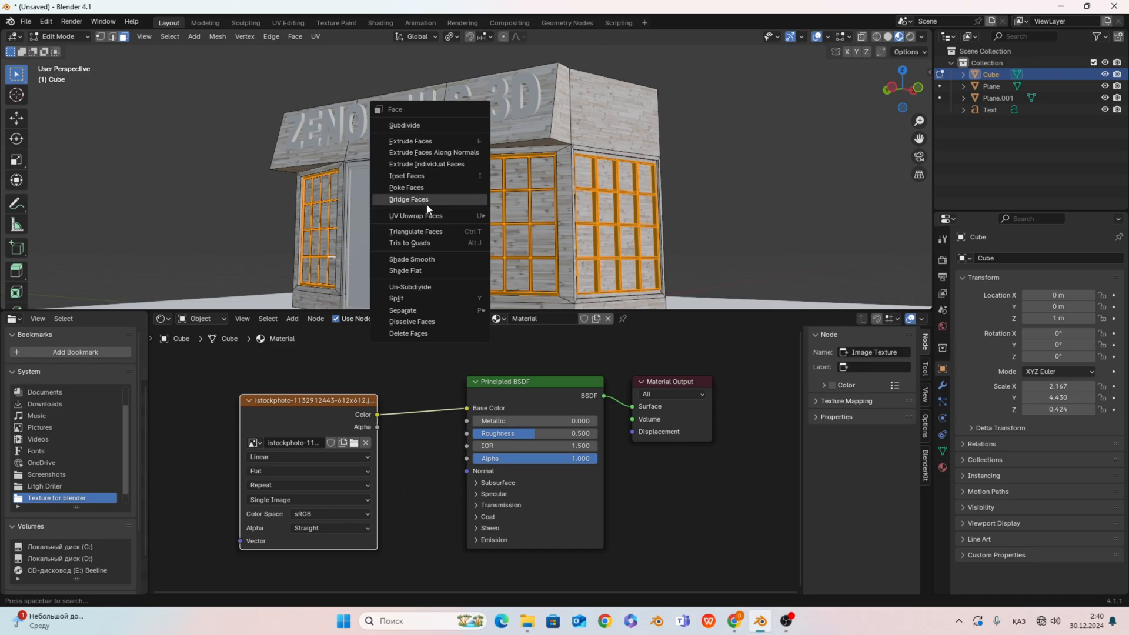
{"action": "mouse_move", "coordinate": [429, 218]}
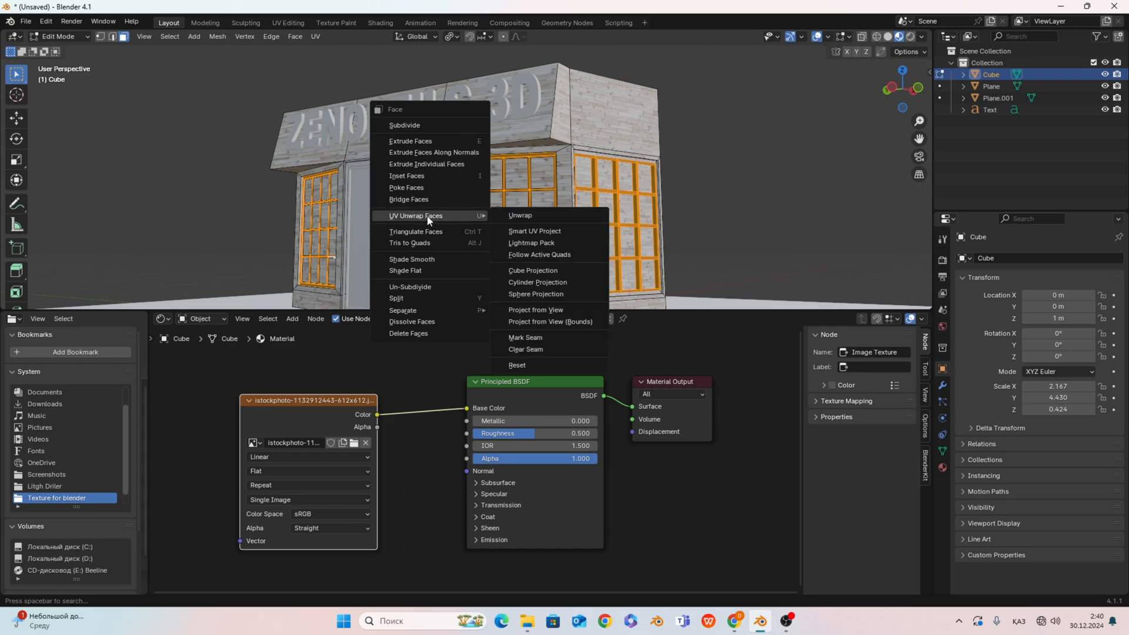
{"action": "left_click", "coordinate": [529, 232]}
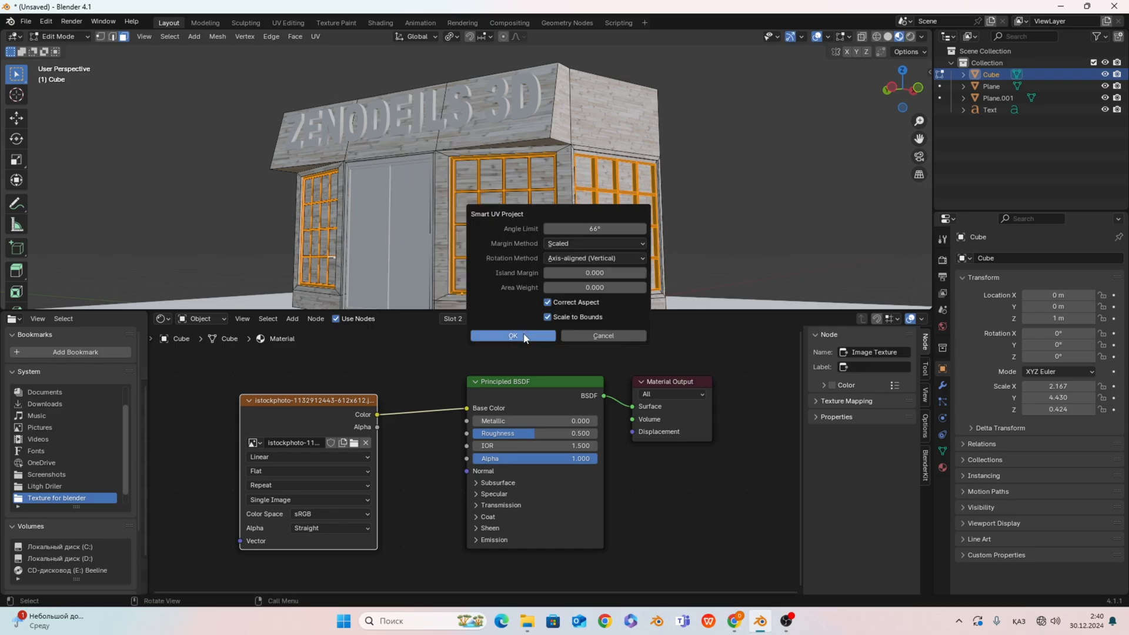
{"action": "left_click", "coordinate": [507, 337]}
{"action": "left_click", "coordinate": [725, 225]}
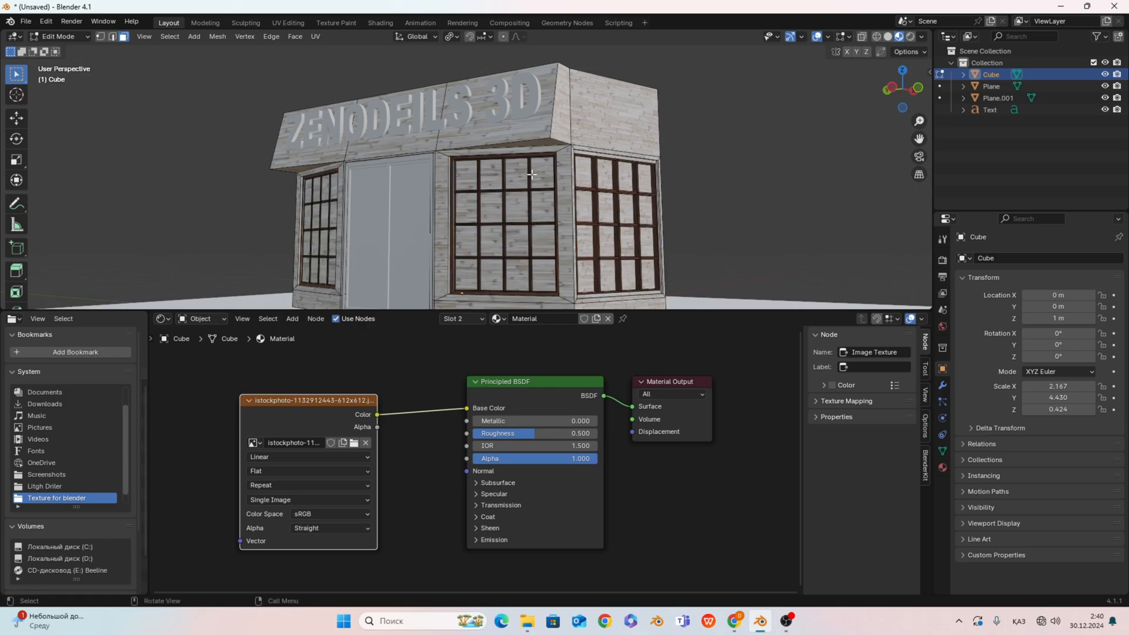
- Select the glass pane faces in the two upper rows of the side window
{"action": "scroll", "coordinate": [532, 174], "scroll_direction": "up", "scroll_amount": 2}
{"action": "scroll", "coordinate": [625, 212], "scroll_direction": "down", "scroll_amount": 4}
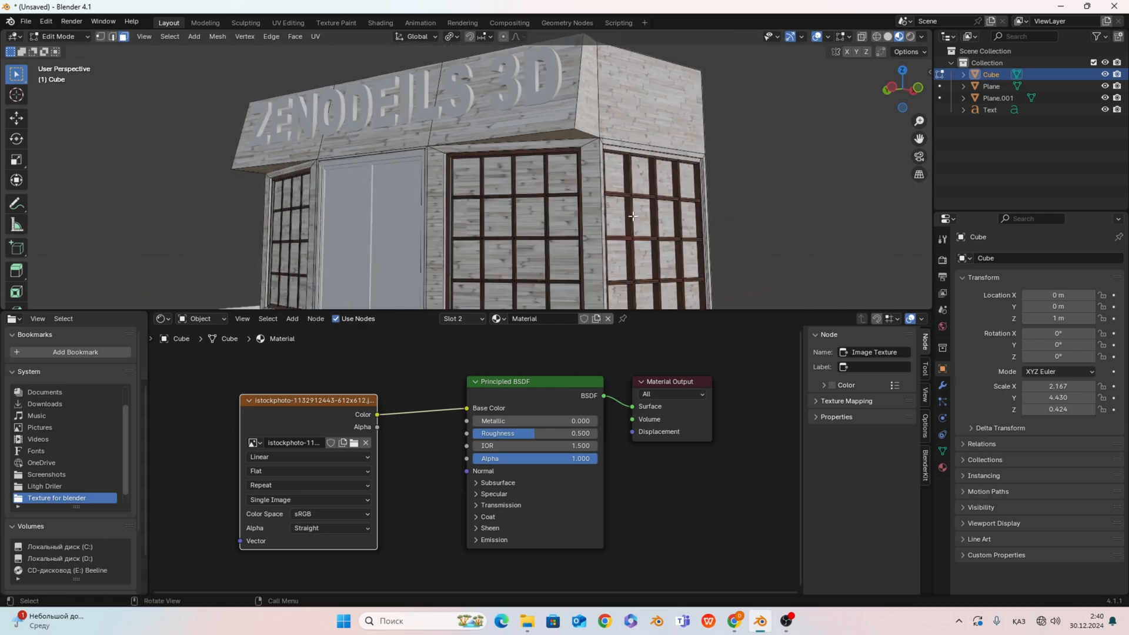
{"action": "left_click", "coordinate": [580, 171], "text": "shift"}
{"action": "left_click", "coordinate": [601, 172], "text": "shift"}
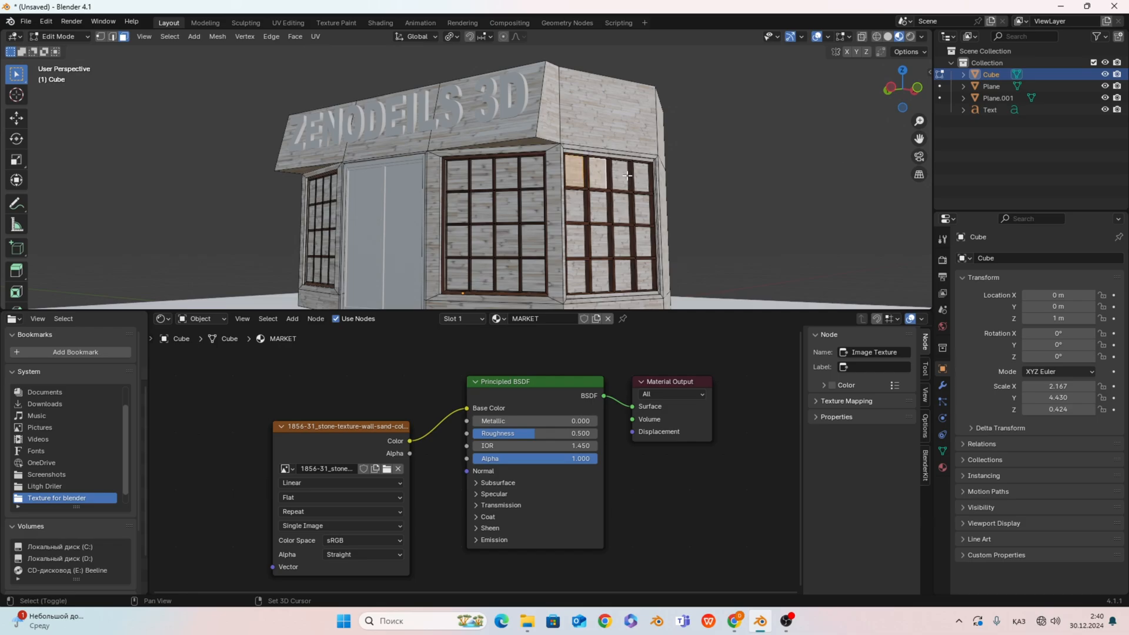
{"action": "left_click", "coordinate": [621, 174], "text": "shift"}
{"action": "left_click", "coordinate": [646, 184], "text": "shift"}
{"action": "left_click", "coordinate": [638, 207], "text": "shift"}
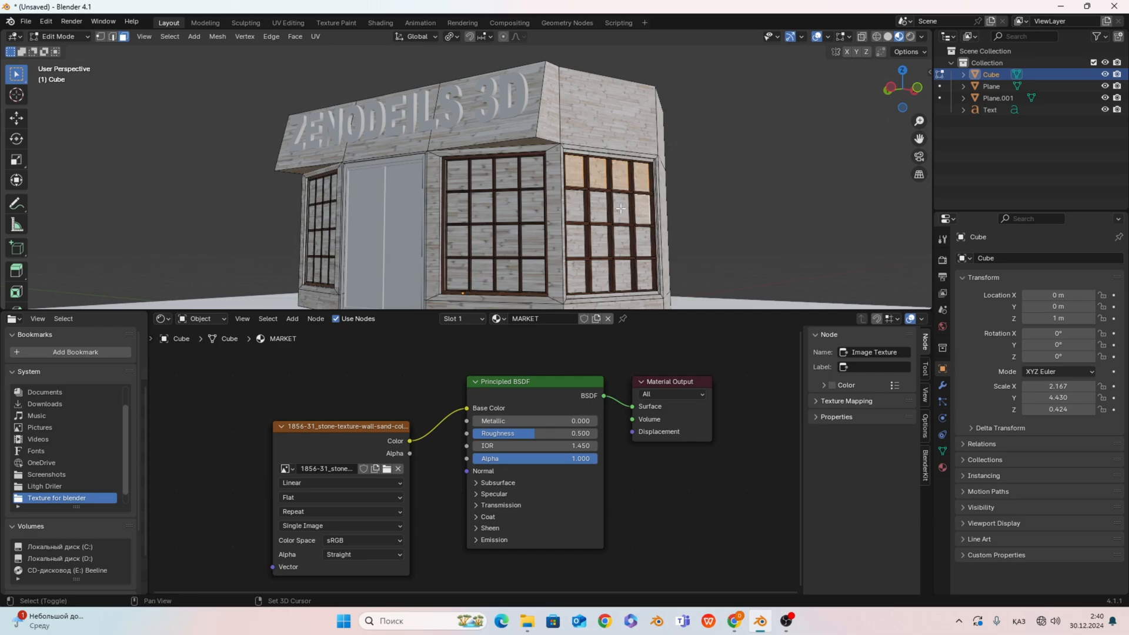
{"action": "left_click", "coordinate": [621, 208], "text": "shift"}
{"action": "left_click", "coordinate": [599, 209], "text": "shift"}
{"action": "left_click", "coordinate": [580, 222], "text": "shift"}
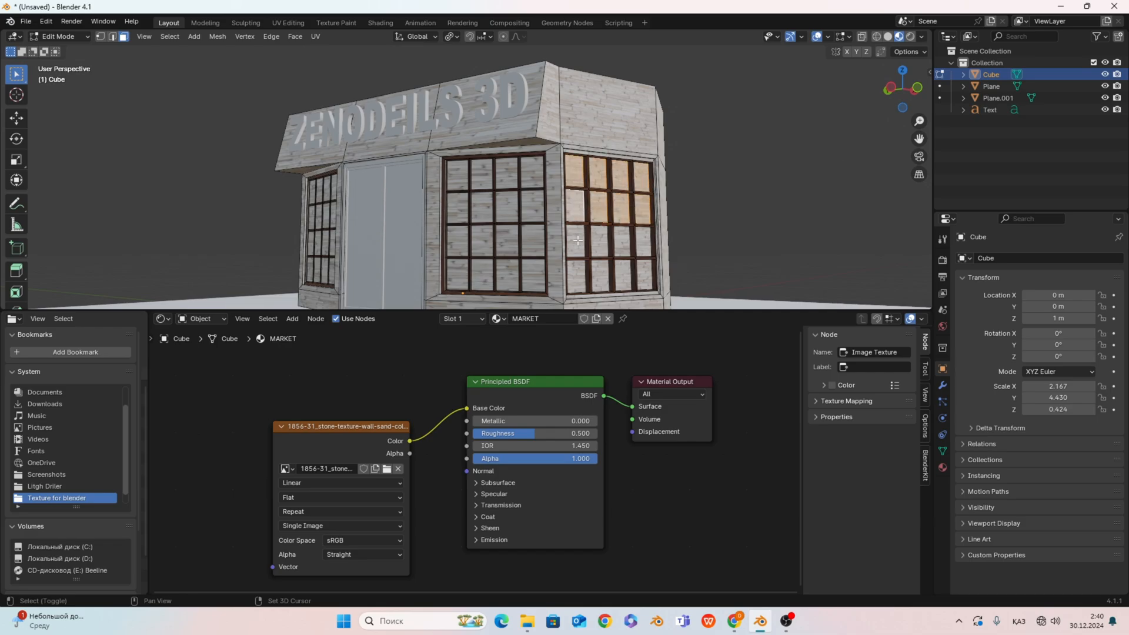
- Add the glass pane faces in the two lower rows of the side window to the selection
{"action": "left_click", "coordinate": [578, 241], "text": "shift"}
{"action": "left_click", "coordinate": [601, 242], "text": "shift"}
{"action": "left_click", "coordinate": [622, 241], "text": "shift"}
{"action": "left_click", "coordinate": [644, 244], "text": "shift"}
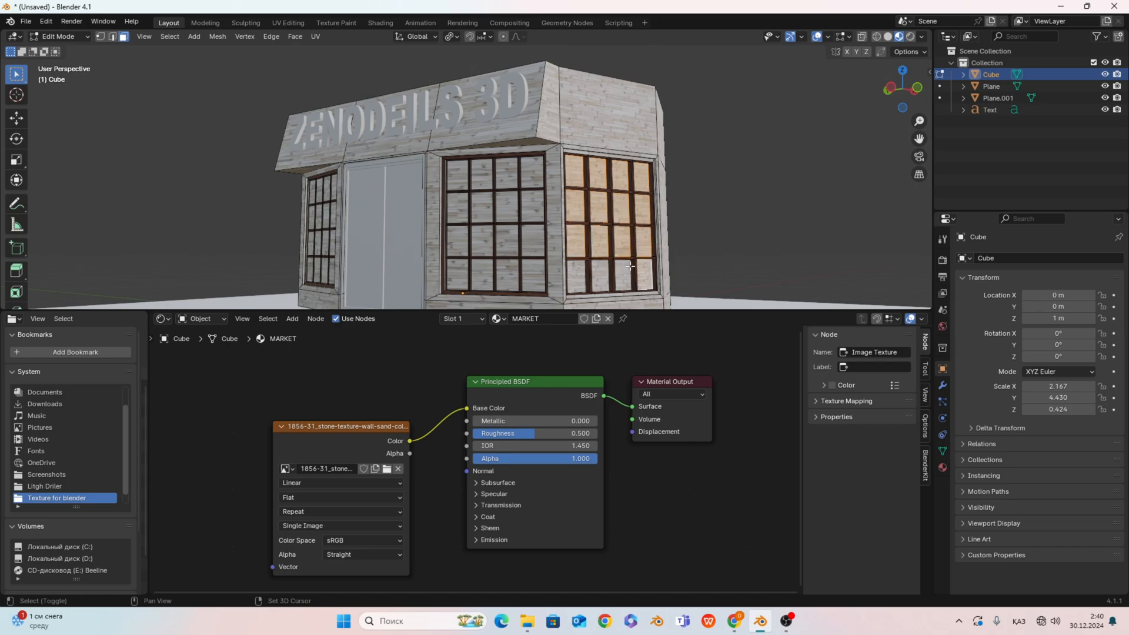
{"action": "left_click", "coordinate": [645, 274], "text": "shift"}
{"action": "left_click", "coordinate": [625, 274], "text": "shift"}
{"action": "left_click", "coordinate": [601, 275], "text": "shift"}
{"action": "left_click", "coordinate": [578, 277], "text": "shift"}
- Add all the glass pane faces of the front window between the door and the side window to the selection
{"action": "middle_click_drag", "start_coordinate": [521, 244], "coordinate": [493, 189]}
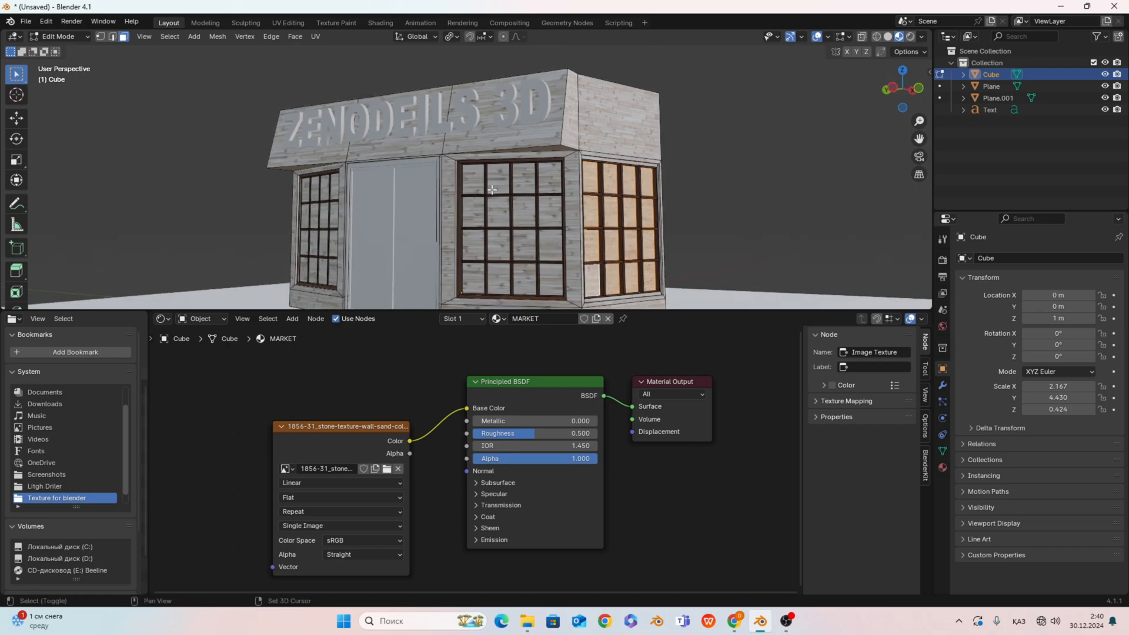
{"action": "left_click", "coordinate": [474, 181], "text": "shift"}
{"action": "left_click", "coordinate": [497, 181], "text": "shift"}
{"action": "left_click", "coordinate": [474, 213], "text": "shift"}
{"action": "left_click", "coordinate": [498, 213], "text": "shift"}
{"action": "left_click", "coordinate": [472, 247], "text": "shift"}
{"action": "left_click", "coordinate": [498, 246], "text": "shift"}
{"action": "left_click", "coordinate": [470, 276], "text": "shift"}
{"action": "left_click", "coordinate": [497, 276], "text": "shift"}
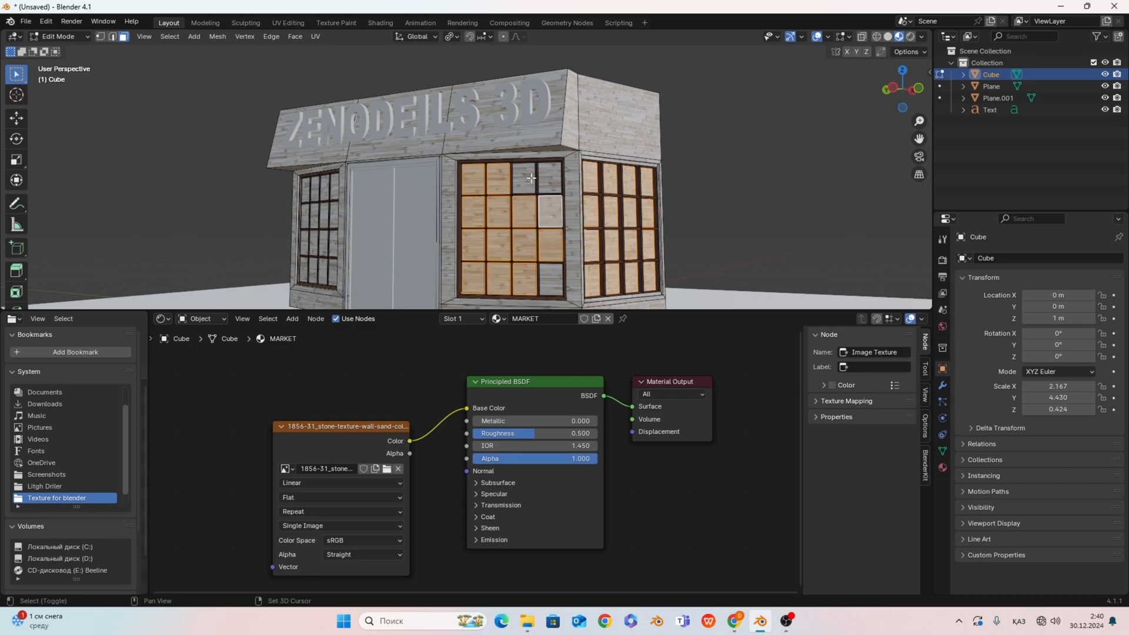
{"action": "left_click", "coordinate": [528, 178], "text": "shift"}
{"action": "left_click", "coordinate": [550, 179], "text": "shift"}
{"action": "left_click", "coordinate": [550, 277], "text": "shift"}
- Add all the glass pane faces of the window on the door's other side to the selection
{"action": "middle_click_drag", "start_coordinate": [483, 243], "coordinate": [555, 234]}
{"action": "left_click", "coordinate": [343, 176], "text": "shift"}
{"action": "left_click", "coordinate": [320, 176], "text": "shift"}
{"action": "left_click", "coordinate": [320, 207], "text": "shift"}
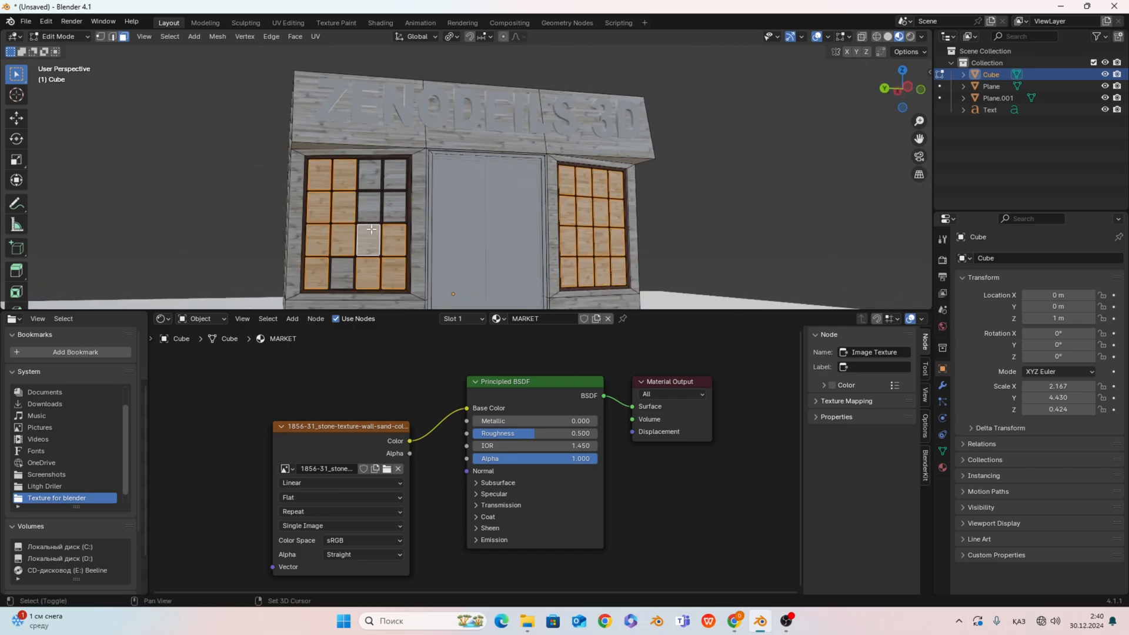
{"action": "left_click", "coordinate": [394, 208], "text": "shift"}
{"action": "left_click", "coordinate": [394, 178], "text": "shift"}
{"action": "left_click", "coordinate": [371, 177], "text": "shift"}
{"action": "left_click", "coordinate": [370, 208], "text": "shift"}
{"action": "left_click", "coordinate": [344, 272], "text": "shift"}
- Assign the empty third material slot to the selected window panes and create a new material in it
{"action": "middle_click_drag", "start_coordinate": [473, 236], "coordinate": [404, 229]}
{"action": "middle_click_drag", "start_coordinate": [485, 211], "coordinate": [514, 235]}
{"action": "scroll", "coordinate": [431, 201], "scroll_direction": "down", "scroll_amount": 4}
{"action": "scroll", "coordinate": [530, 218], "scroll_direction": "down", "scroll_amount": 1}
{"action": "scroll", "coordinate": [454, 189], "scroll_direction": "up", "scroll_amount": 2}
{"action": "scroll", "coordinate": [522, 194], "scroll_direction": "down", "scroll_amount": 3}
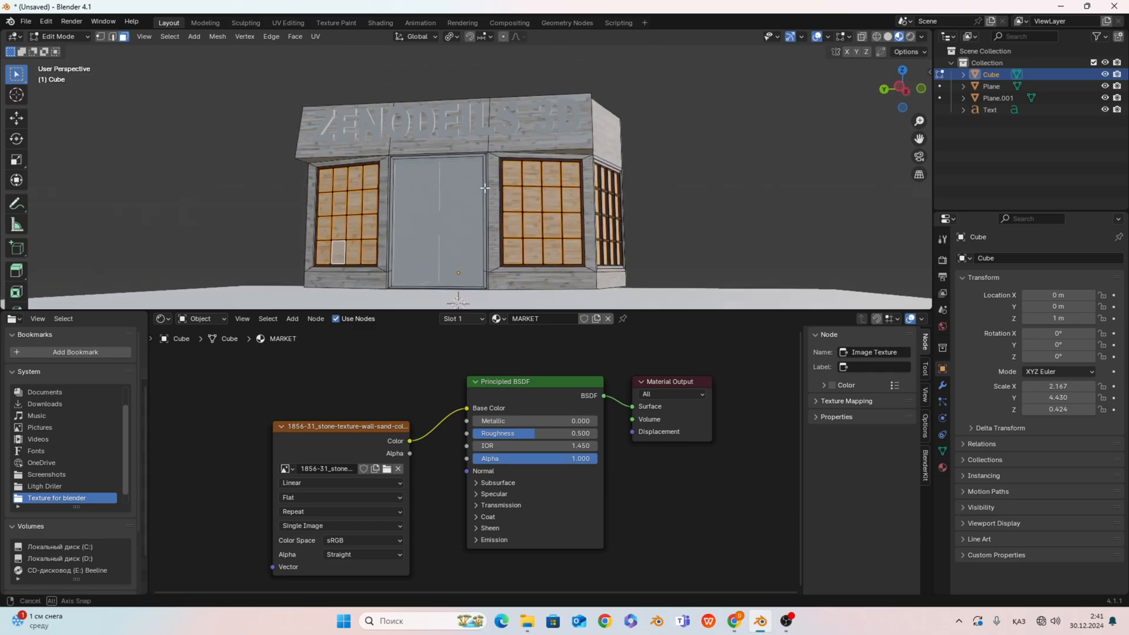
{"action": "left_click", "coordinate": [464, 319]}
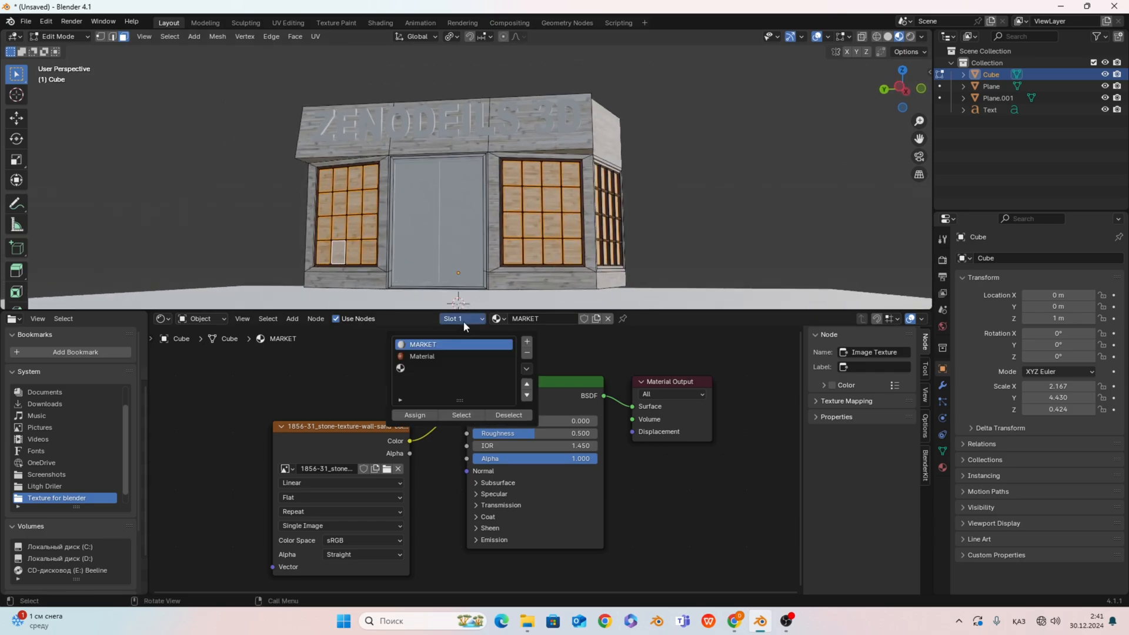
{"action": "left_click", "coordinate": [419, 368]}
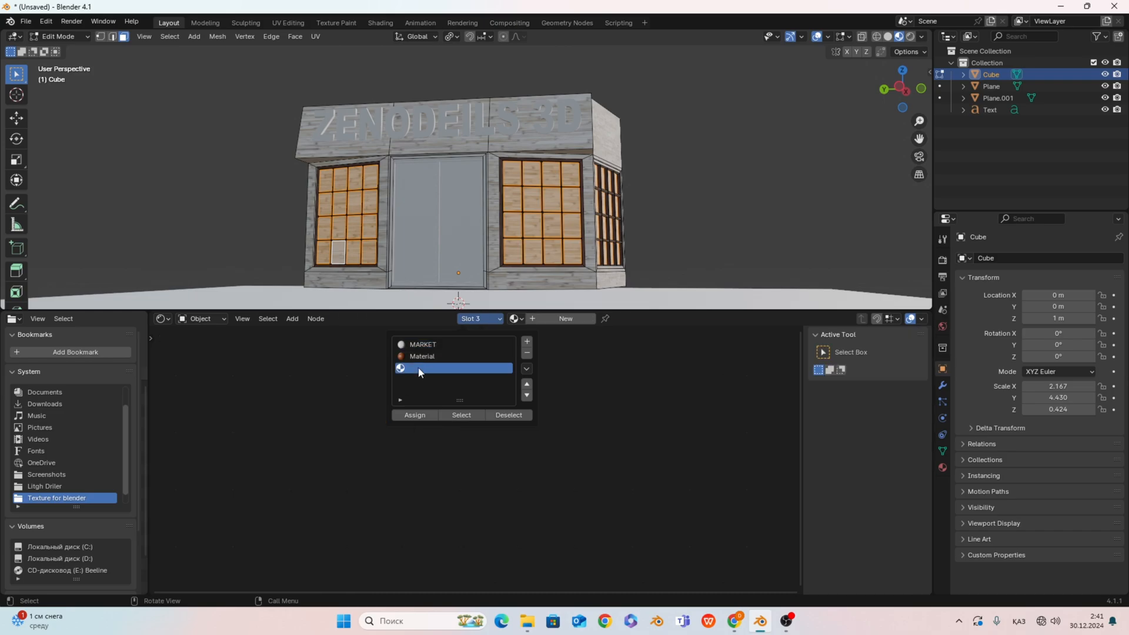
{"action": "left_click", "coordinate": [421, 418]}
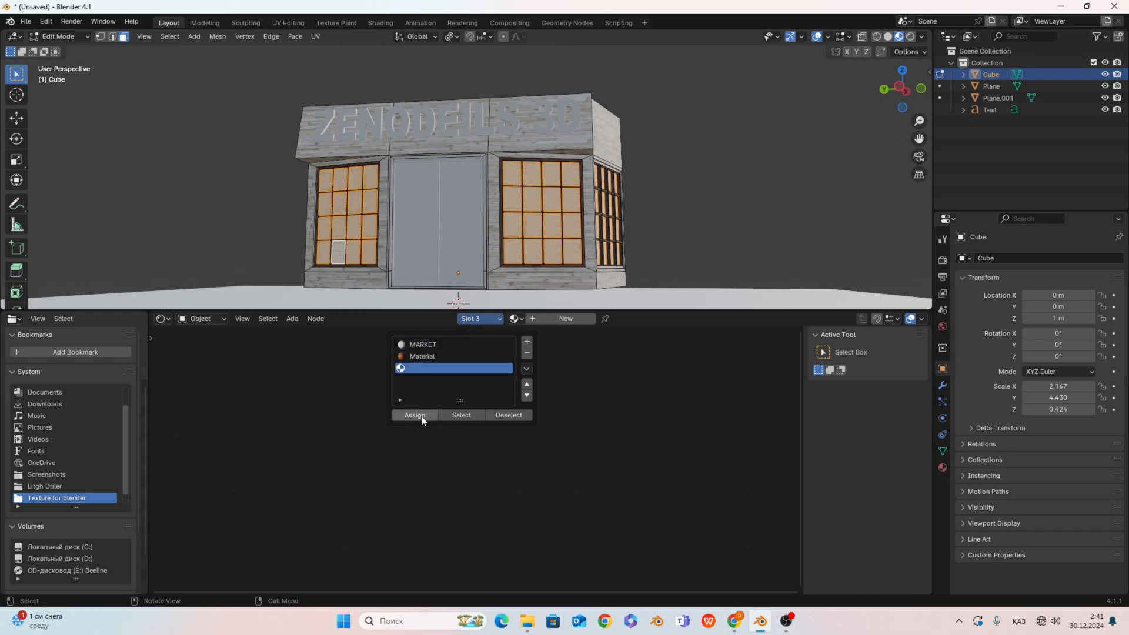
{"action": "left_click", "coordinate": [559, 318]}
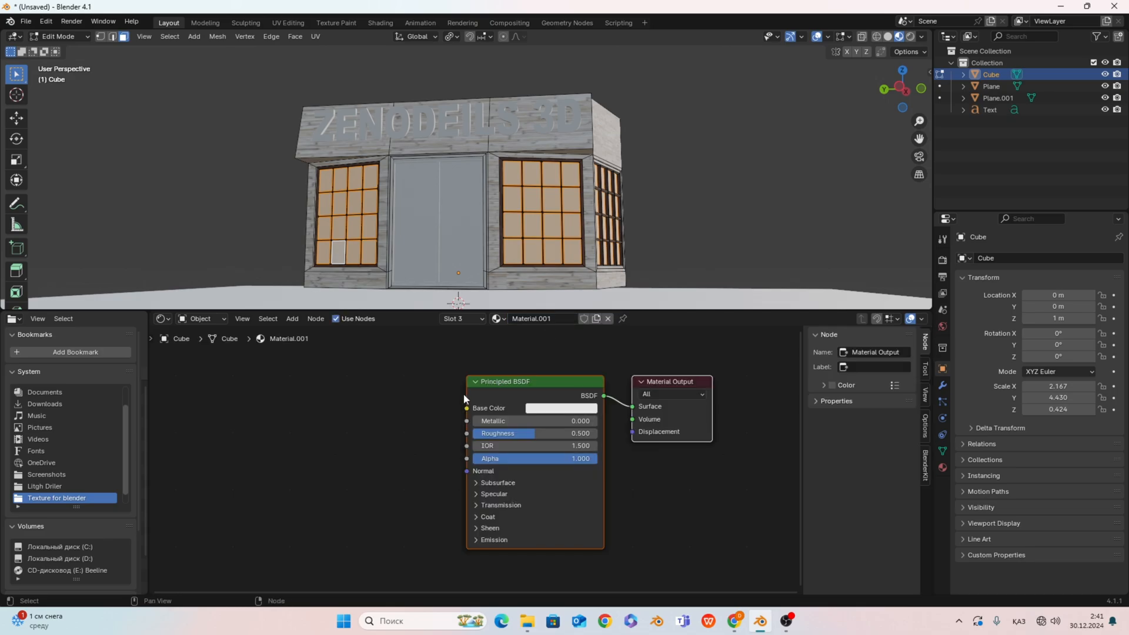
- Add the window-glass image from the Texture for blender folder to the new material and connect its colour to the Base Color
{"action": "scroll", "coordinate": [464, 398], "scroll_direction": "down", "scroll_amount": 1}
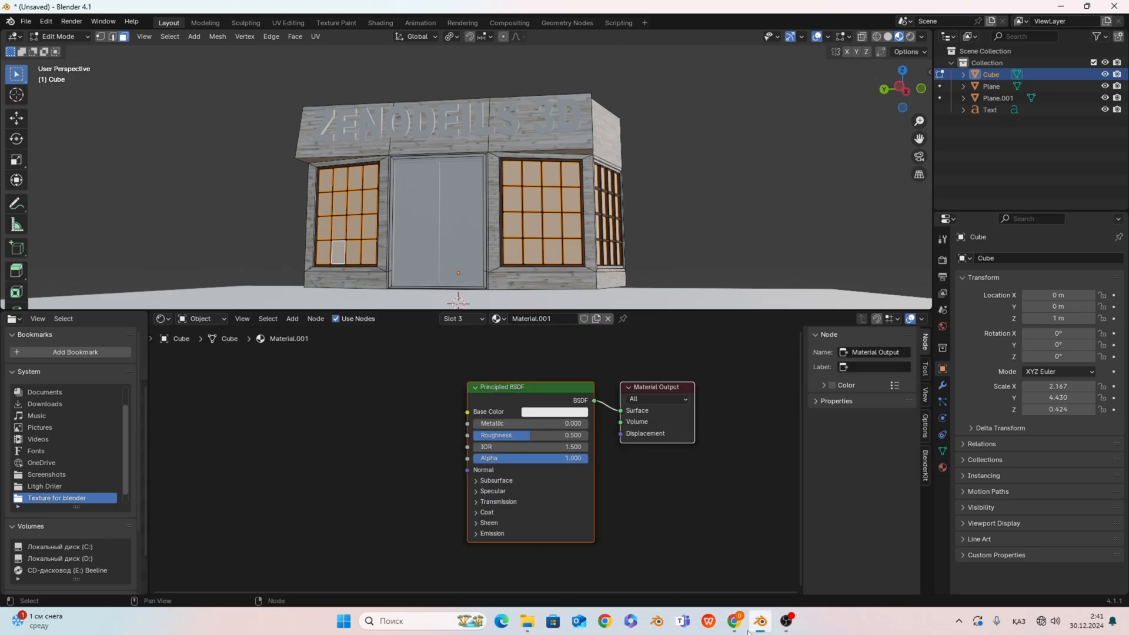
{"action": "left_click", "coordinate": [533, 625]}
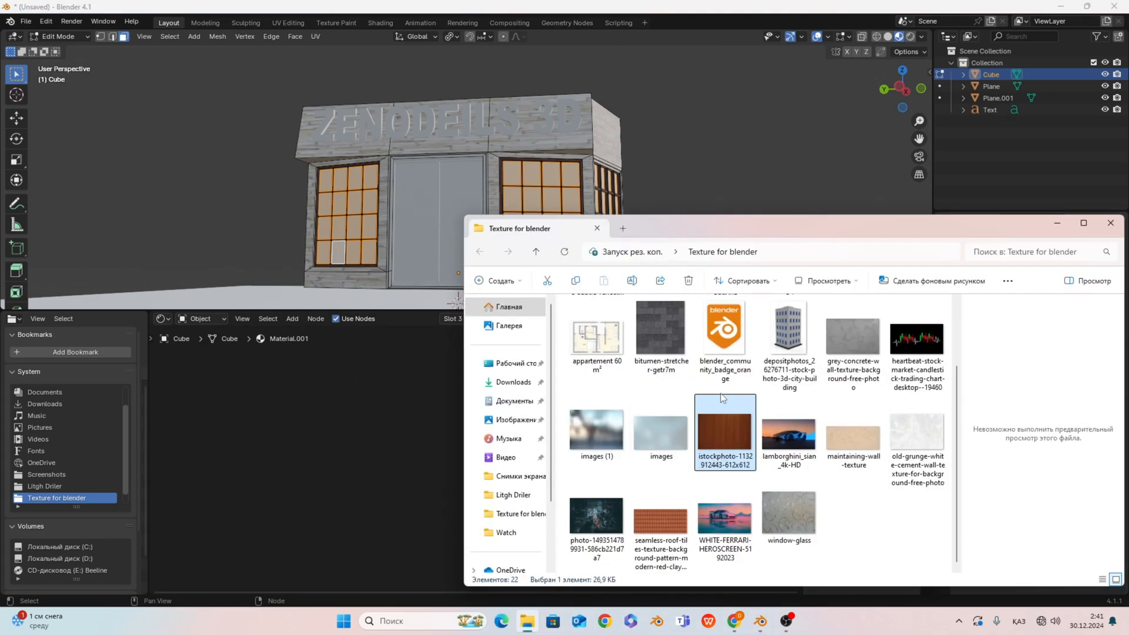
{"action": "scroll", "coordinate": [670, 383], "scroll_direction": "up", "scroll_amount": 2}
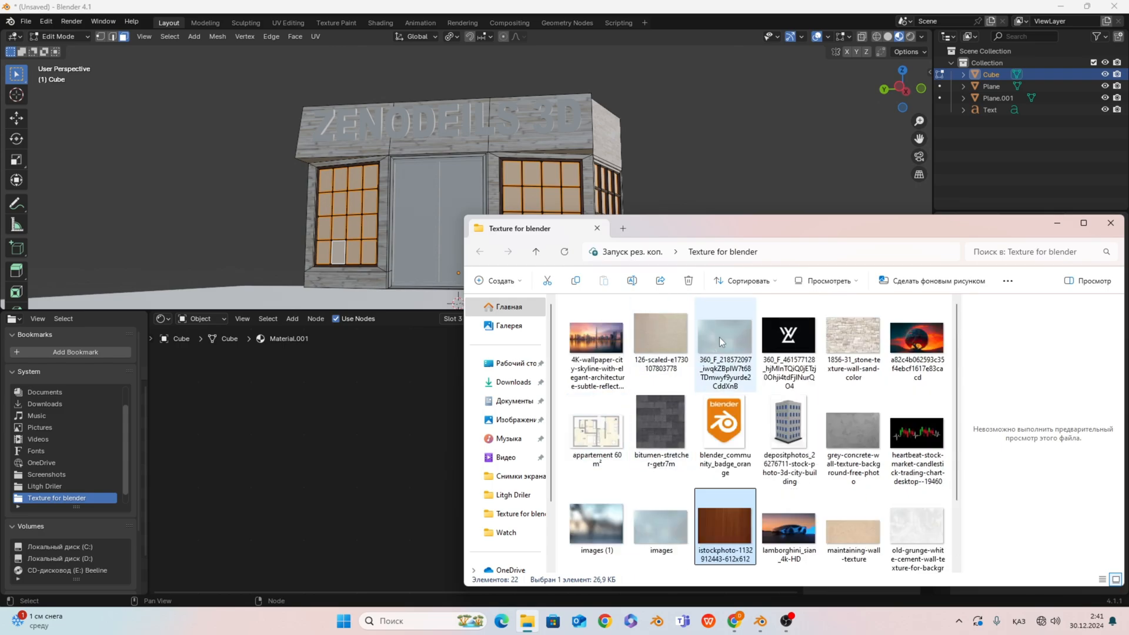
{"action": "scroll", "coordinate": [729, 337], "scroll_direction": "down", "scroll_amount": 2}
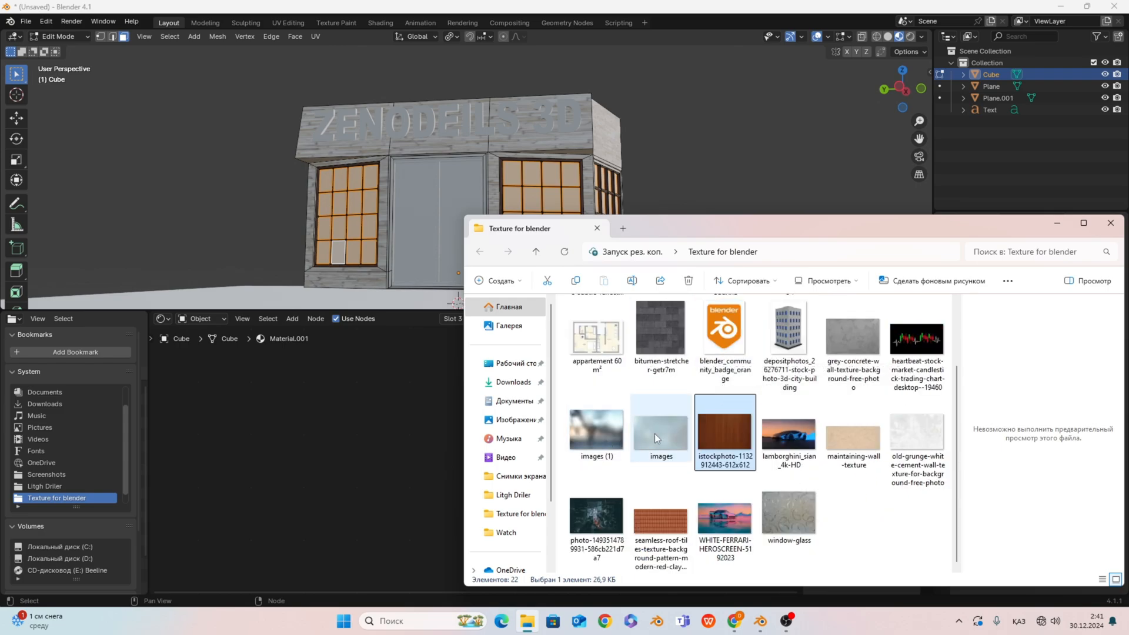
{"action": "left_click_drag", "start_coordinate": [787, 515], "coordinate": [396, 460]}
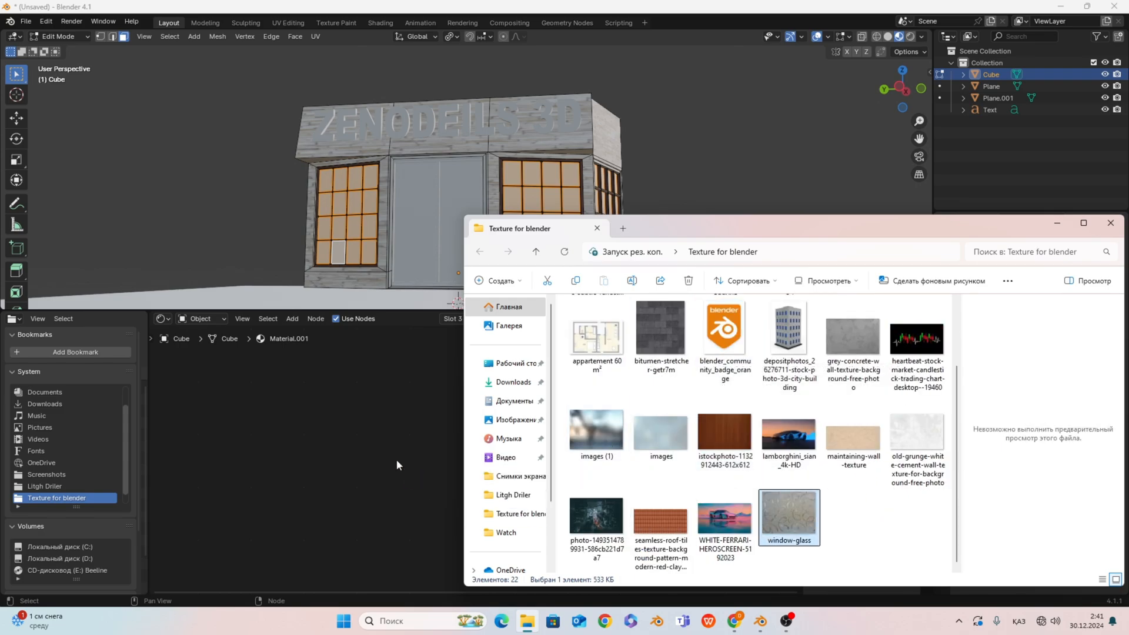
{"action": "left_click", "coordinate": [1111, 223]}
{"action": "left_click_drag", "start_coordinate": [514, 484], "coordinate": [471, 412]}
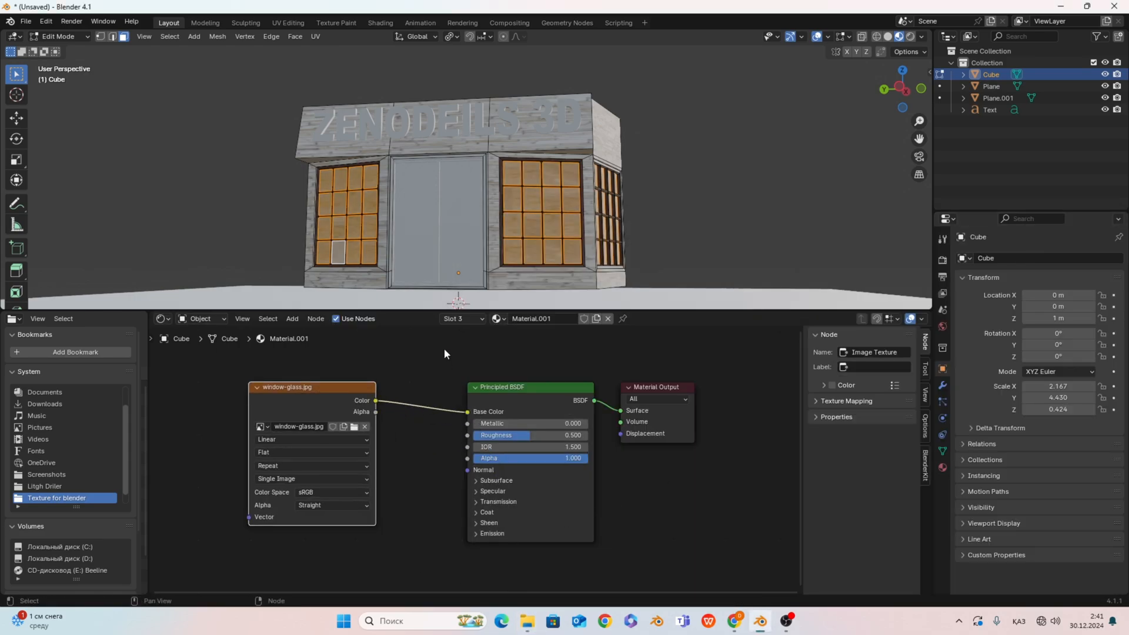
- Unwrap the selected window panes with Smart UV Project, keeping the panes selected
{"action": "right_click", "coordinate": [591, 153]}
{"action": "mouse_move", "coordinate": [605, 146]}
{"action": "left_click", "coordinate": [676, 164]}
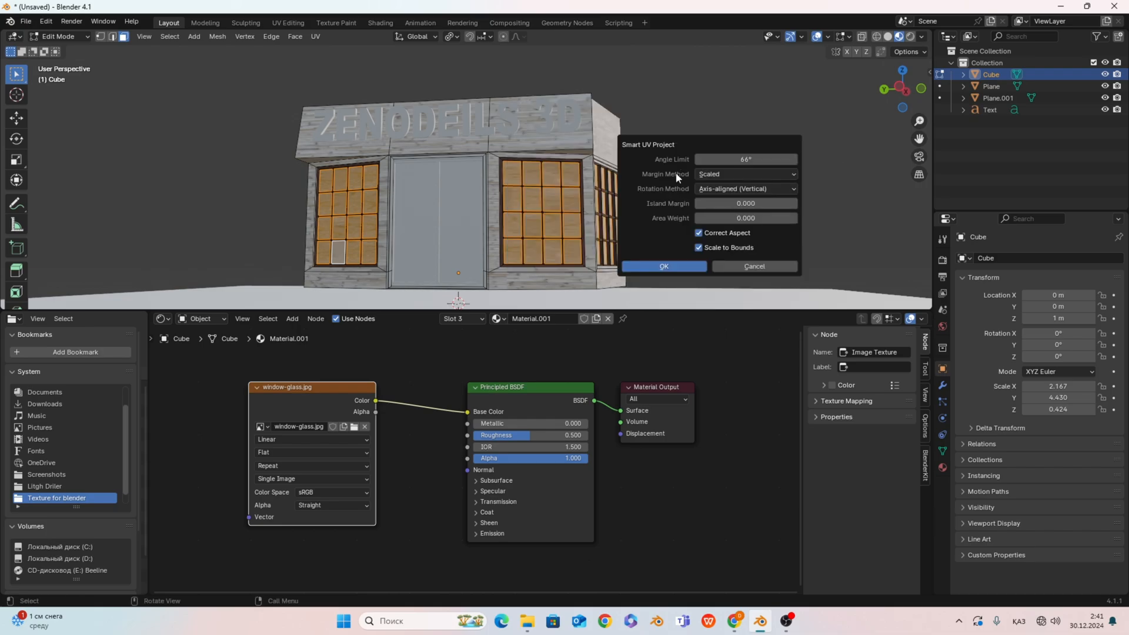
{"action": "left_click", "coordinate": [658, 267]}
{"action": "middle_click_drag", "start_coordinate": [531, 216], "coordinate": [462, 232]}
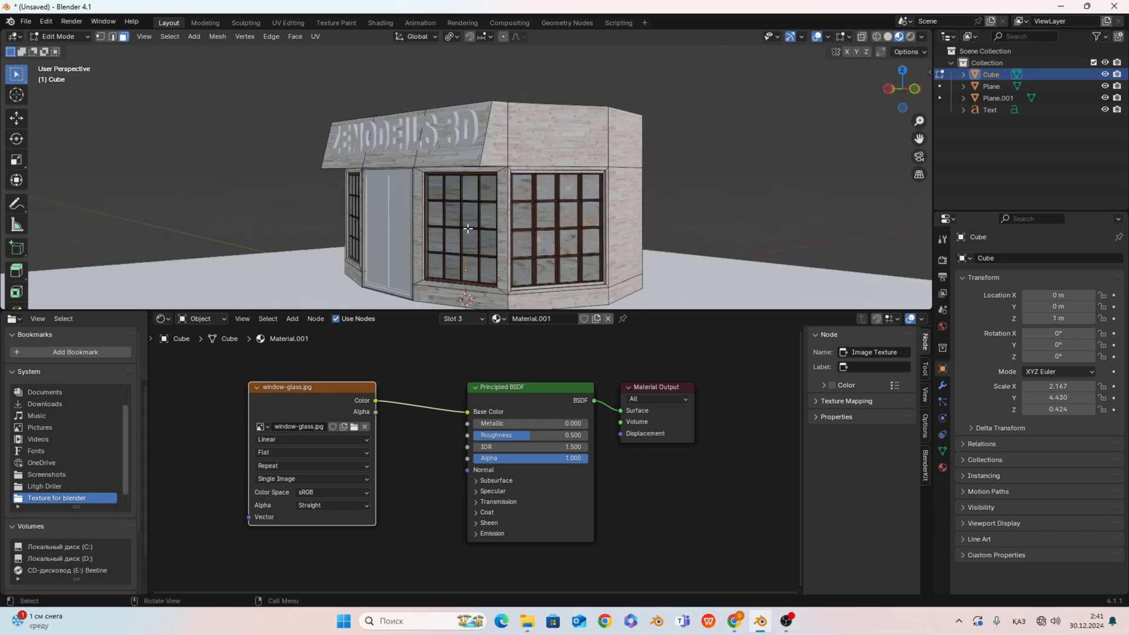
{"action": "key", "text": "ctrl+z"}
- Widen the file browser area and switch it to the UV Editor
{"action": "left_click_drag", "start_coordinate": [149, 321], "coordinate": [301, 322]}
{"action": "scroll", "coordinate": [470, 229], "scroll_direction": "up", "scroll_amount": 2}
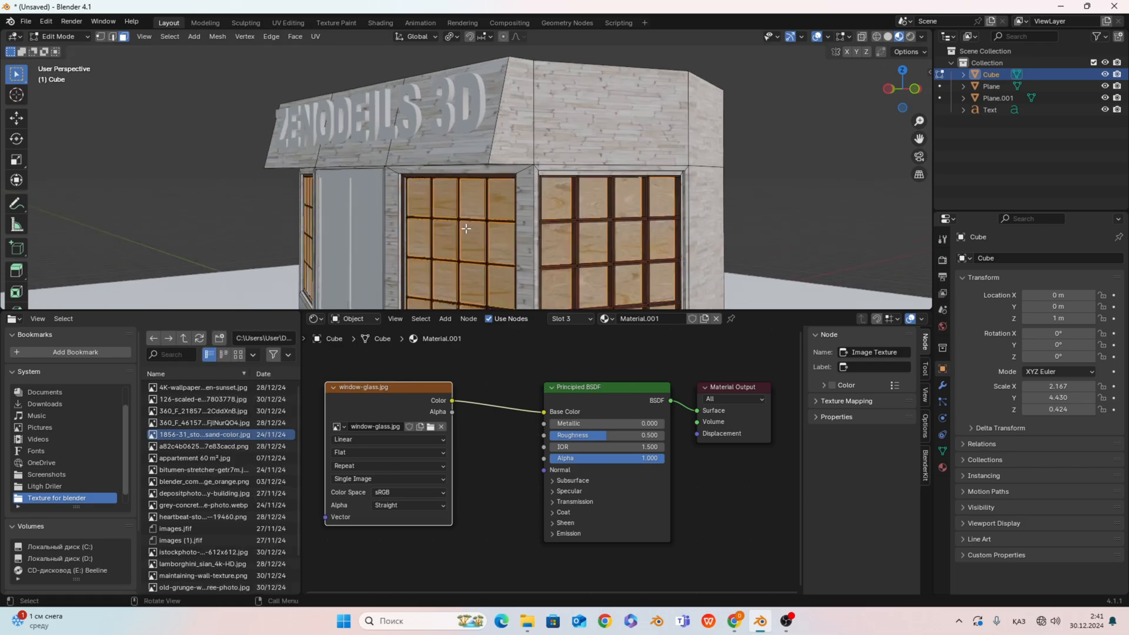
{"action": "middle_click_drag", "start_coordinate": [488, 230], "coordinate": [530, 198]}
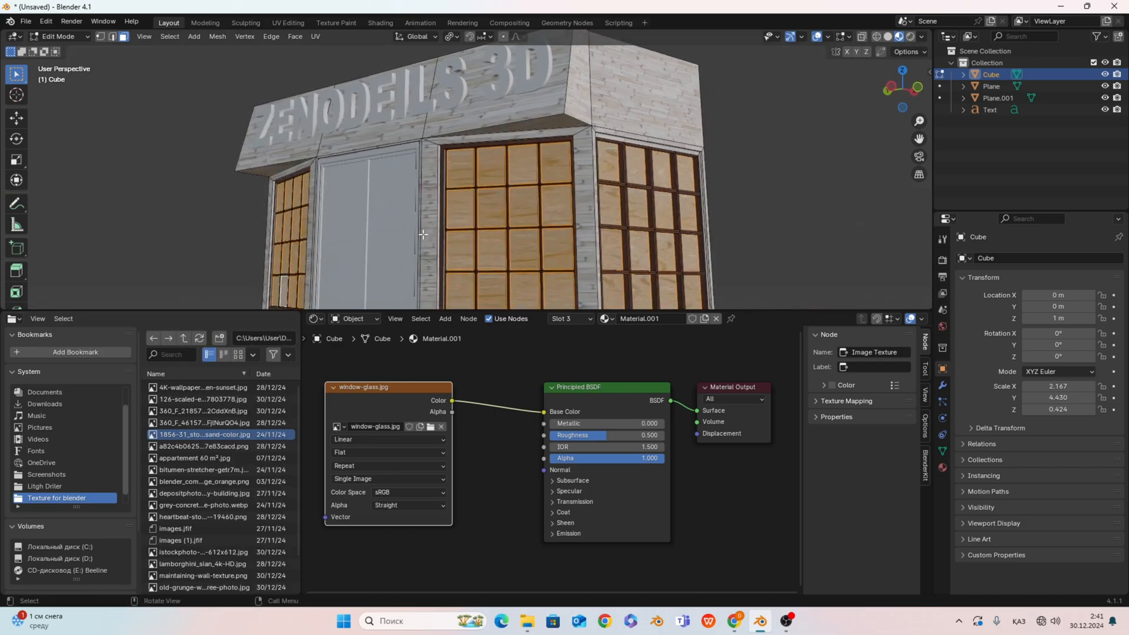
{"action": "middle_click_drag", "start_coordinate": [501, 199], "coordinate": [566, 233]}
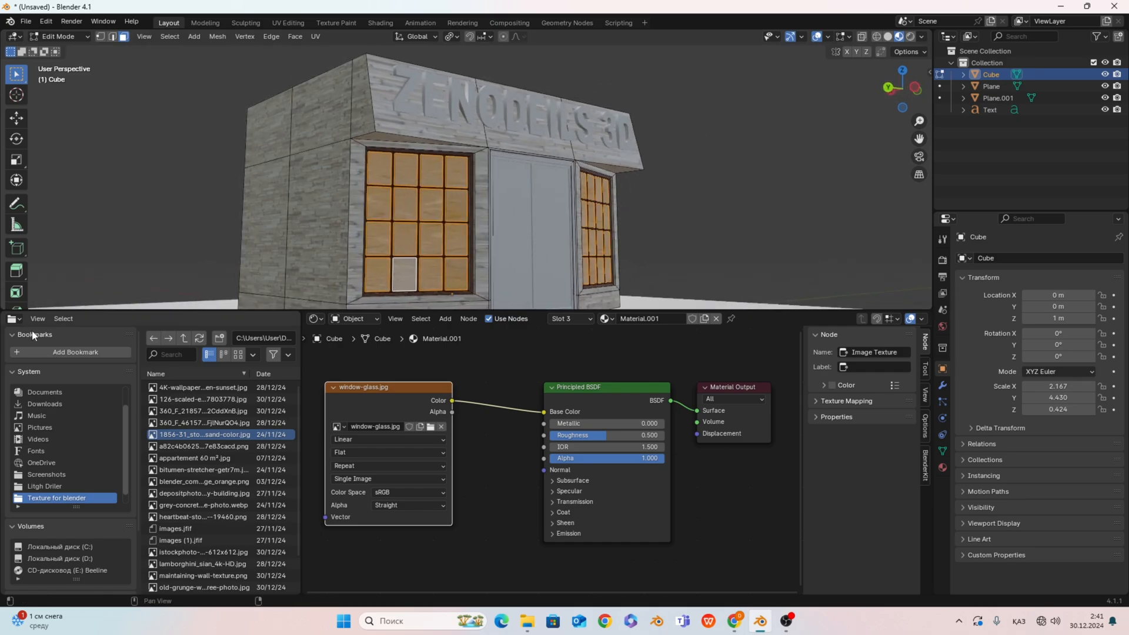
{"action": "left_click", "coordinate": [14, 318]}
{"action": "left_click", "coordinate": [38, 365]}
{"action": "scroll", "coordinate": [100, 400], "scroll_direction": "down", "scroll_amount": 2}
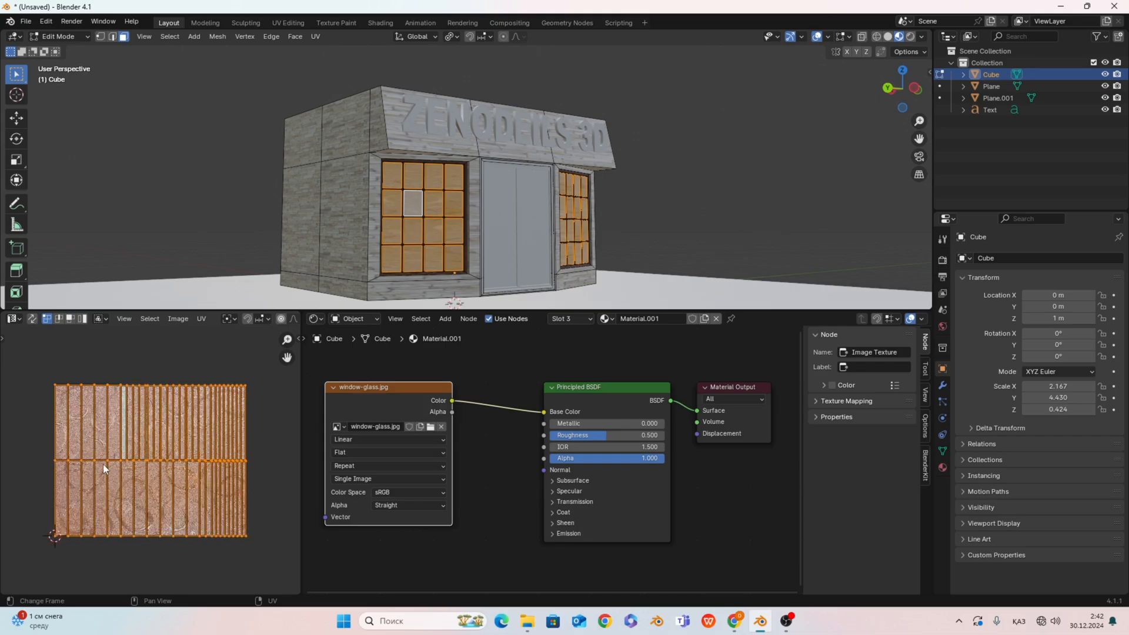
- Run Smart UV Project again on the selected window panes with the default settings
{"action": "key", "text": "ctrl+f"}
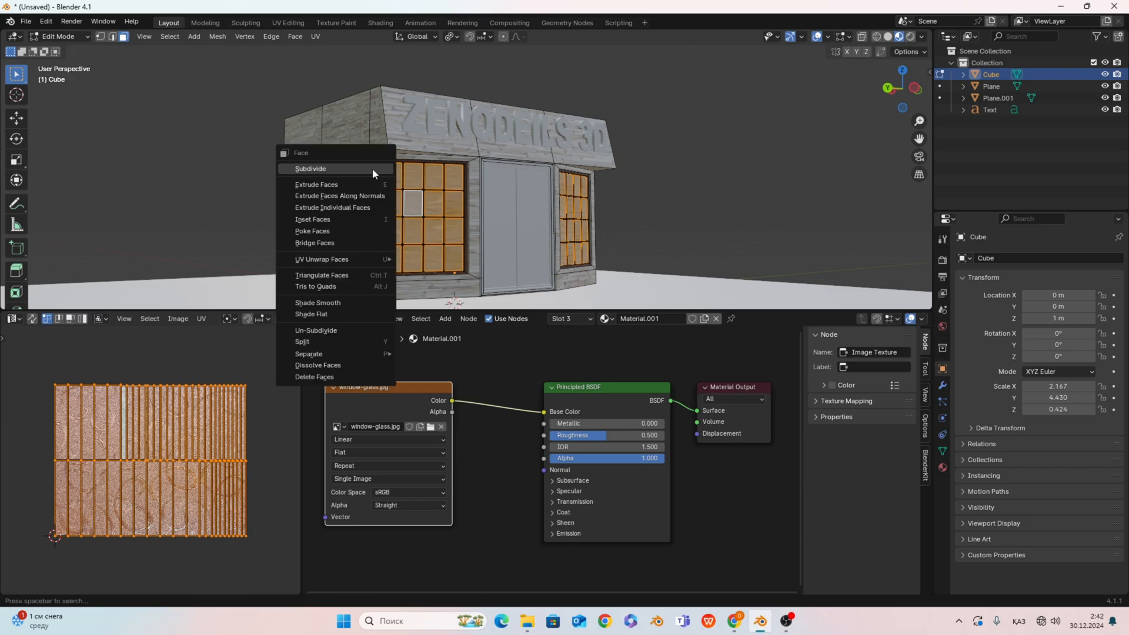
{"action": "mouse_move", "coordinate": [349, 259]}
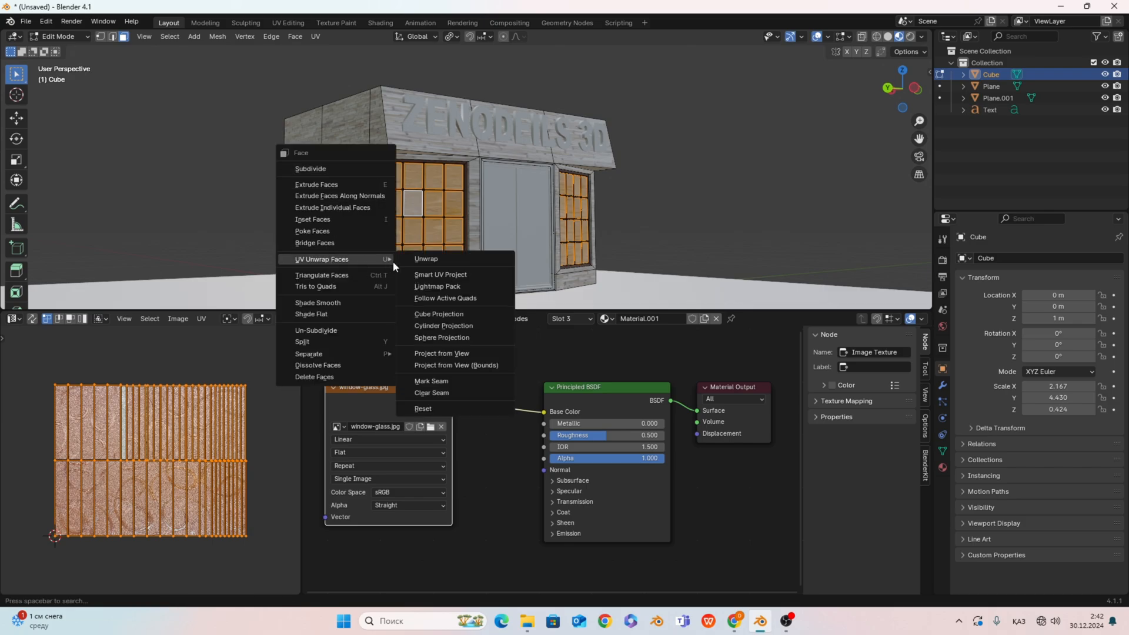
{"action": "left_click", "coordinate": [438, 275]}
{"action": "key", "text": "Return"}
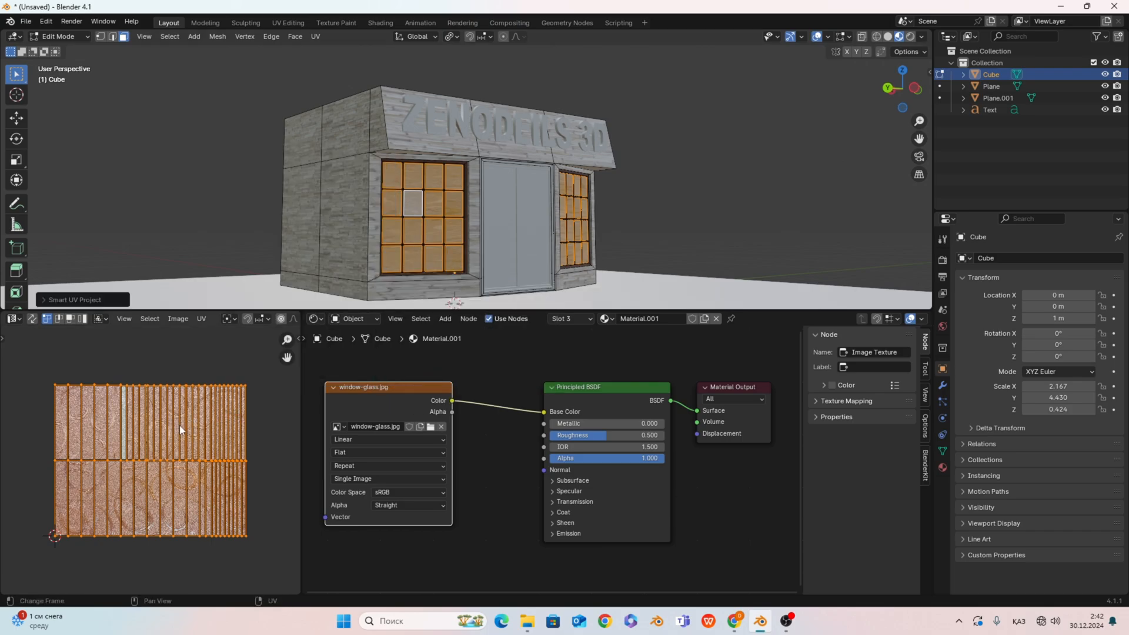
- Scale up the window panes' UVs by about 4.85 and leave Edit Mode
{"action": "scroll", "coordinate": [180, 430], "scroll_direction": "down", "scroll_amount": 2}
{"action": "key", "text": "s"}
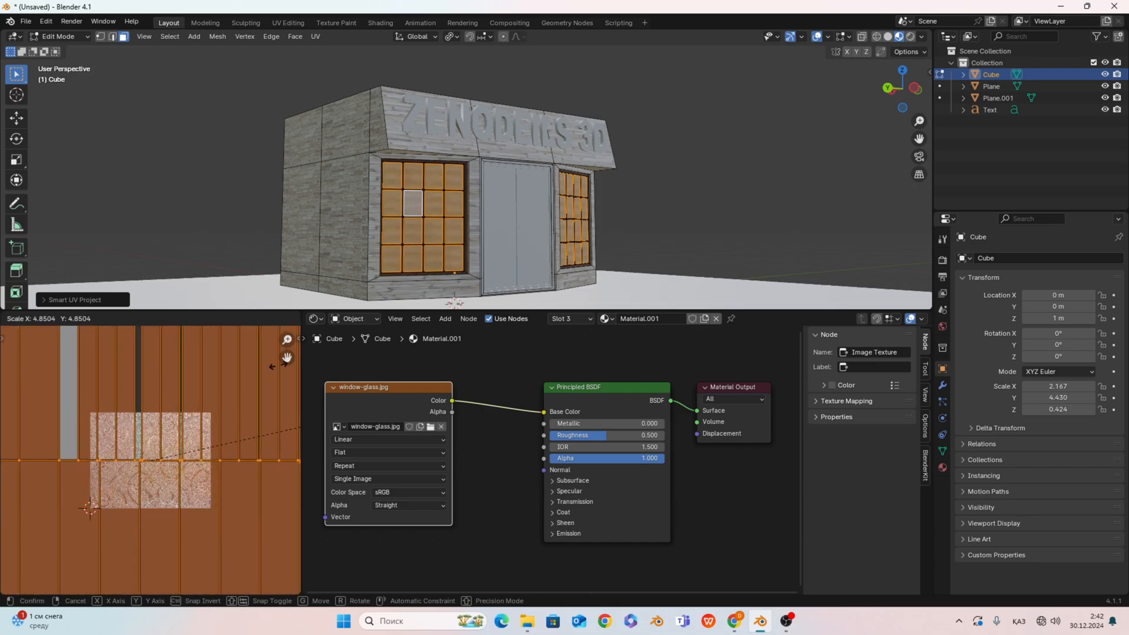
{"action": "left_click", "coordinate": [280, 366]}
{"action": "key", "text": "Tab"}
- Select the door object and apply the existing wood material "Material" to it
{"action": "scroll", "coordinate": [522, 200], "scroll_direction": "up", "scroll_amount": 2}
{"action": "mouse_move", "coordinate": [521, 200]}
{"action": "middle_mouse_down"}
{"action": "mouse_move", "coordinate": [422, 186]}
{"action": "mouse_move", "coordinate": [479, 210]}
{"action": "mouse_move", "coordinate": [509, 199]}
{"action": "middle_mouse_up"}
{"action": "scroll", "coordinate": [451, 185], "scroll_direction": "down", "scroll_amount": 3}
{"action": "left_click", "coordinate": [441, 194]}
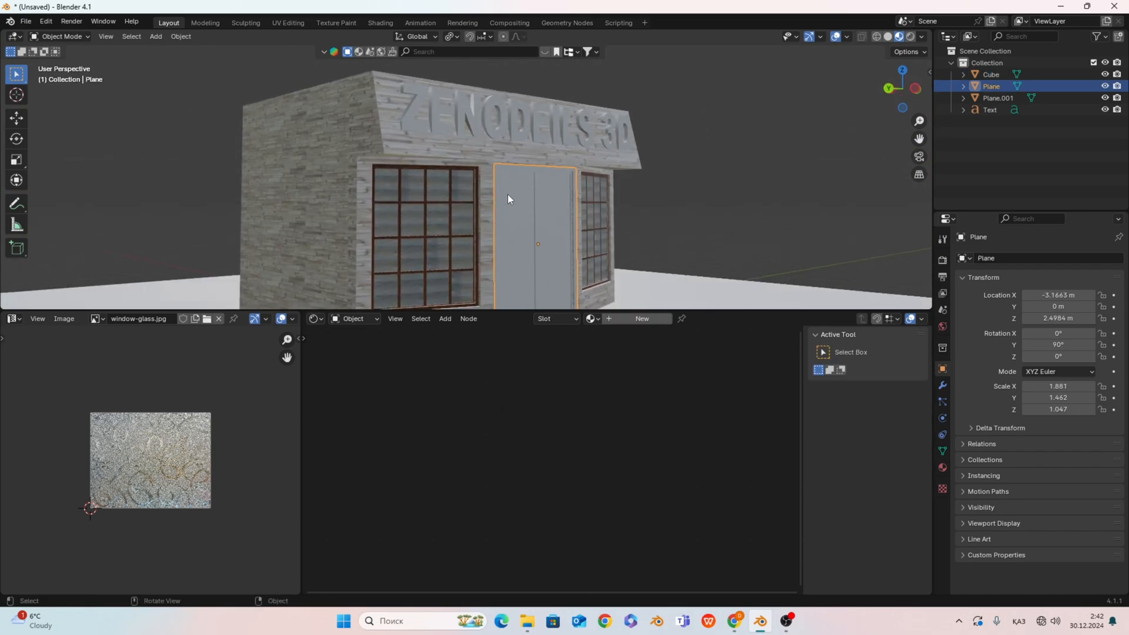
{"action": "left_click", "coordinate": [591, 319]}
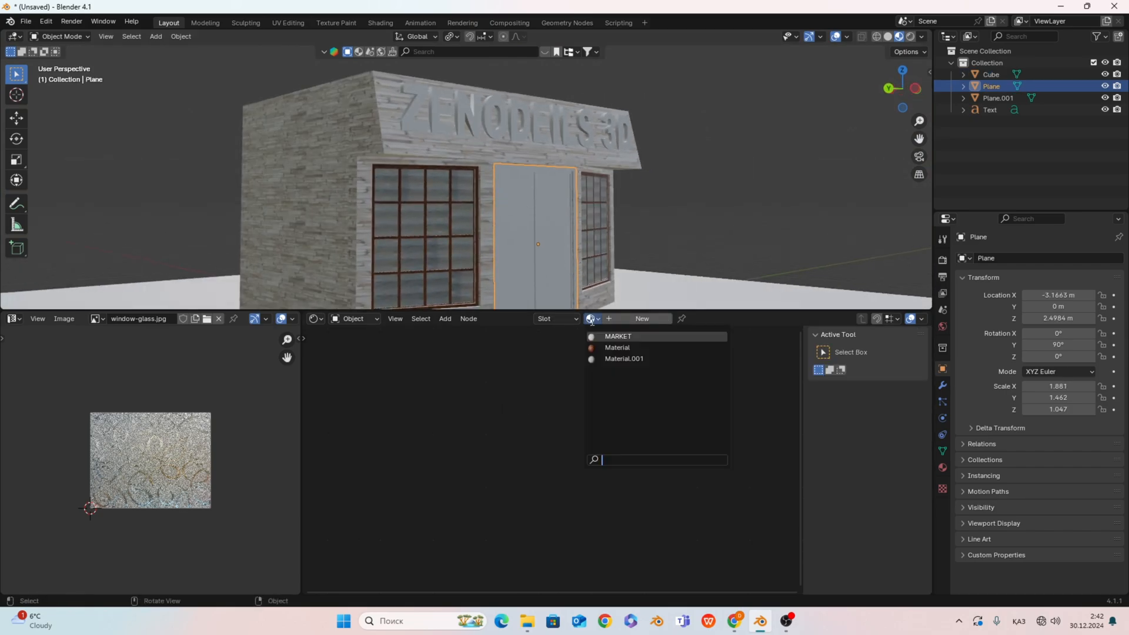
{"action": "left_click", "coordinate": [617, 349]}
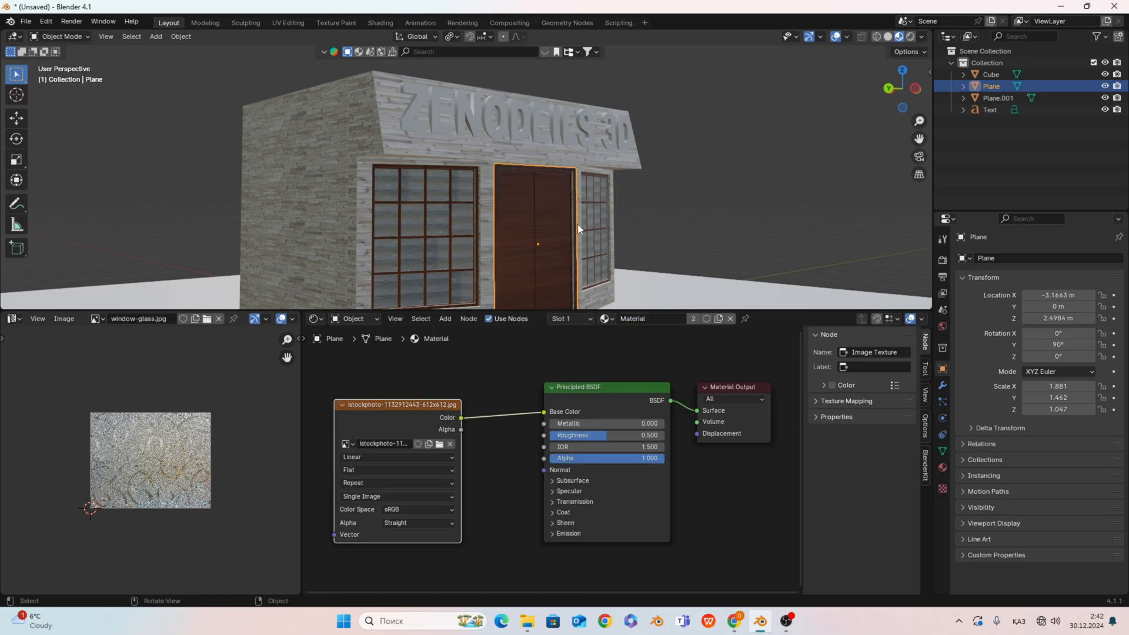
- Add a second material slot to the door in Edit Mode and put the glass material Material.001 in it
{"action": "key", "text": "Tab"}
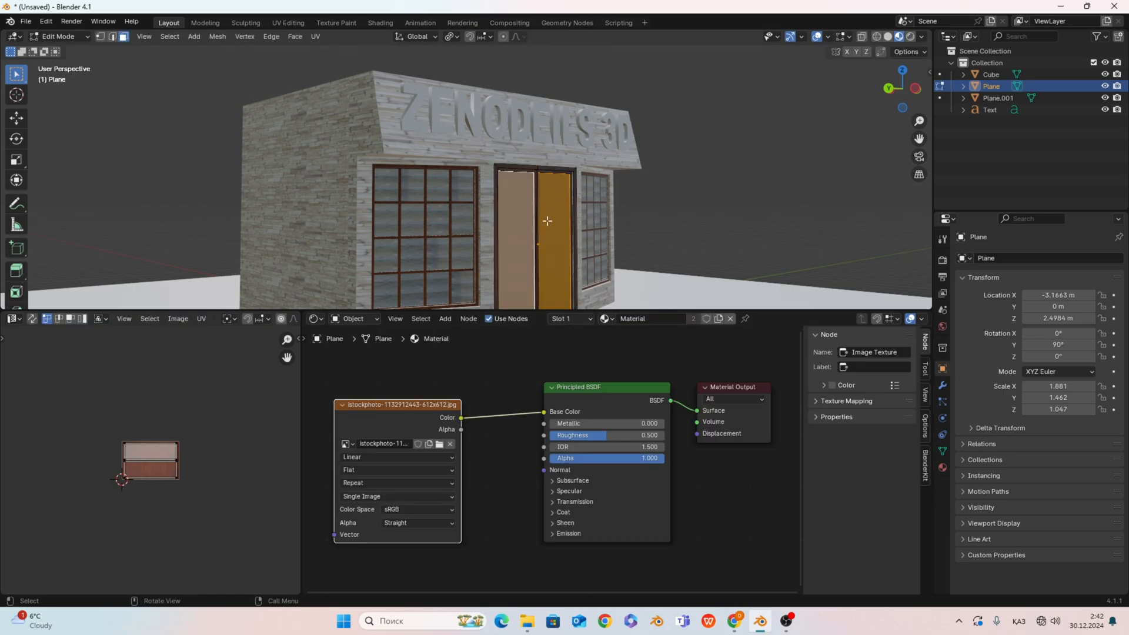
{"action": "left_click", "coordinate": [558, 321]}
{"action": "left_click", "coordinate": [634, 341]}
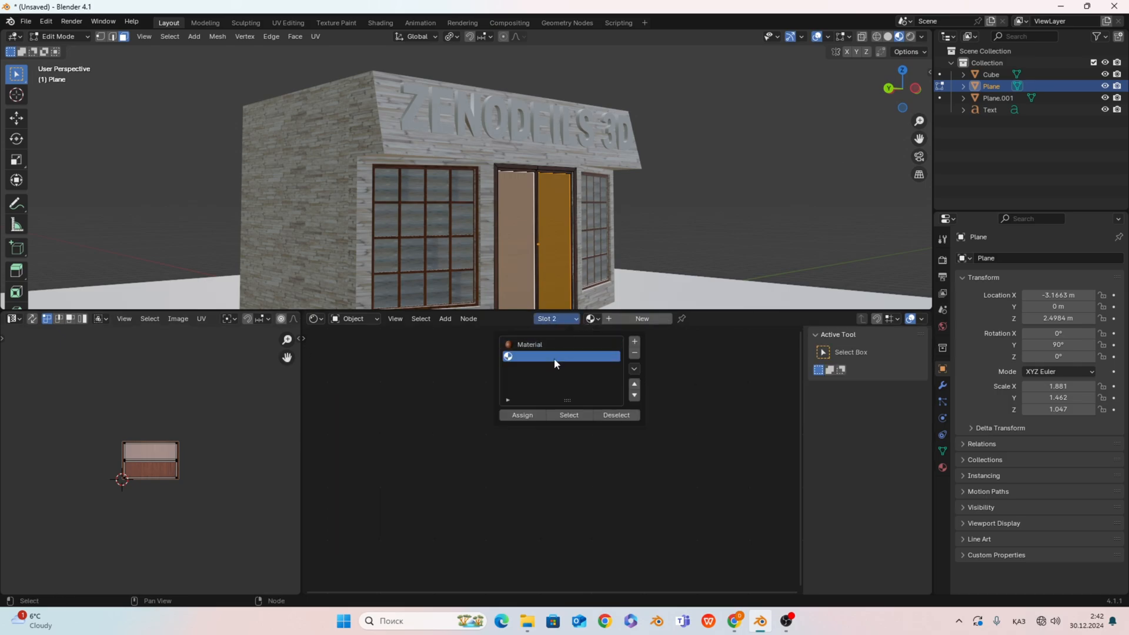
{"action": "left_click", "coordinate": [556, 320]}
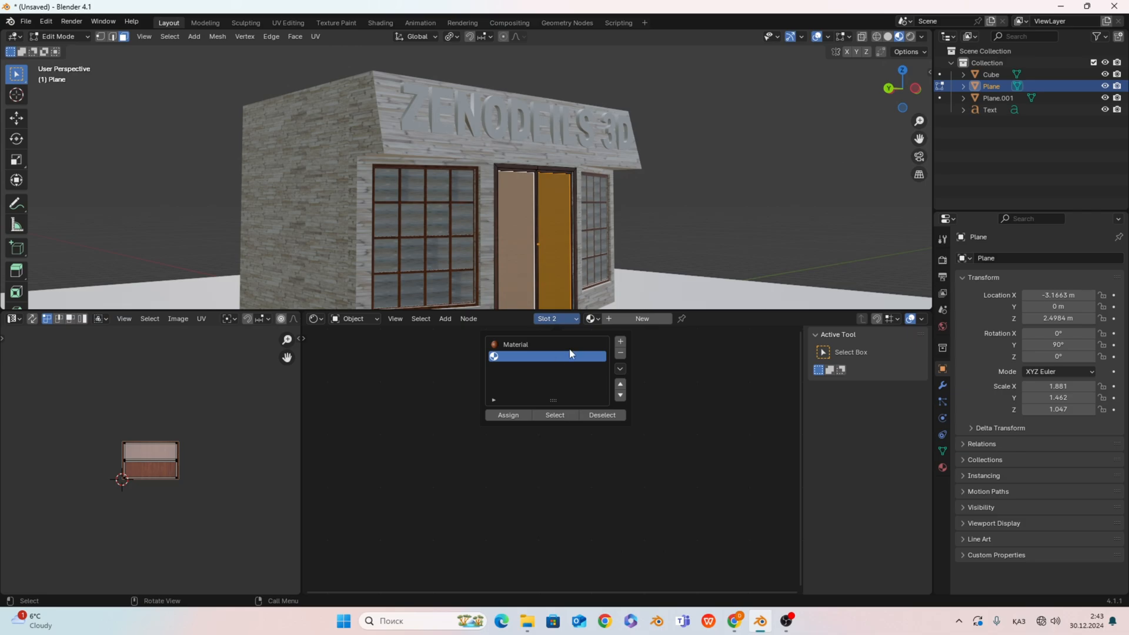
{"action": "left_click", "coordinate": [592, 319]}
{"action": "left_click", "coordinate": [592, 319]}
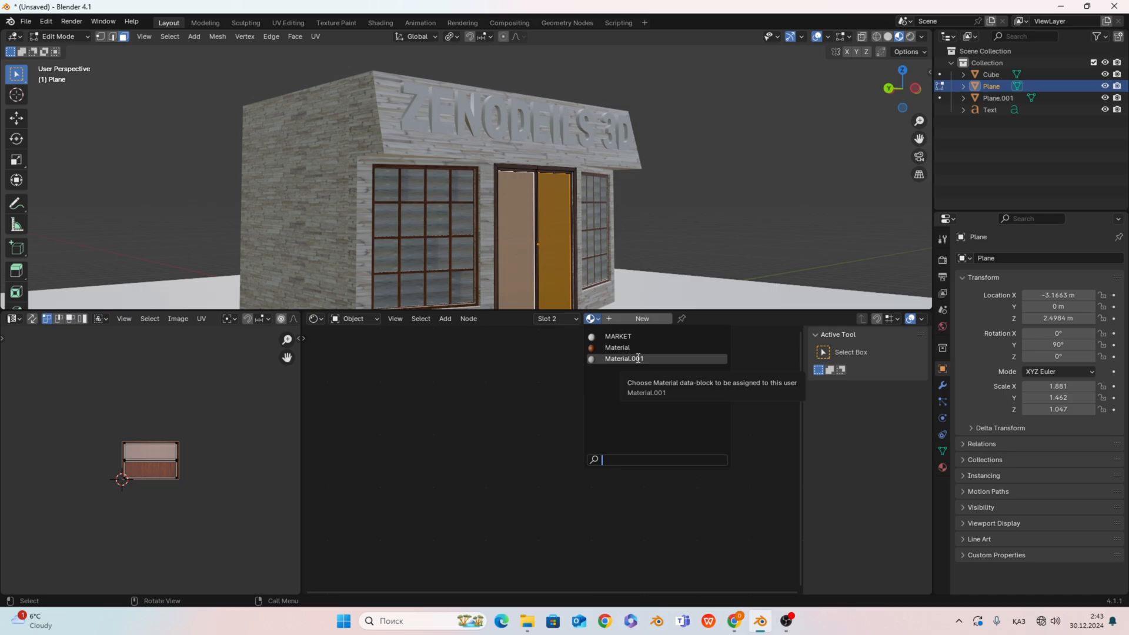
{"action": "left_click", "coordinate": [638, 358]}
- Assign the glass material Material.001 to the two selected door panel faces and deselect them
{"action": "left_click", "coordinate": [562, 319]}
{"action": "left_click", "coordinate": [532, 416]}
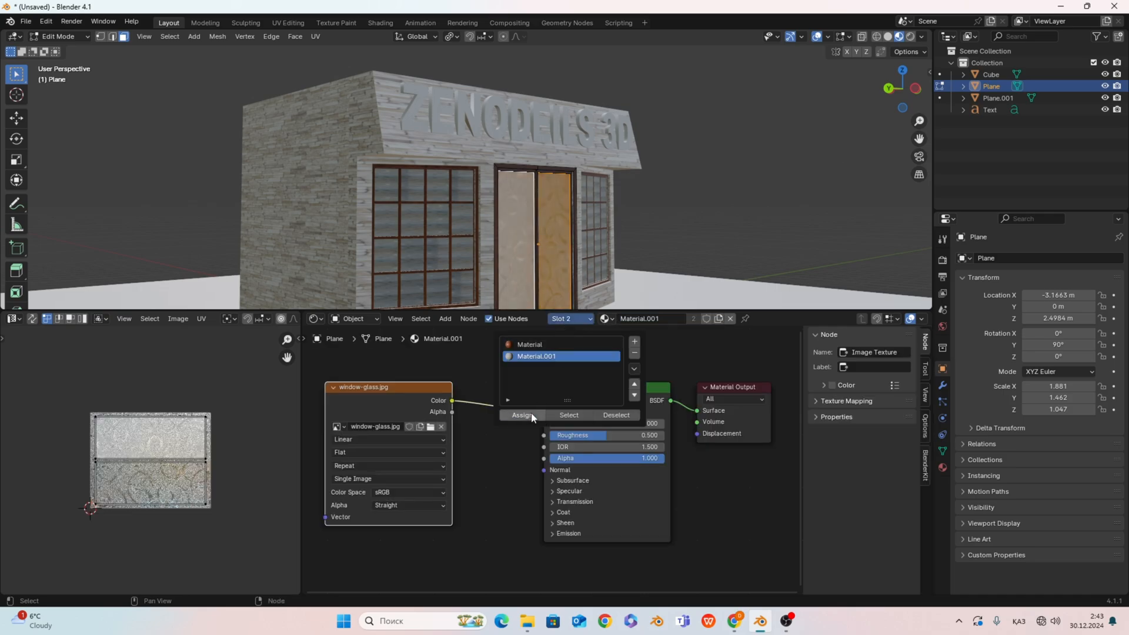
{"action": "scroll", "coordinate": [552, 231], "scroll_direction": "up", "scroll_amount": 1}
{"action": "middle_click_drag", "start_coordinate": [552, 232], "coordinate": [470, 192]}
{"action": "left_click", "coordinate": [718, 192]}
- Switch editing to the shop building and add the fascia band behind the sign to the face selection
{"action": "scroll", "coordinate": [555, 250], "scroll_direction": "down", "scroll_amount": 2}
{"action": "scroll", "coordinate": [470, 233], "scroll_direction": "down", "scroll_amount": 2}
{"action": "scroll", "coordinate": [509, 221], "scroll_direction": "up", "scroll_amount": 2}
{"action": "scroll", "coordinate": [458, 250], "scroll_direction": "down", "scroll_amount": 1}
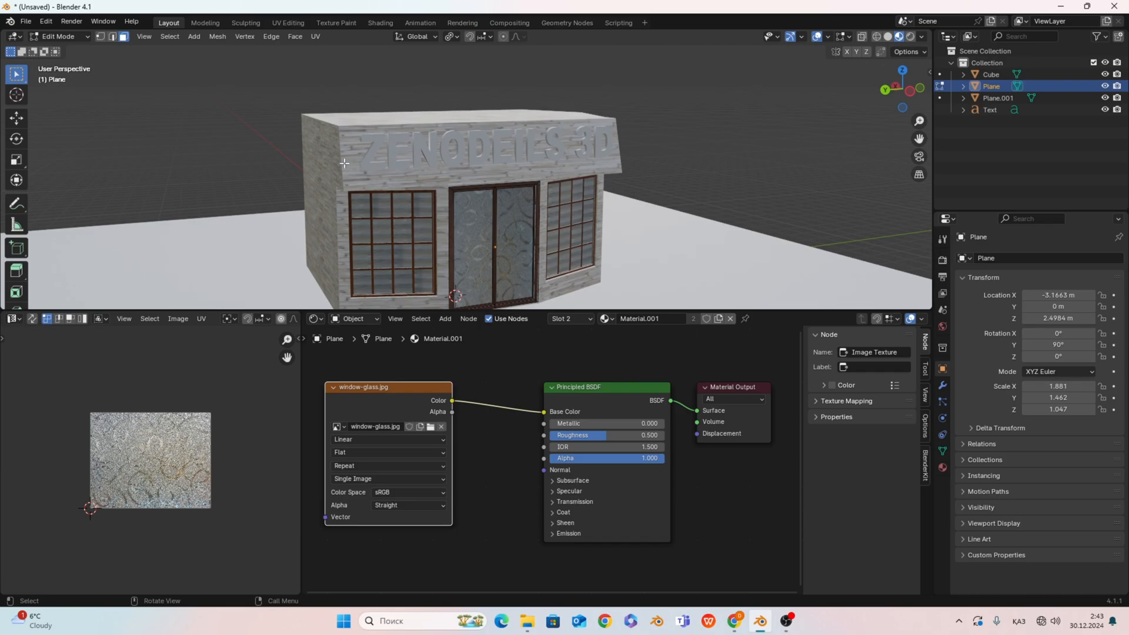
{"action": "key", "text": "alt+q"}
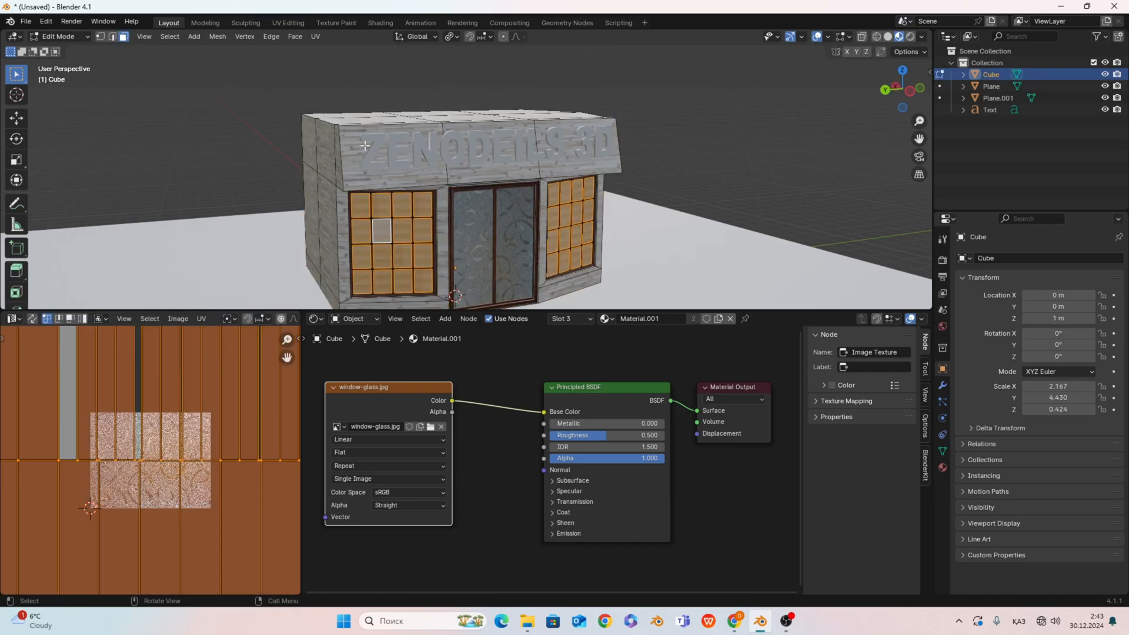
{"action": "middle_click_drag", "start_coordinate": [397, 162], "coordinate": [431, 189]}
{"action": "left_click", "coordinate": [411, 152], "text": "alt+shift"}
- Add all the roof faces of the shop to the selection
{"action": "left_click", "coordinate": [419, 178], "text": "shift"}
{"action": "left_click", "coordinate": [365, 138], "text": "shift"}
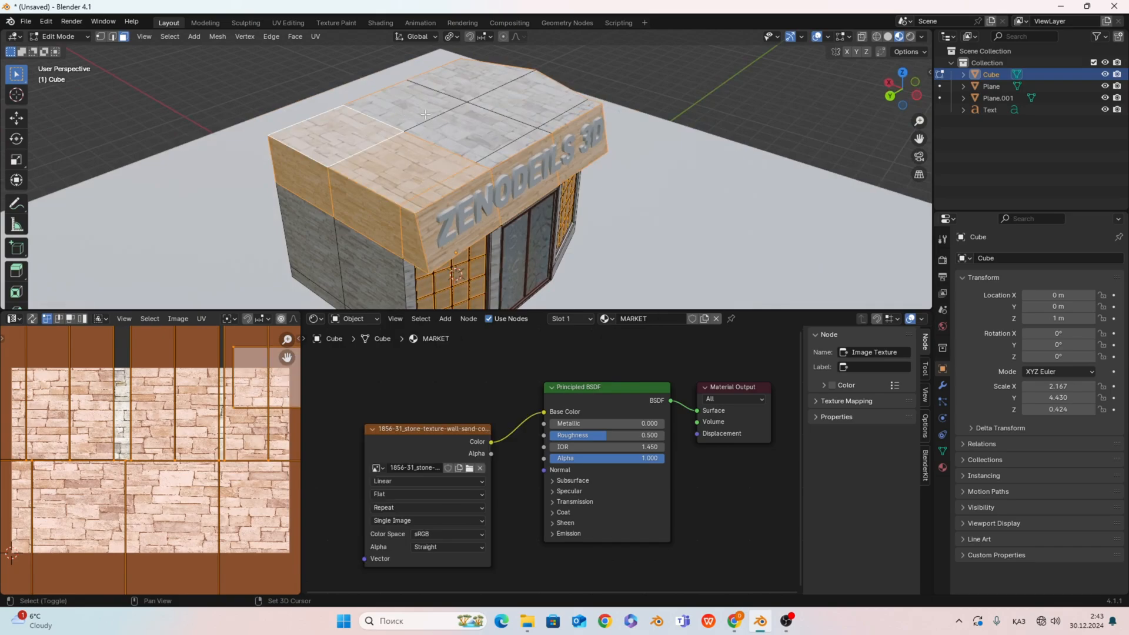
{"action": "left_click", "coordinate": [454, 131], "text": "shift"}
{"action": "left_click", "coordinate": [470, 82], "text": "shift"}
{"action": "left_click", "coordinate": [432, 101], "text": "shift"}
{"action": "left_click", "coordinate": [505, 96], "text": "shift"}
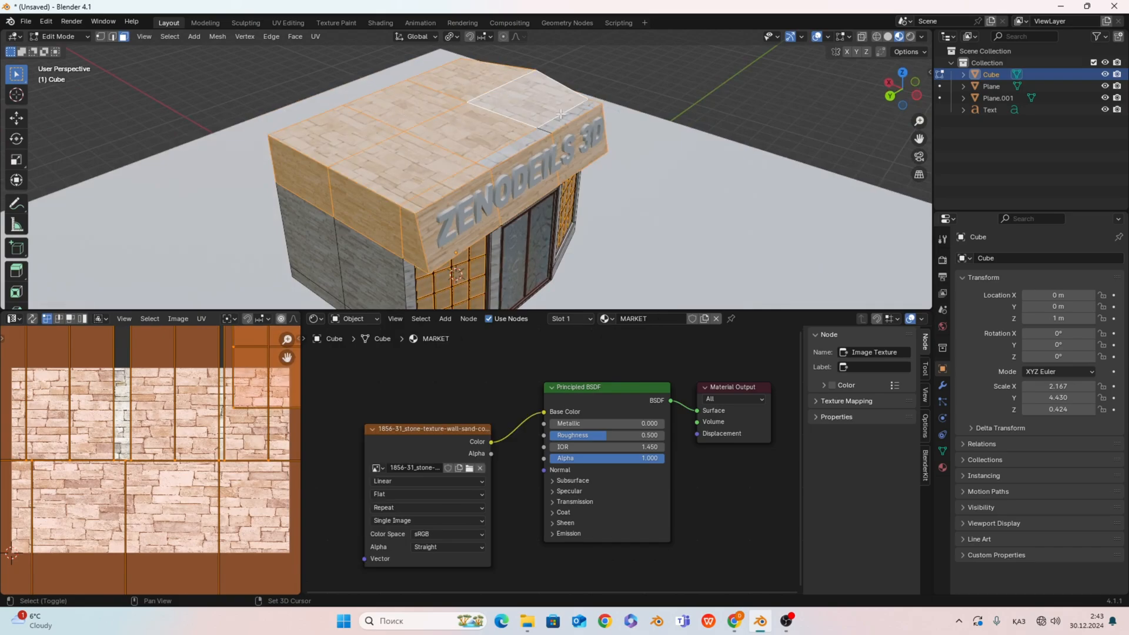
{"action": "left_click", "coordinate": [563, 118], "text": "shift"}
{"action": "left_click", "coordinate": [517, 147], "text": "shift"}
- Add a fourth material slot with a new material and darken its base colour to a dark grey
{"action": "middle_click_drag", "start_coordinate": [516, 150], "coordinate": [516, 124]}
{"action": "left_click", "coordinate": [562, 321]}
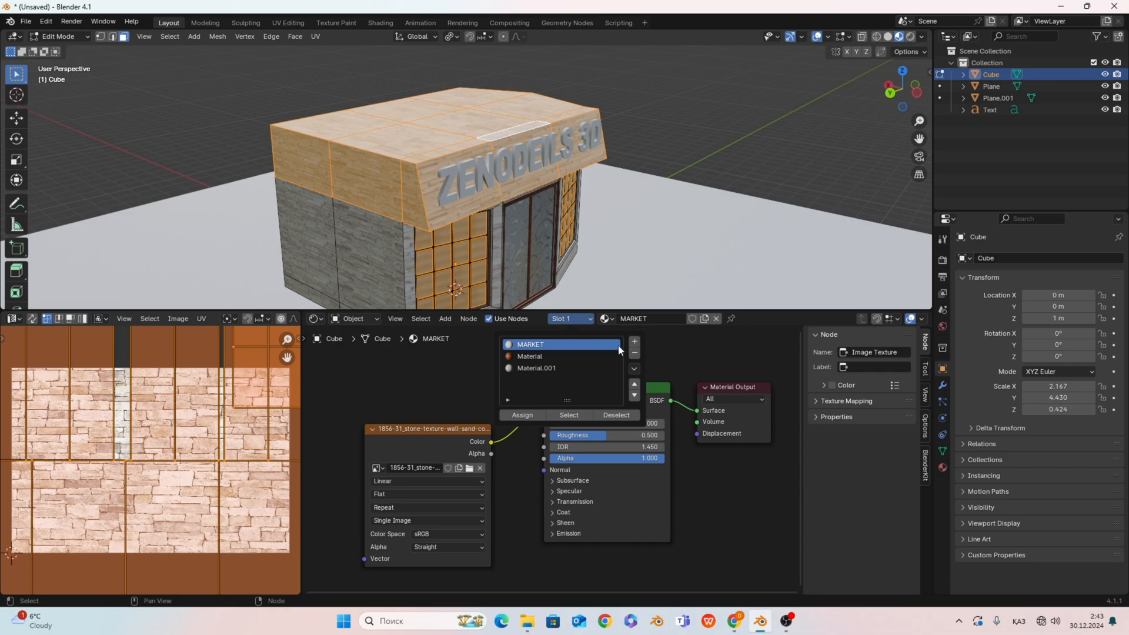
{"action": "left_click", "coordinate": [635, 341]}
{"action": "left_click", "coordinate": [639, 319]}
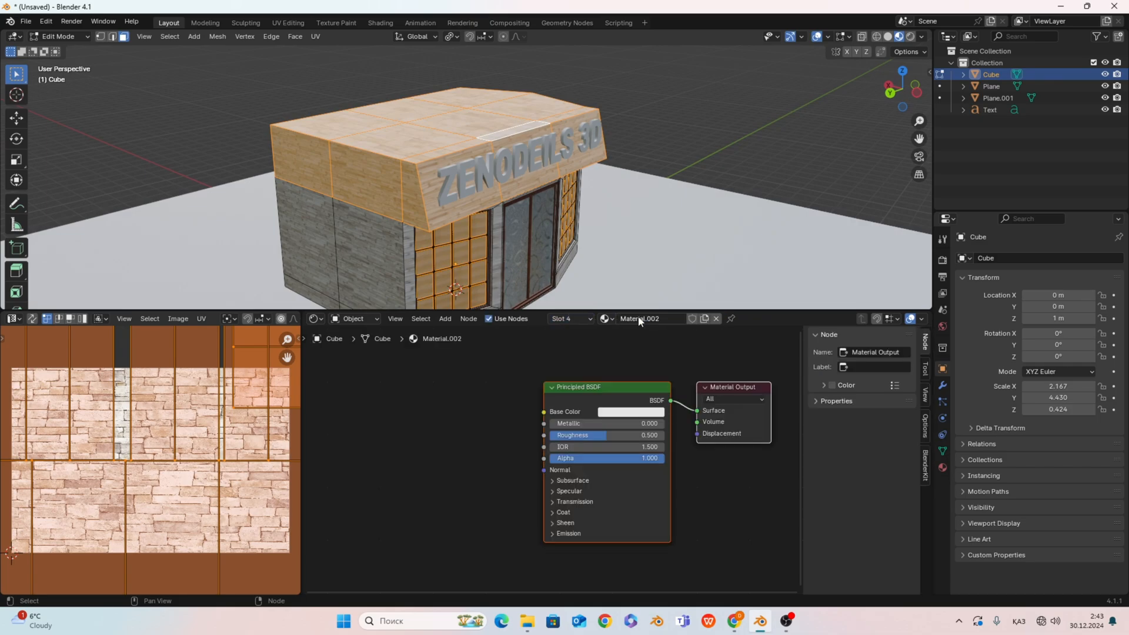
{"action": "left_click", "coordinate": [615, 411]}
{"action": "left_click_drag", "start_coordinate": [657, 292], "coordinate": [704, 297]}
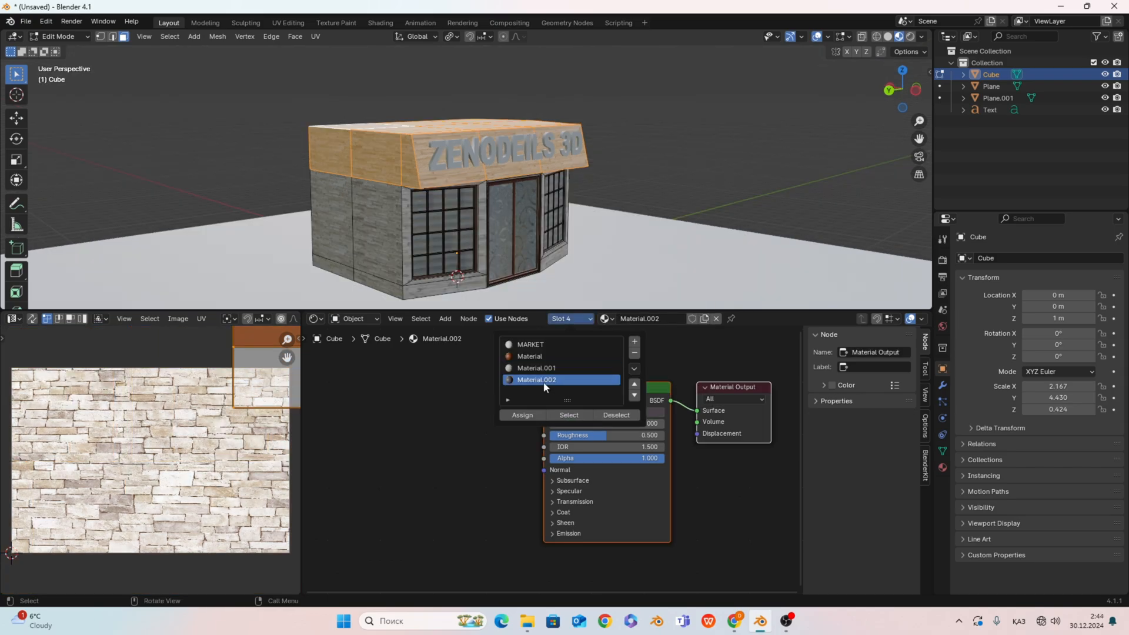
- Assign the dark material Material.002 to the selected roof and fascia faces and return to Object Mode
{"action": "left_click", "coordinate": [522, 415]}
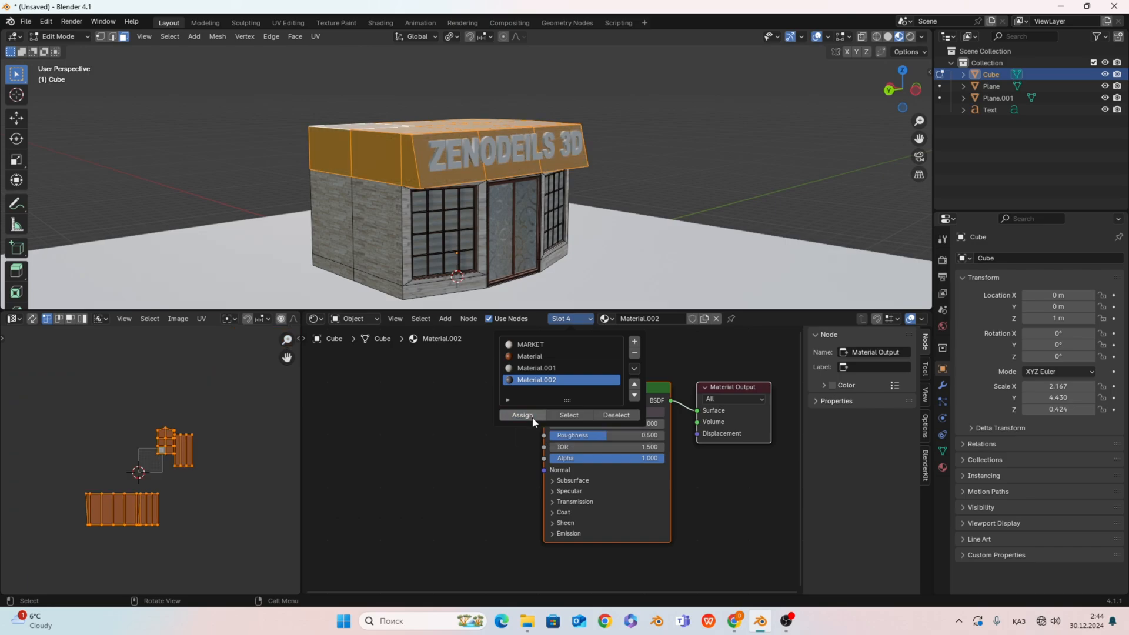
{"action": "left_click_drag", "start_coordinate": [622, 138], "coordinate": [692, 184]}
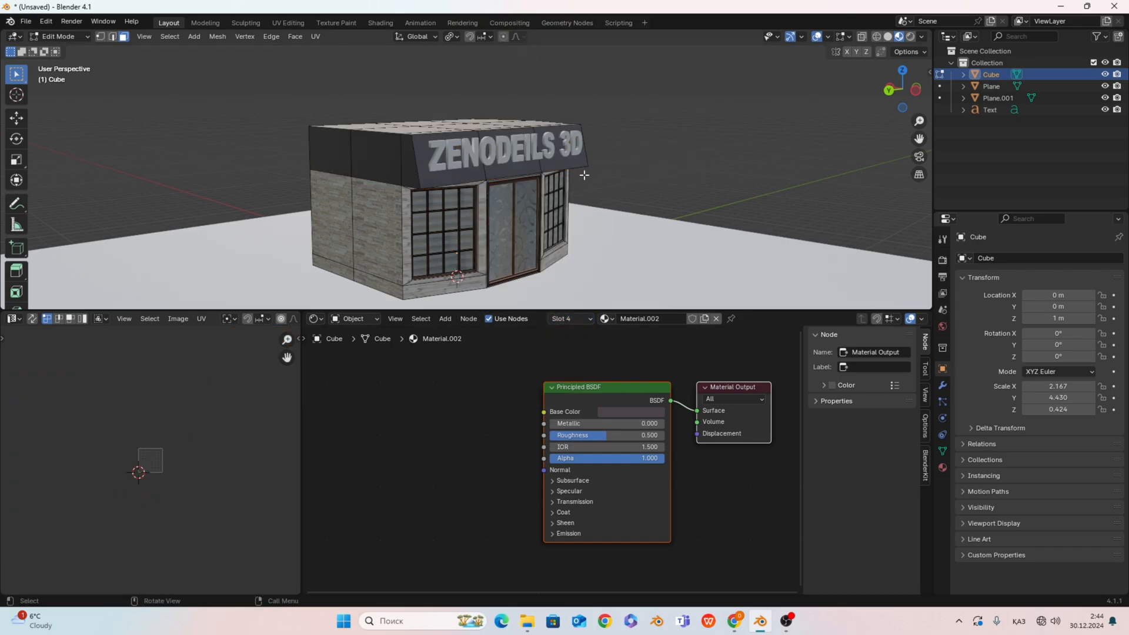
{"action": "key", "text": "Tab"}
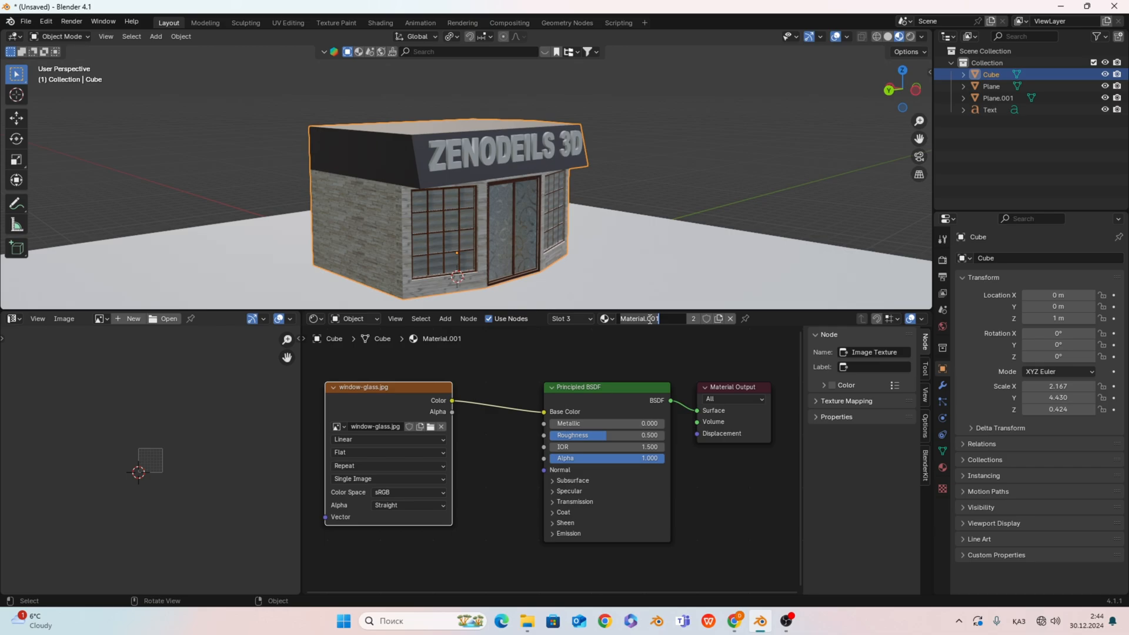
- Rename the window glass material in slot 3 as Терезе
{"action": "type", "text": "TE"}
{"action": "key", "text": "BackSpace"}
{"action": "key", "text": "BackSpace"}
{"action": "key", "text": "BackSpace"}
{"action": "key", "text": "BackSpace"}
{"action": "key", "text": "BackSpace"}
{"action": "type", "text": "ерезе"}
{"action": "key", "text": "Return"}
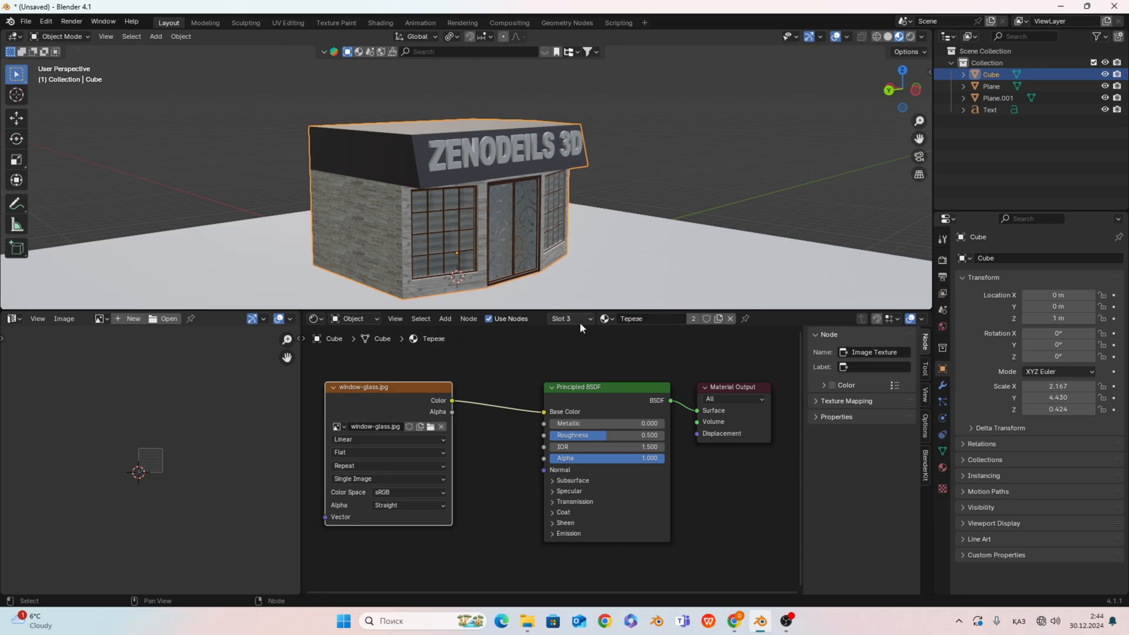
- Rename the window frame material in slot 2 as Рама текстура
{"action": "left_click", "coordinate": [579, 322]}
{"action": "left_click", "coordinate": [532, 357]}
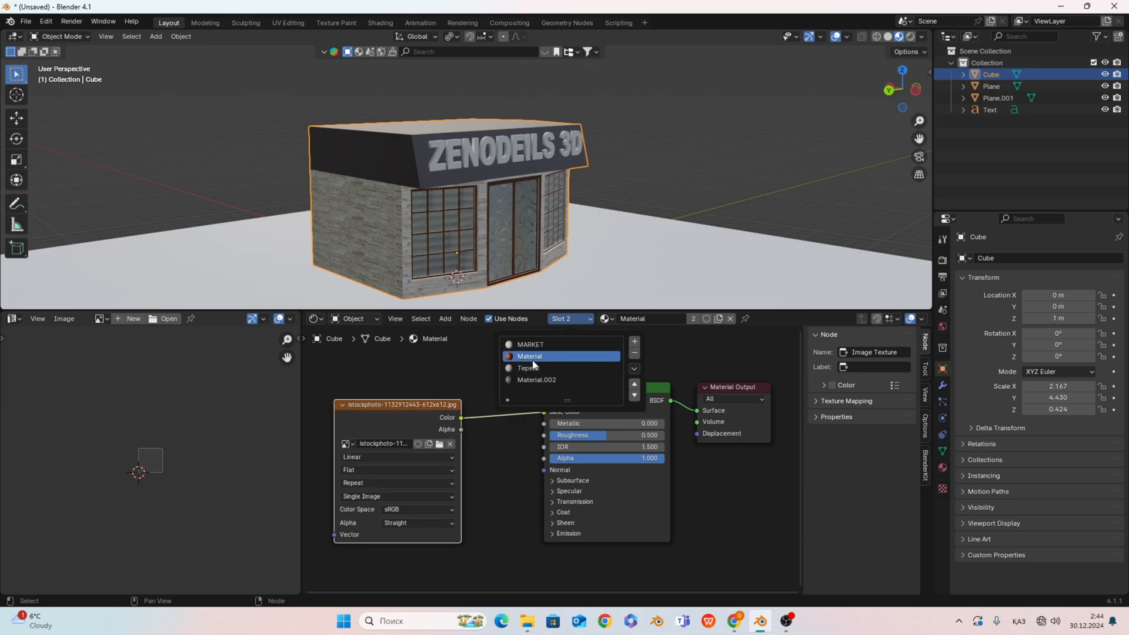
{"action": "left_click", "coordinate": [660, 318]}
{"action": "type", "text": "Pама"}
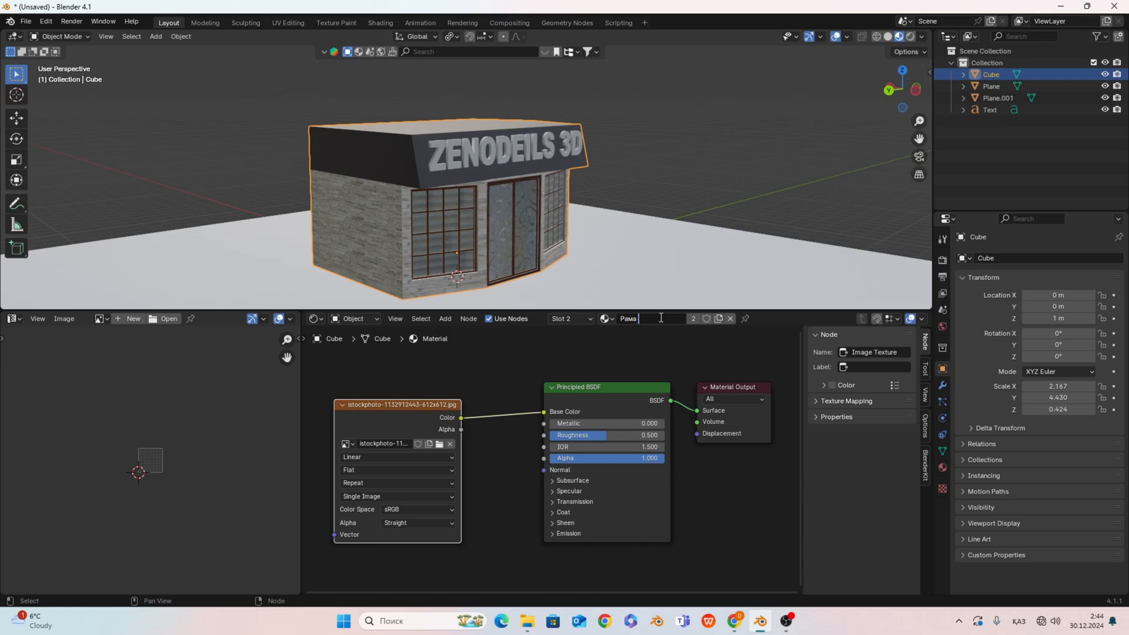
{"action": "type", "text": " тексту"}
{"action": "type", "text": "ра"}
{"action": "key", "text": "Return"}
- Switch to the dark material Material.002 in slot 4 and open its name for editing
{"action": "left_click", "coordinate": [580, 321]}
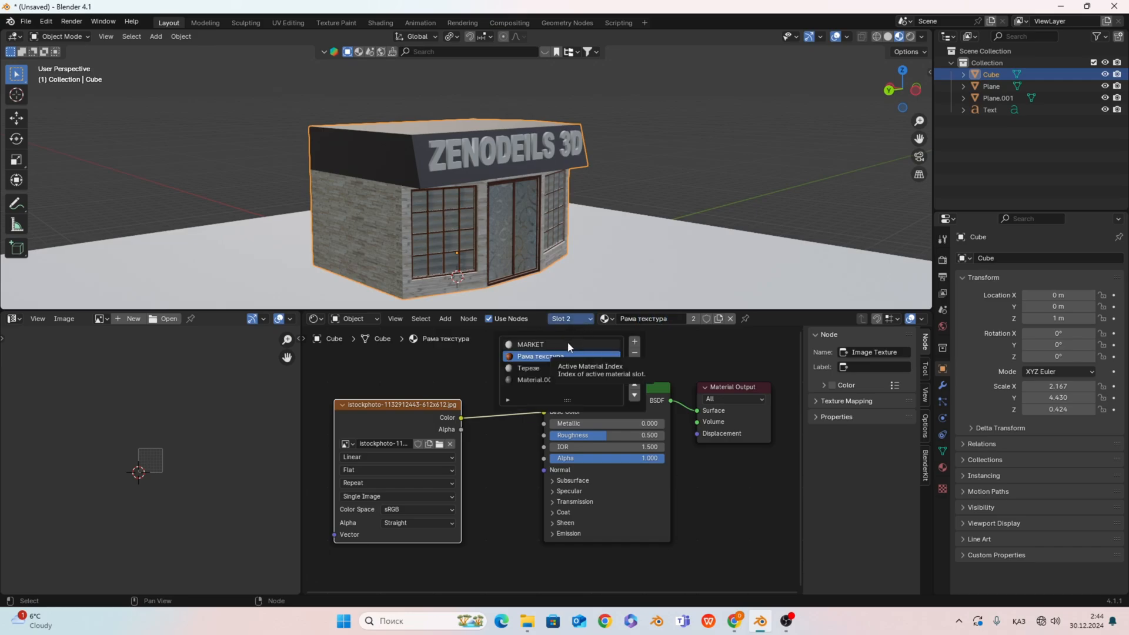
{"action": "left_click", "coordinate": [568, 345]}
{"action": "left_click", "coordinate": [551, 380]}
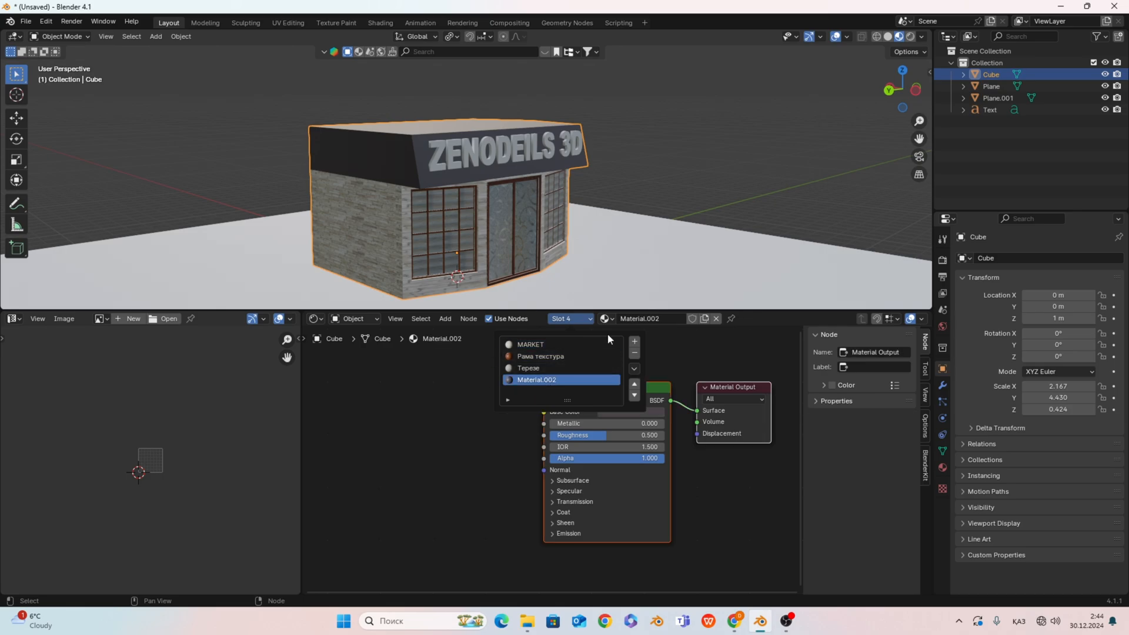
{"action": "left_click", "coordinate": [640, 317]}
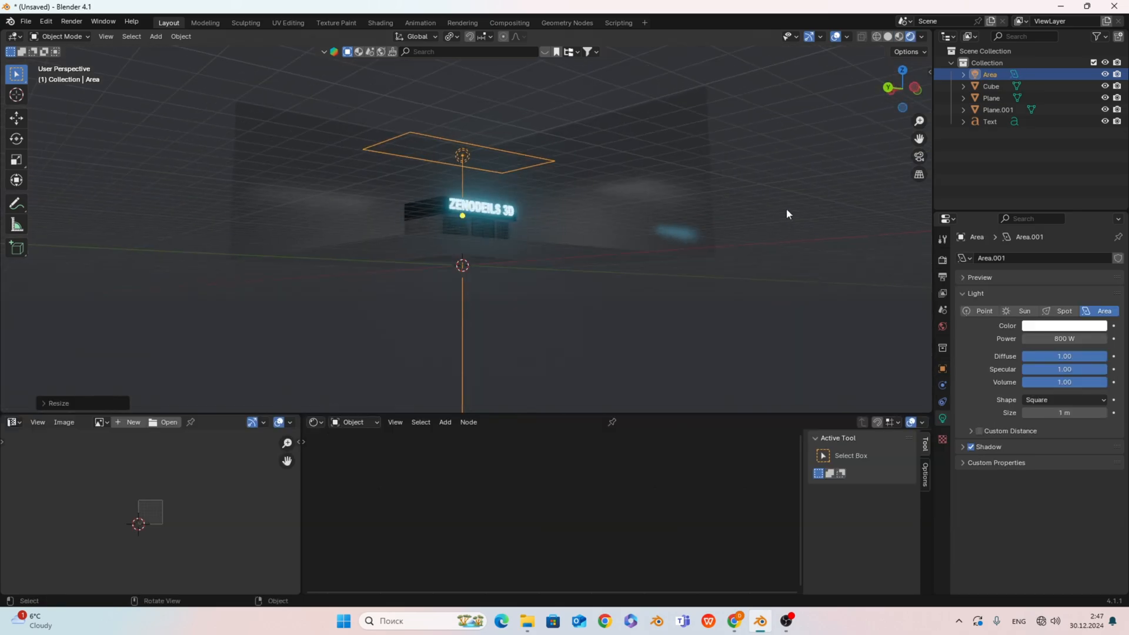
- Duplicate the area light above the shop and move the copy out in front of the illuminated sign side, at about the same height
{"action": "middle_click_drag", "start_coordinate": [786, 208], "coordinate": [492, 291]}
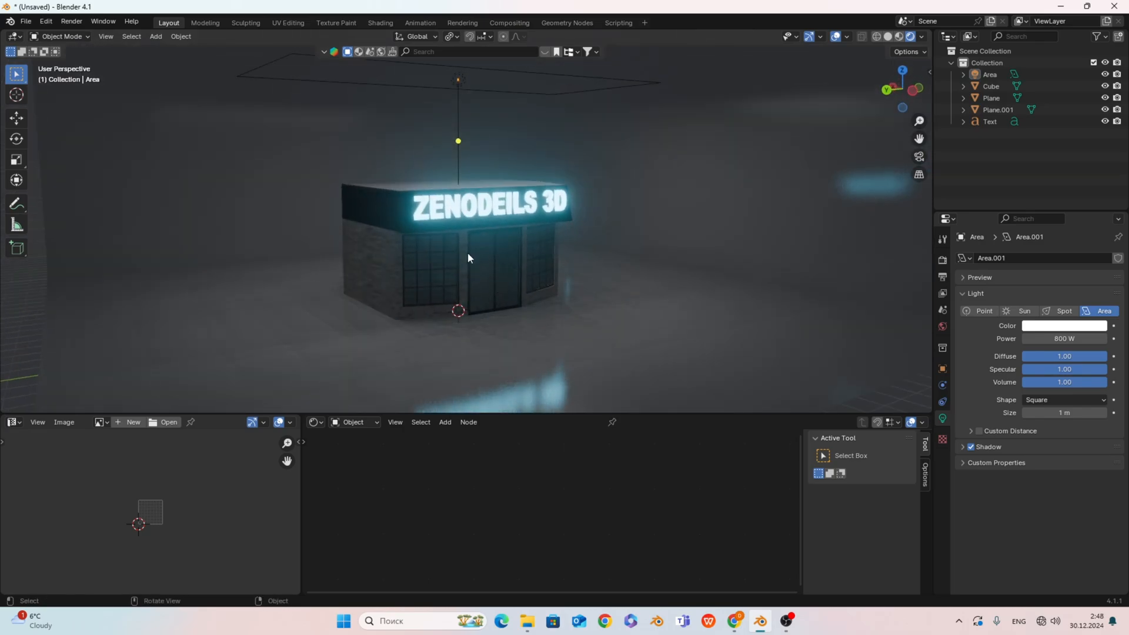
{"action": "scroll", "coordinate": [468, 253], "scroll_direction": "up", "scroll_amount": 3}
{"action": "middle_click_drag", "start_coordinate": [471, 270], "coordinate": [507, 272]}
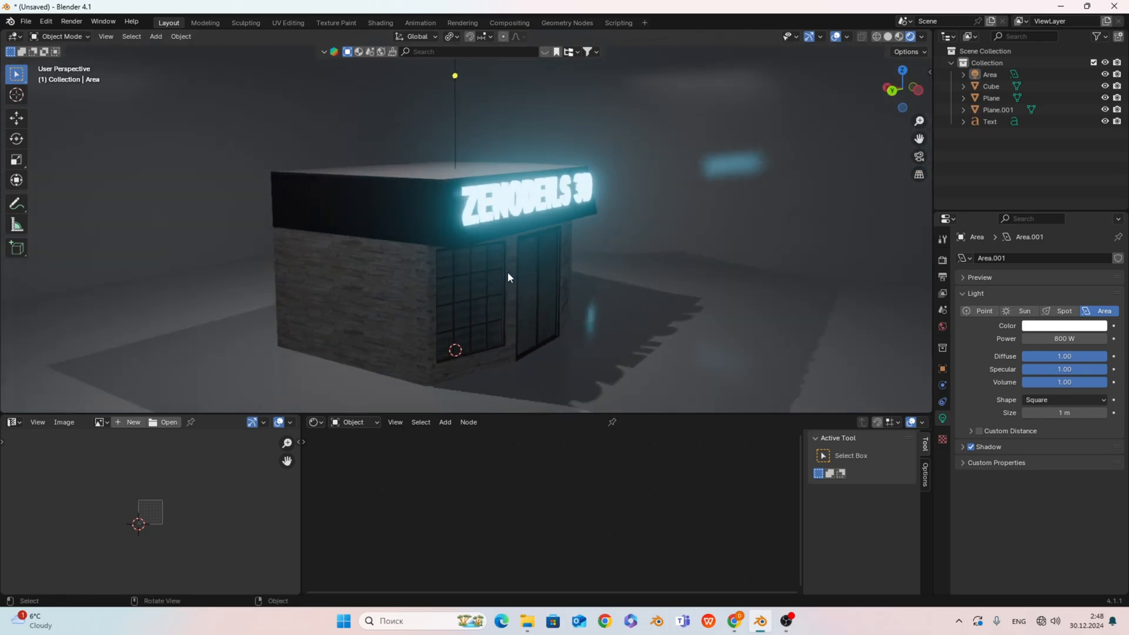
{"action": "scroll", "coordinate": [508, 276], "scroll_direction": "down", "scroll_amount": 8}
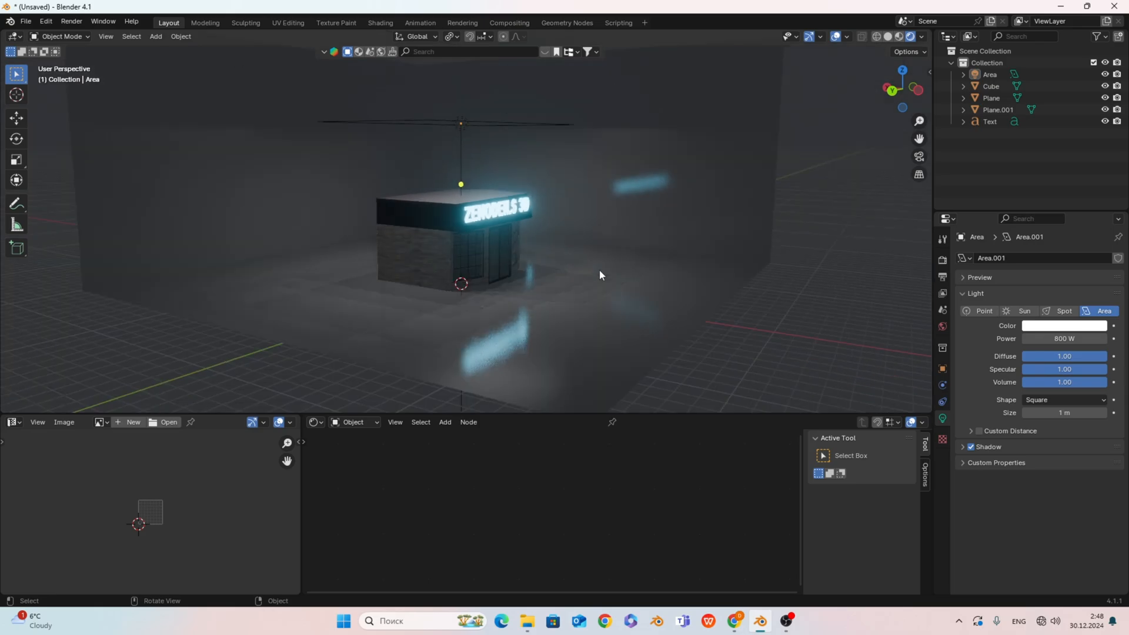
{"action": "middle_click_drag", "start_coordinate": [598, 276], "coordinate": [591, 218]}
{"action": "right_click", "coordinate": [542, 190], "text": "shift"}
{"action": "left_click", "coordinate": [470, 126], "text": "shift"}
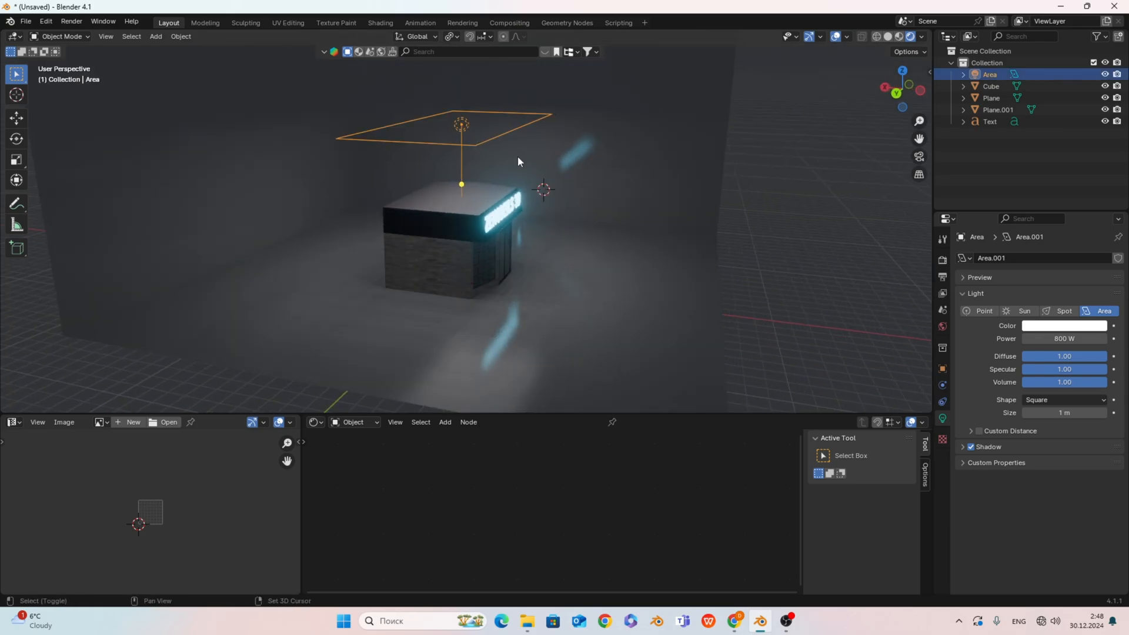
{"action": "key", "text": "shift+d"}
{"action": "key", "text": "Escape"}
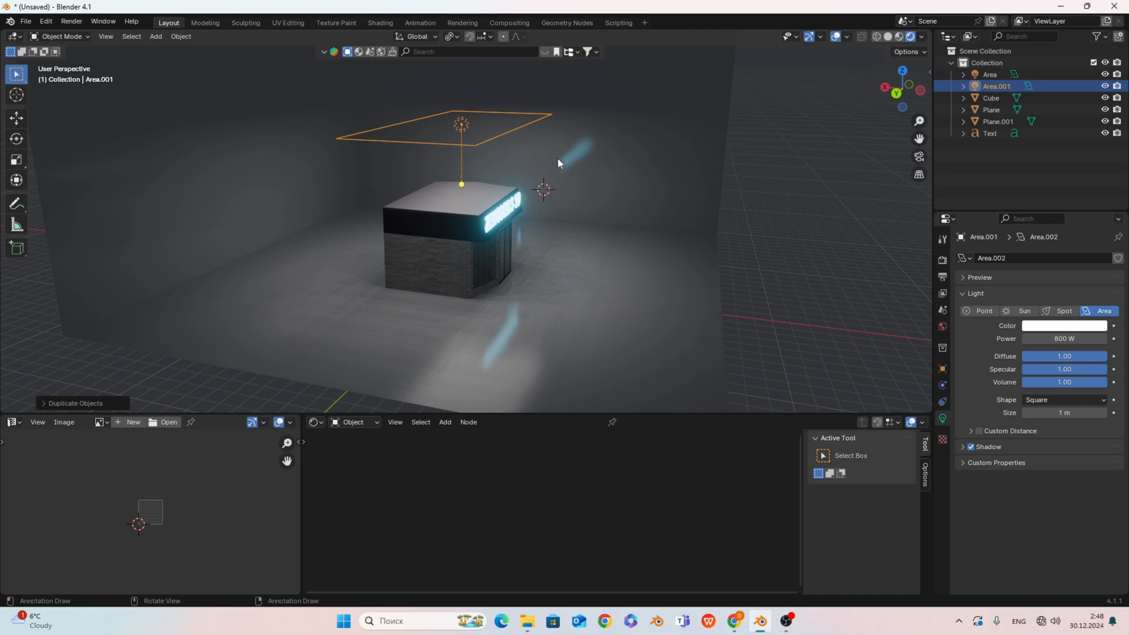
{"action": "key", "text": "g"}
{"action": "left_click", "coordinate": [740, 234]}
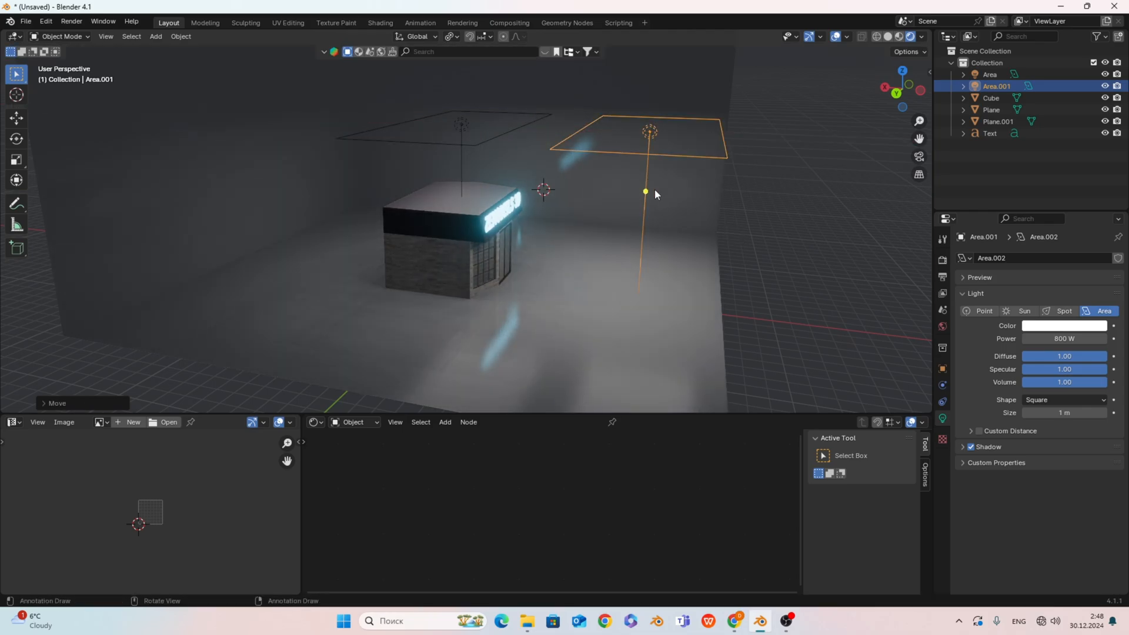